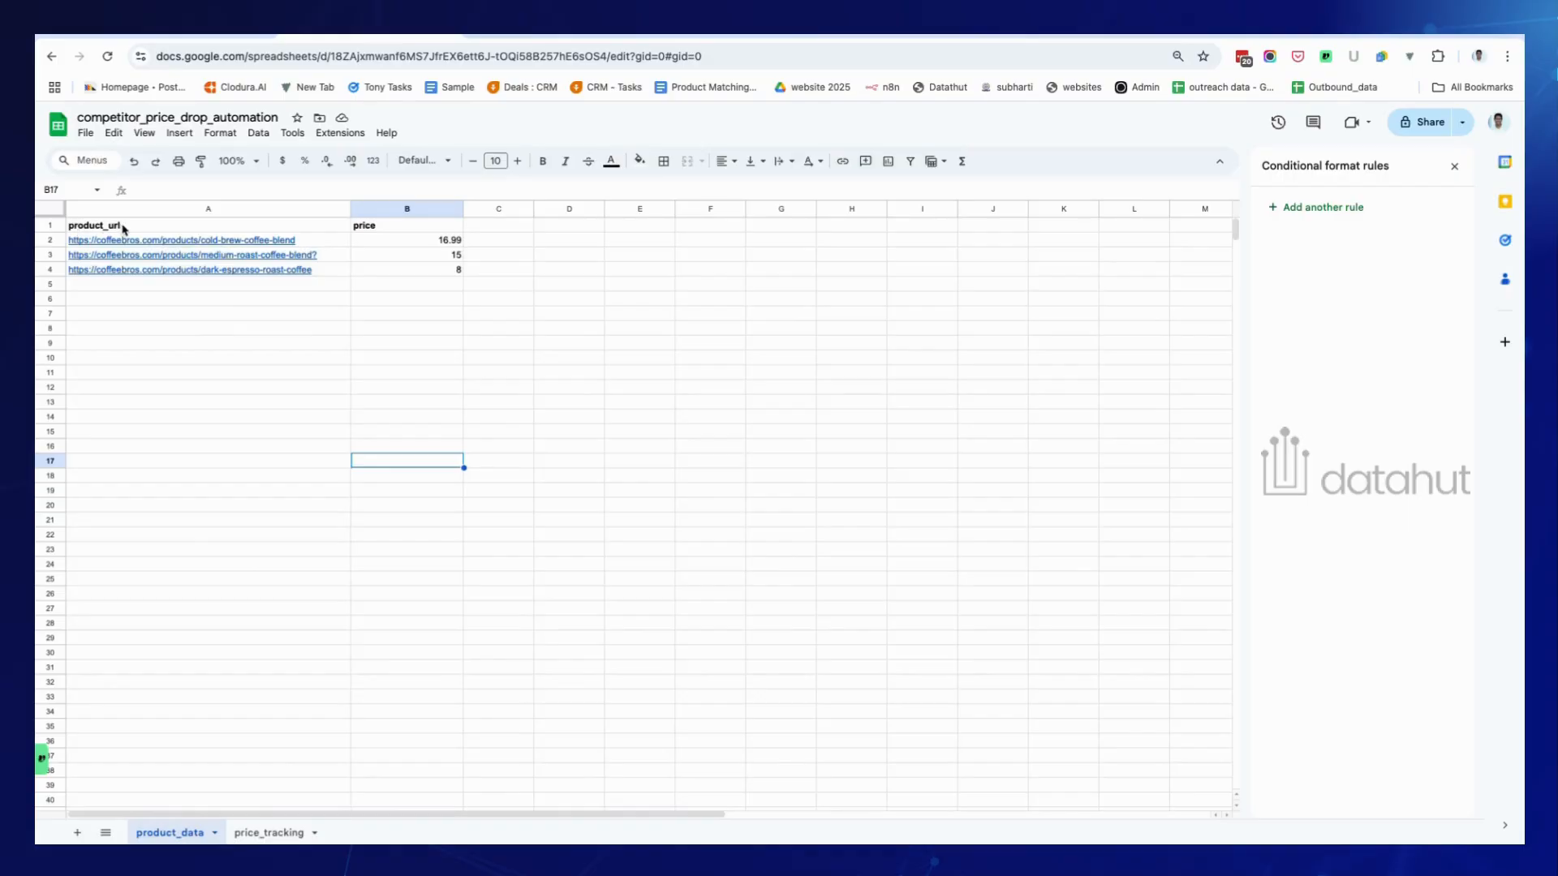
Check the live product page price, then view the price_tracking log of colour-coded price changes.
click(554, 35)
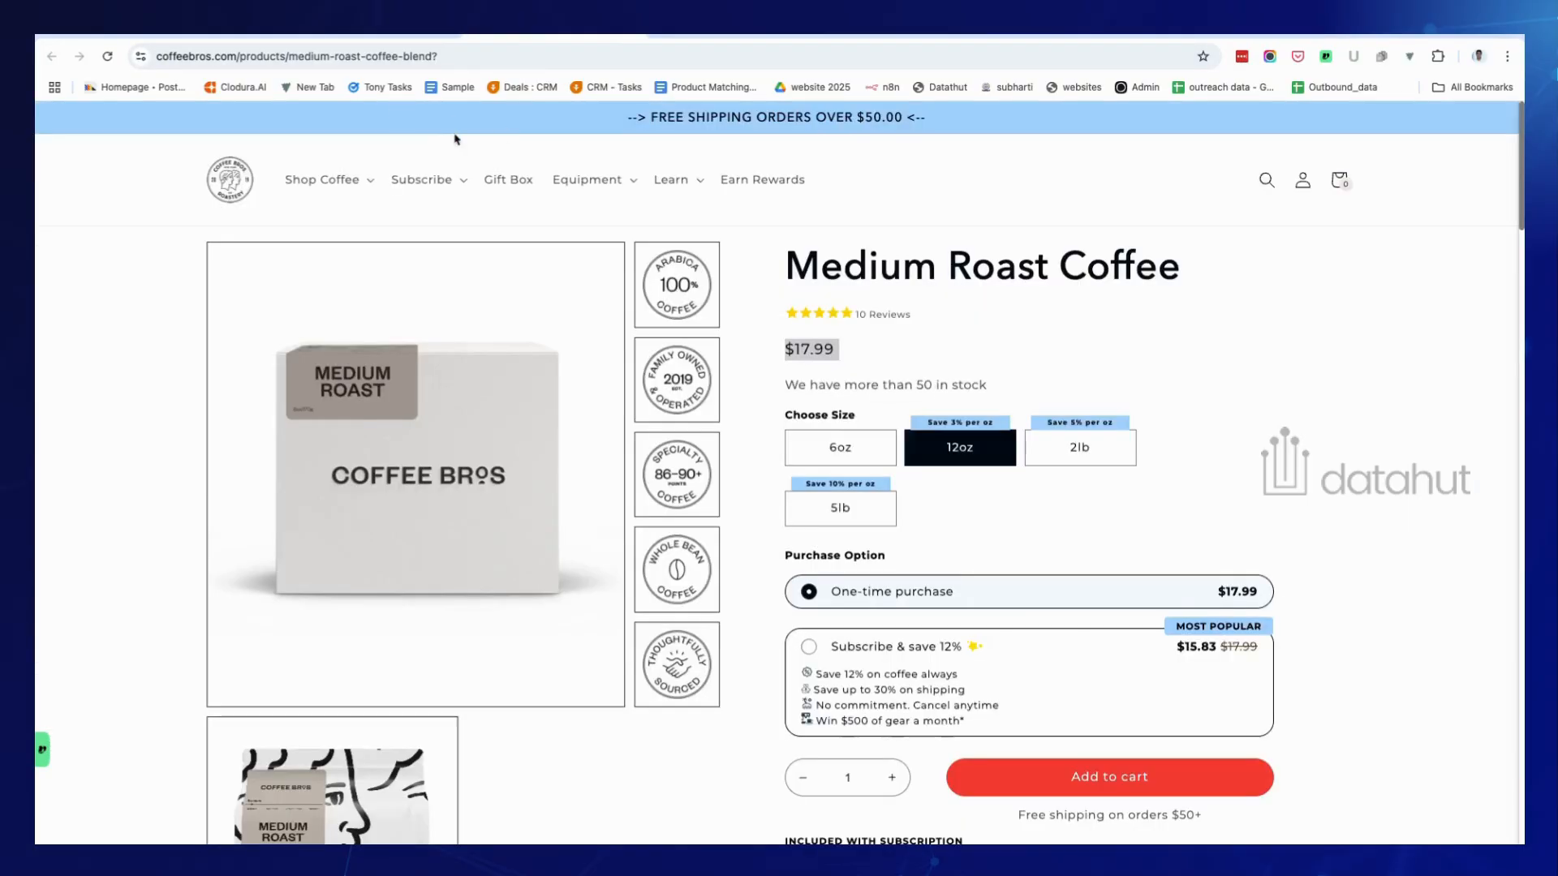
click(350, 35)
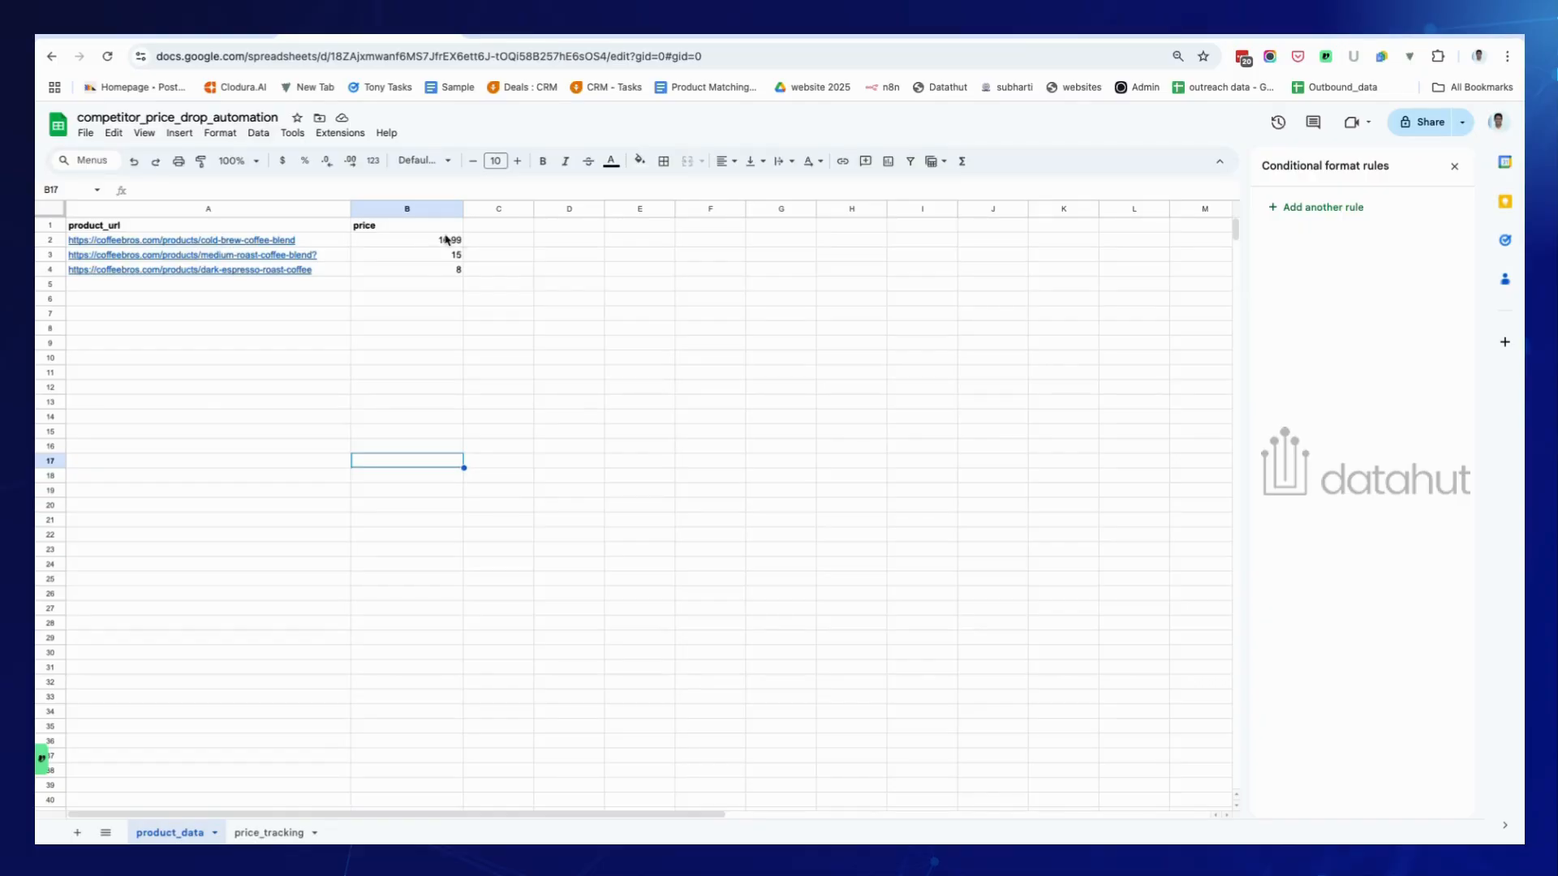
click(269, 833)
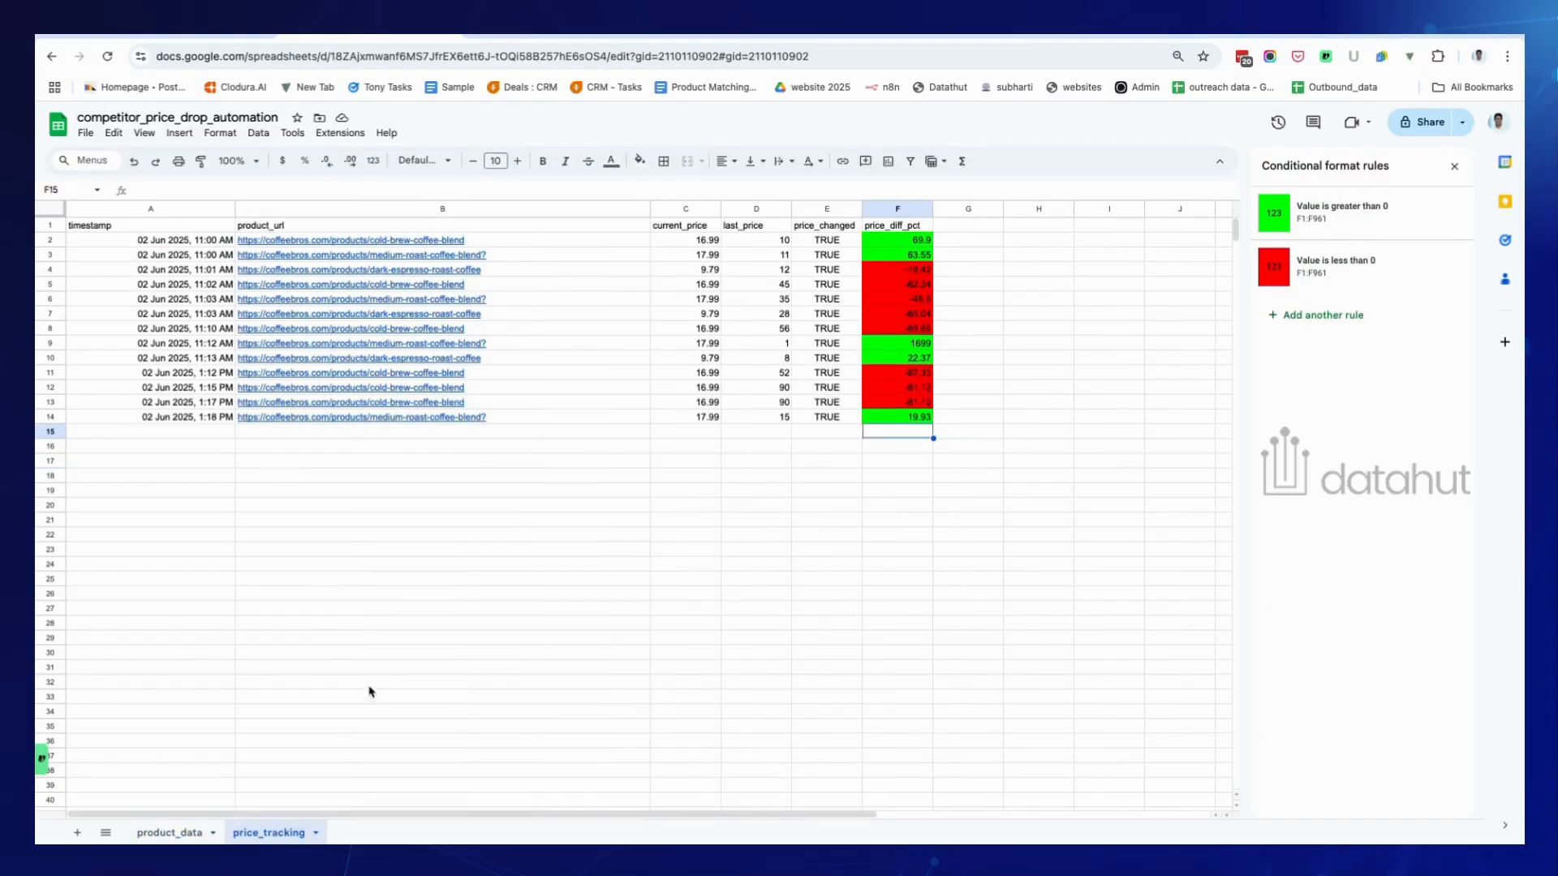
click(700, 580)
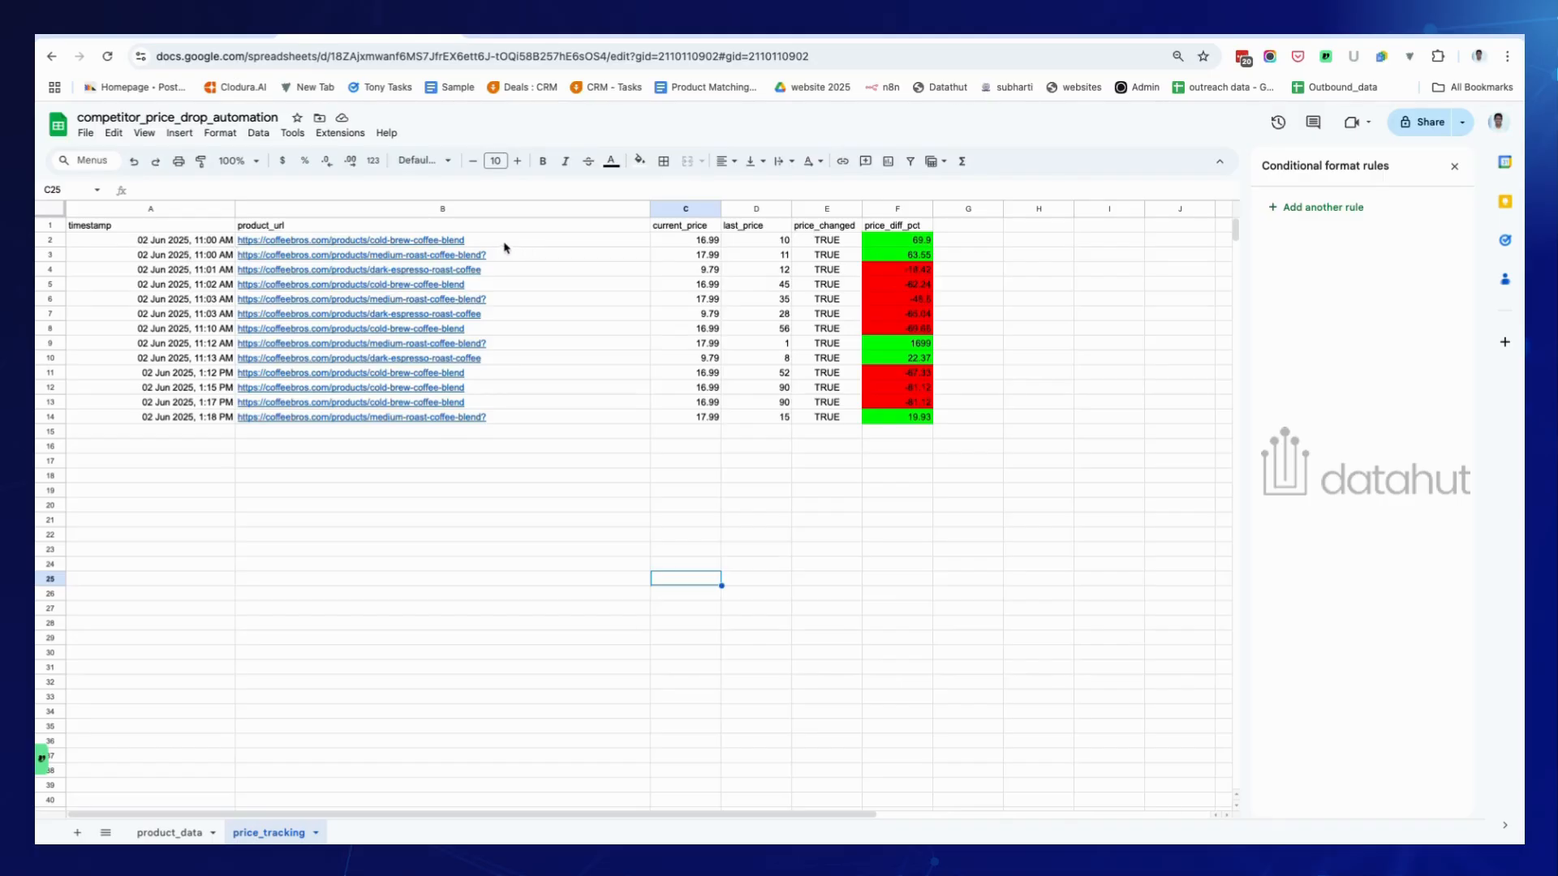
mouse_move(475, 241)
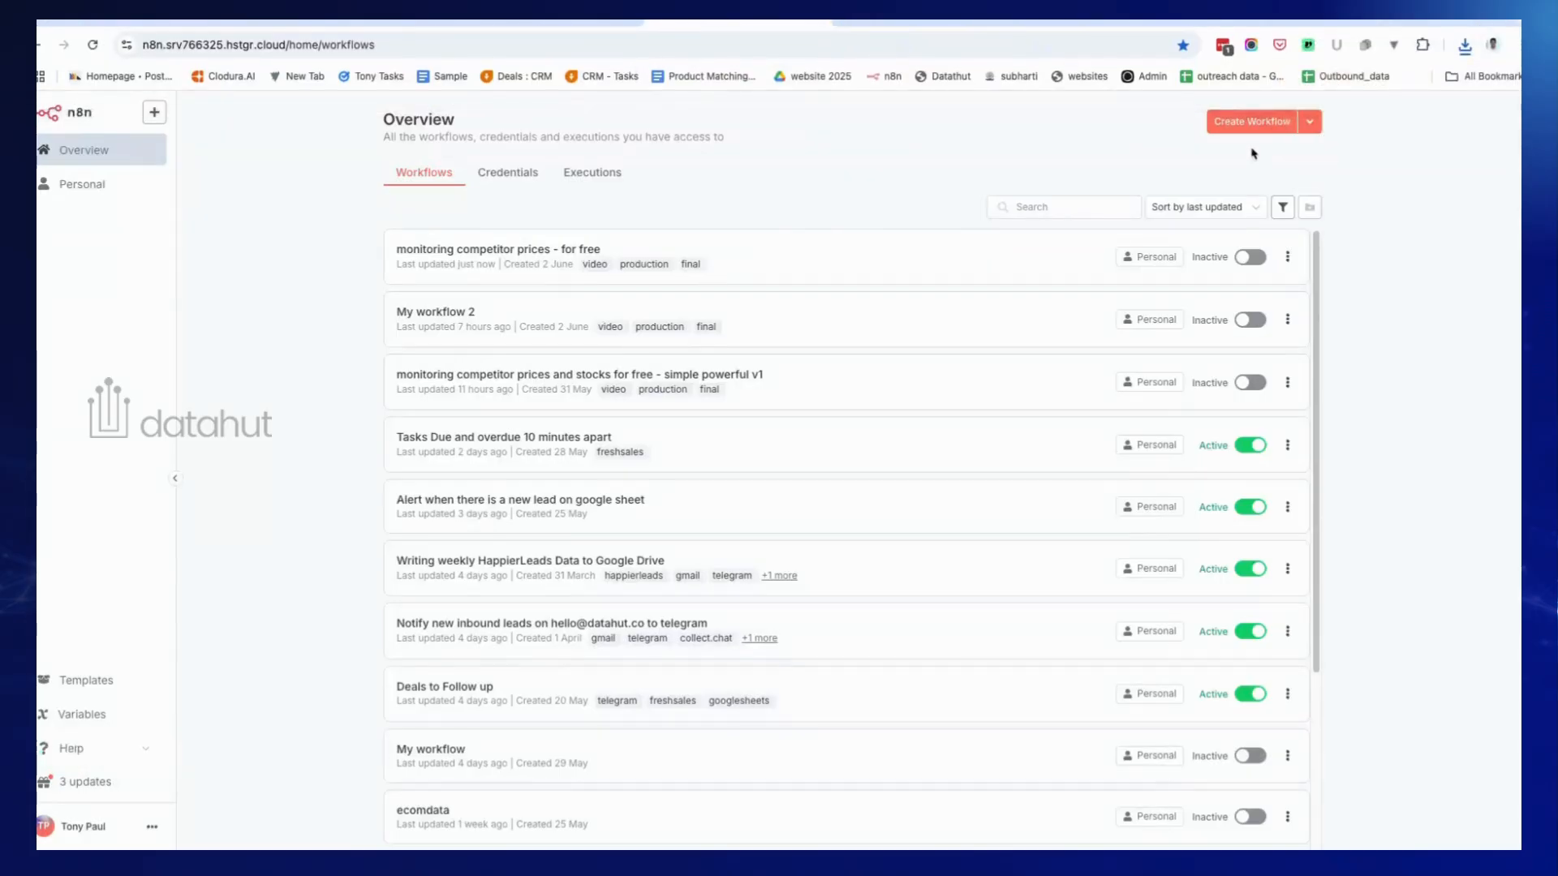
Create 'My workflow 3' and import the downloaded price-monitoring JSON file with Import from File.
click(1248, 129)
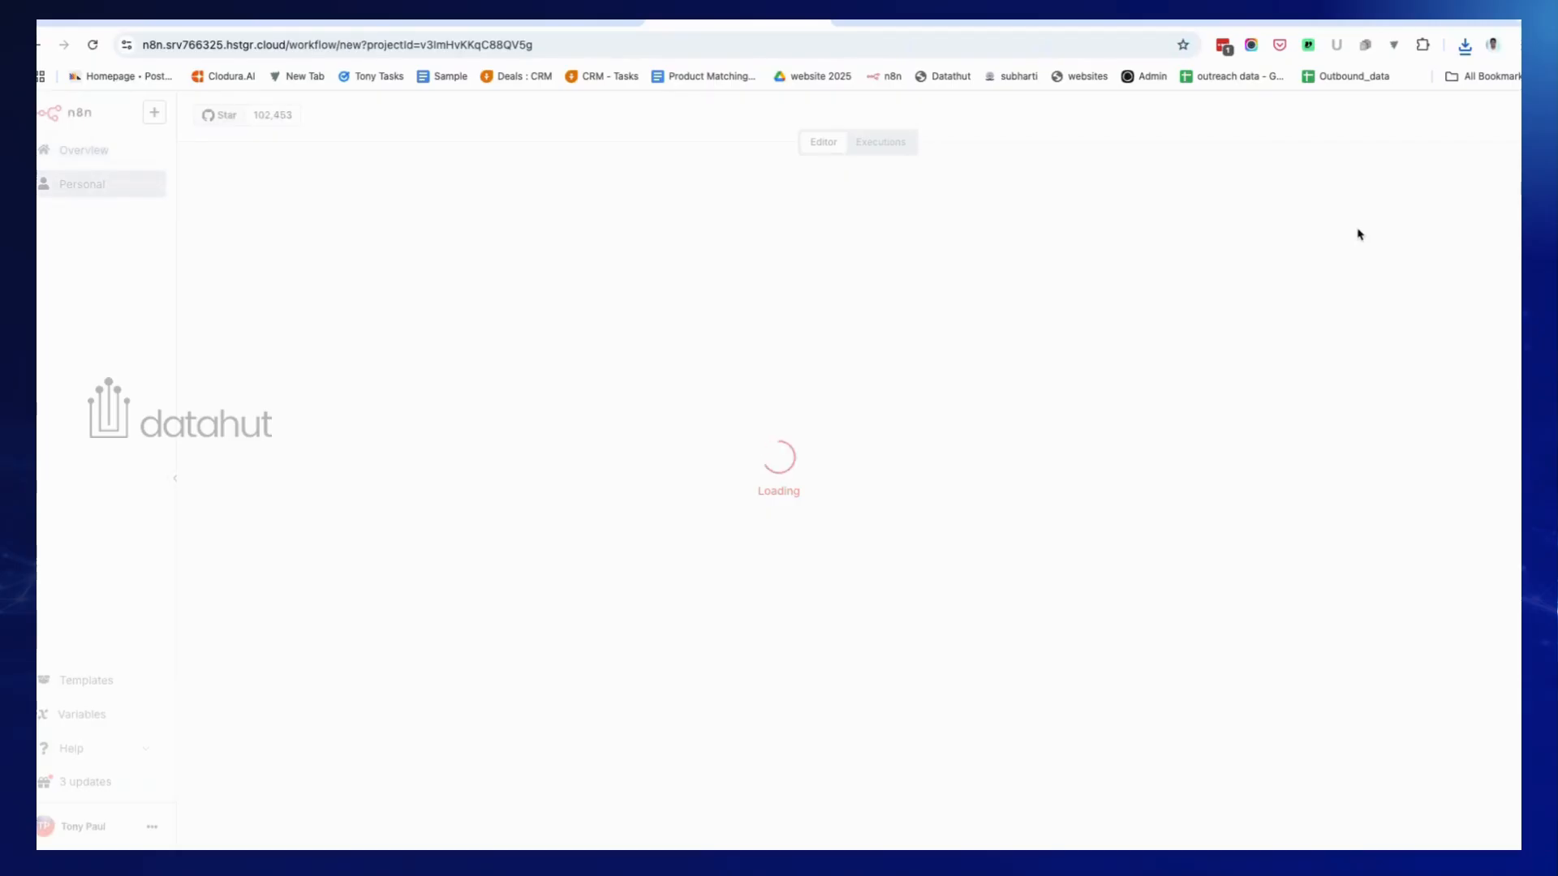
click(874, 474)
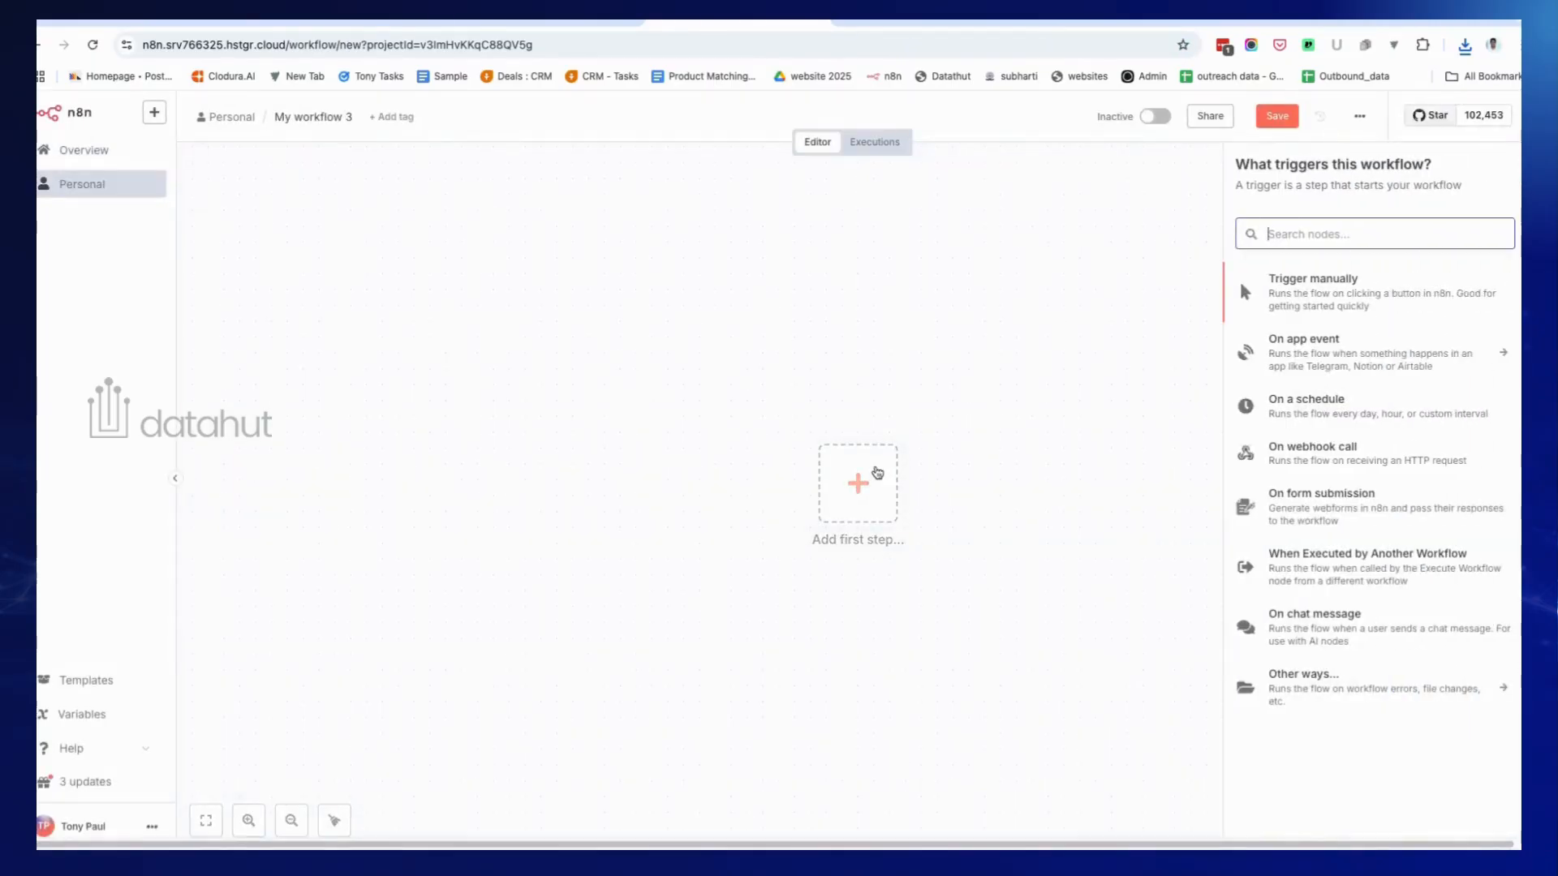
click(1360, 117)
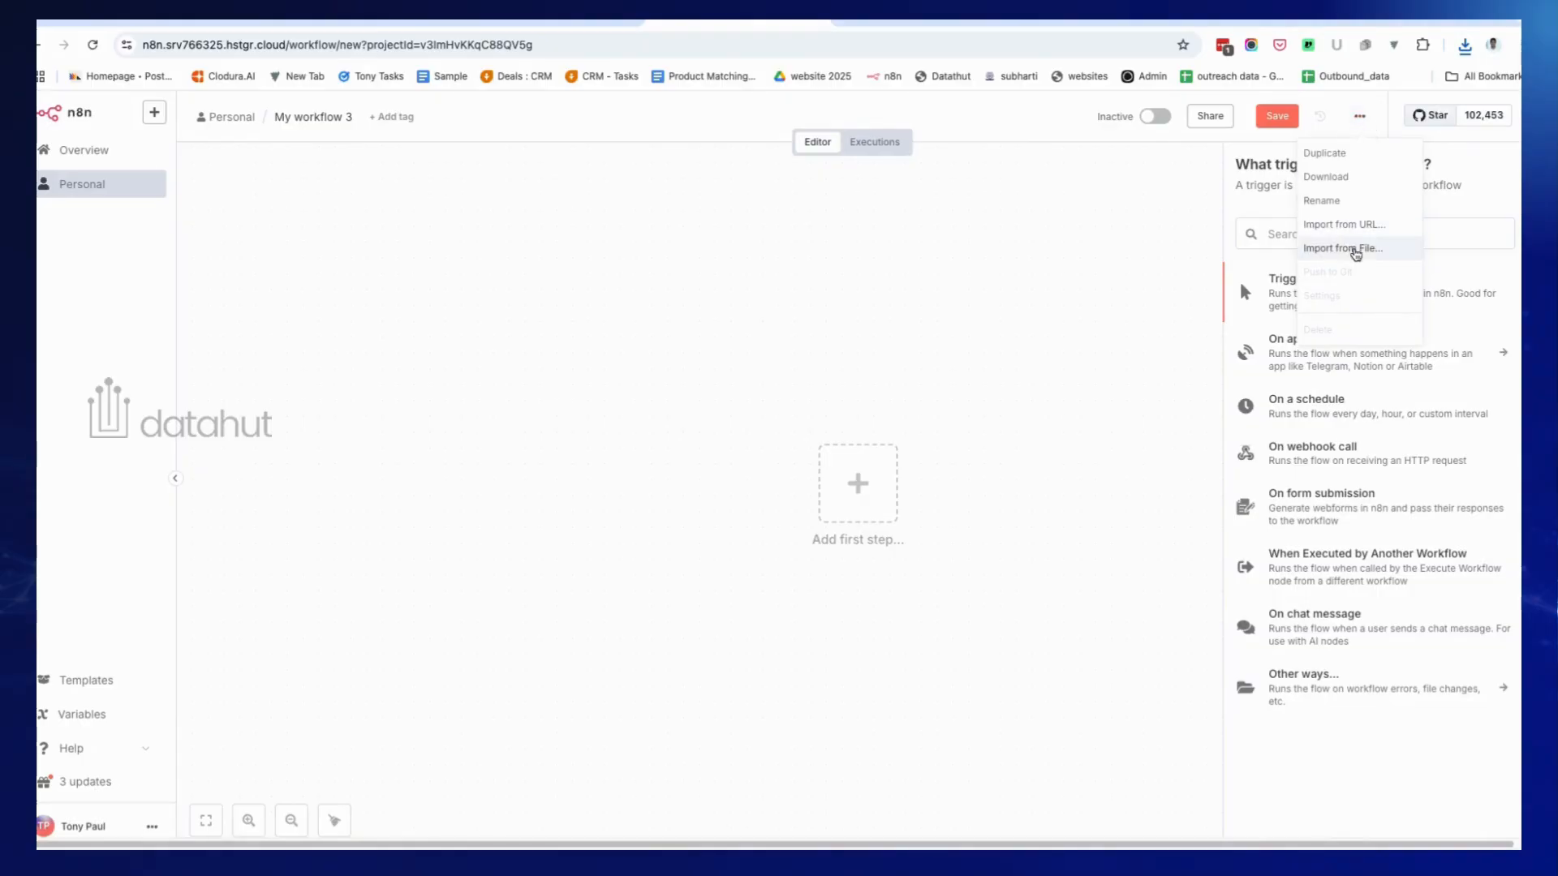
click(1353, 248)
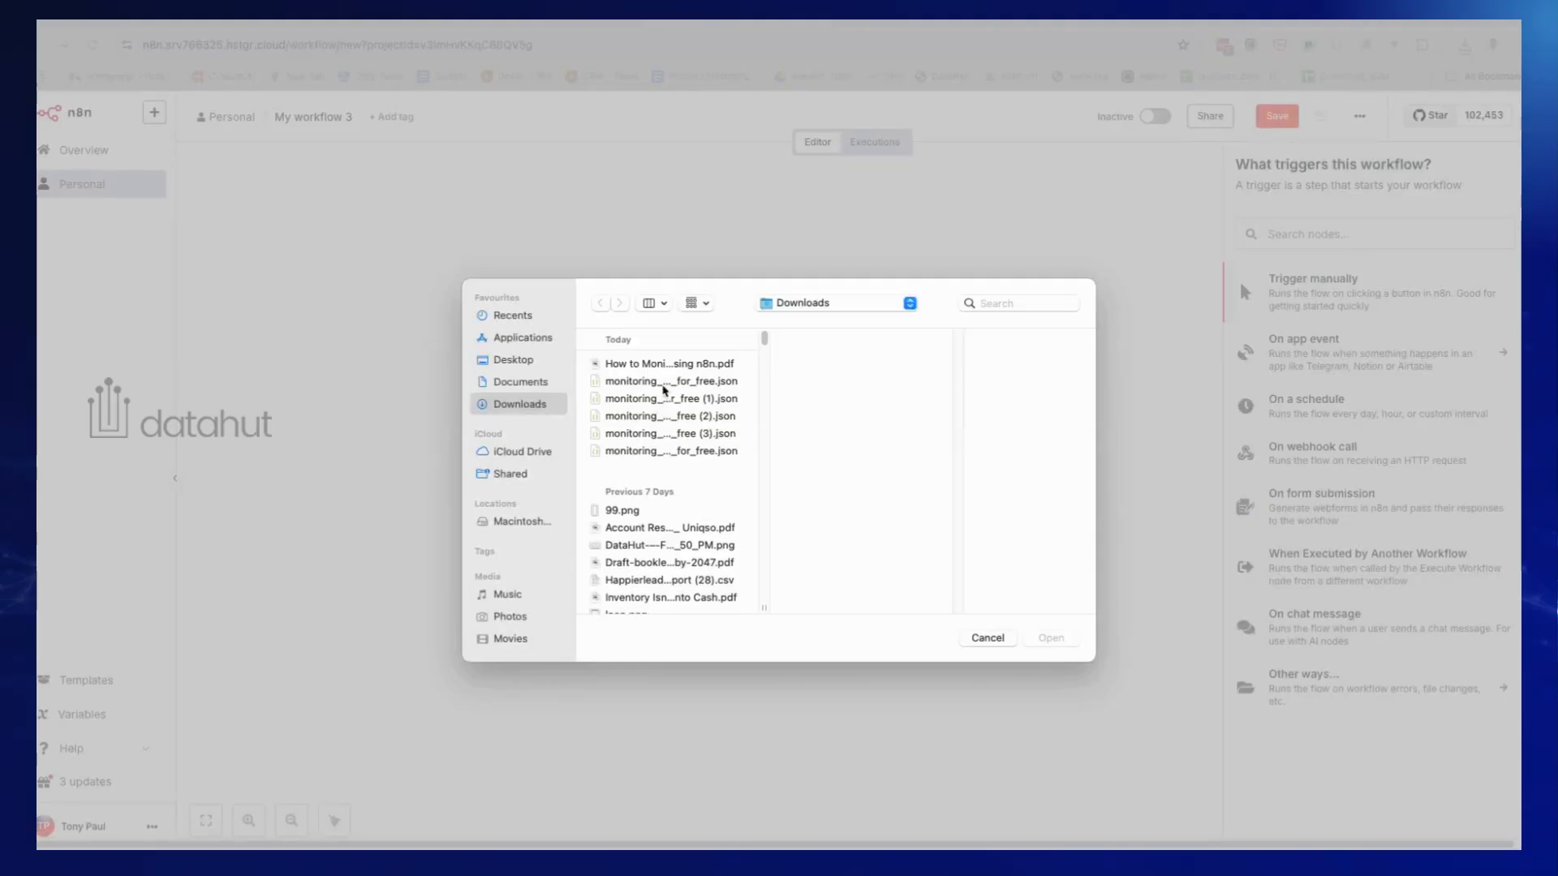
click(667, 382)
click(1053, 637)
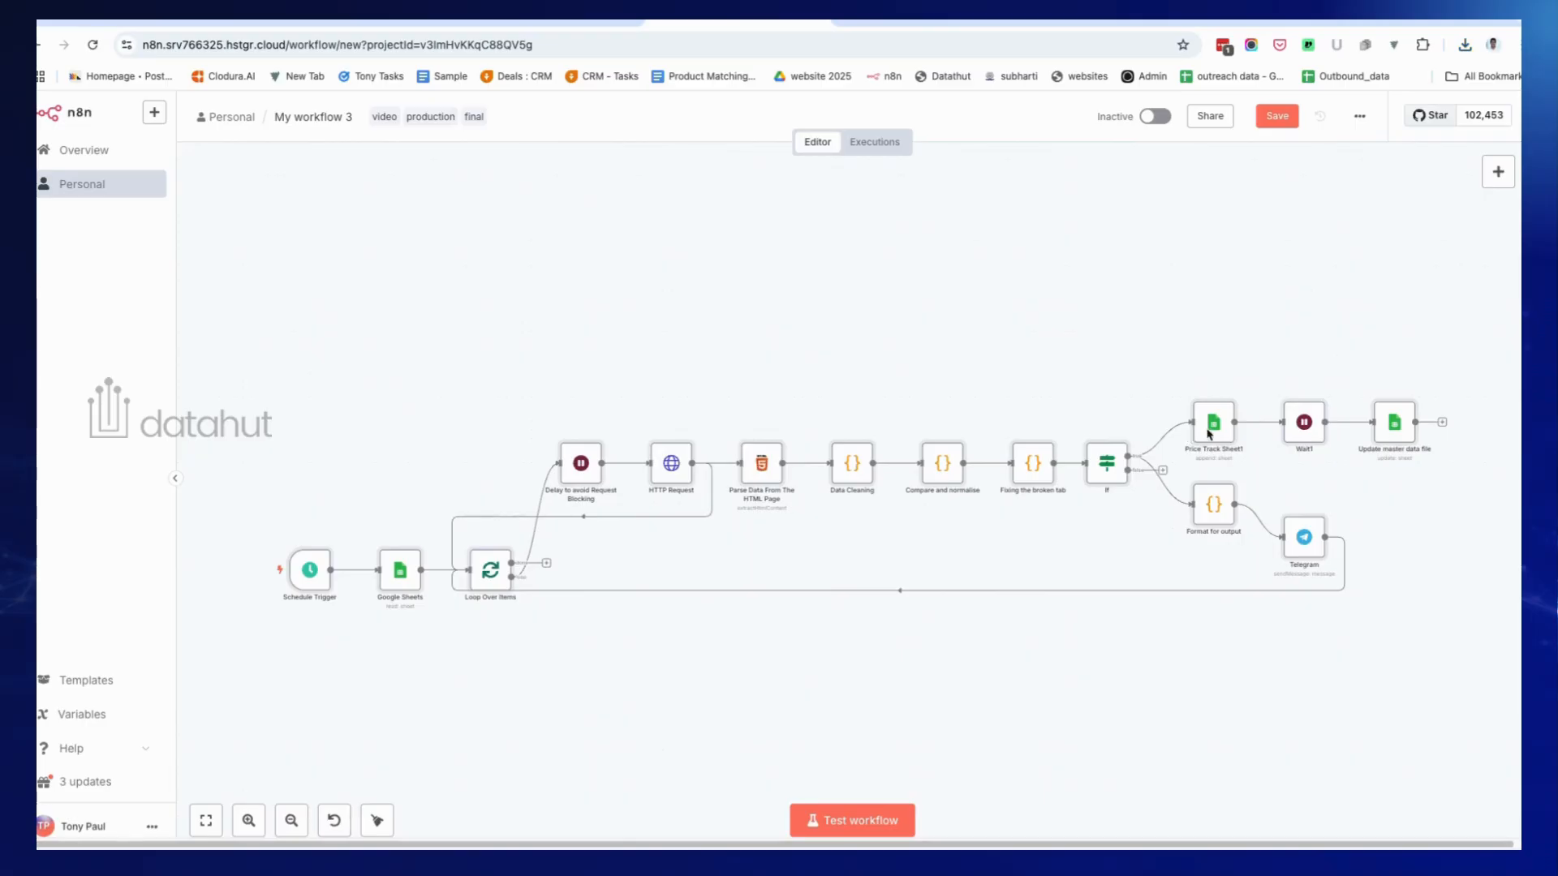
Test-run the daily 8am Schedule Trigger, leaving its interval on Days, to output one timestamp.
double_click(314, 588)
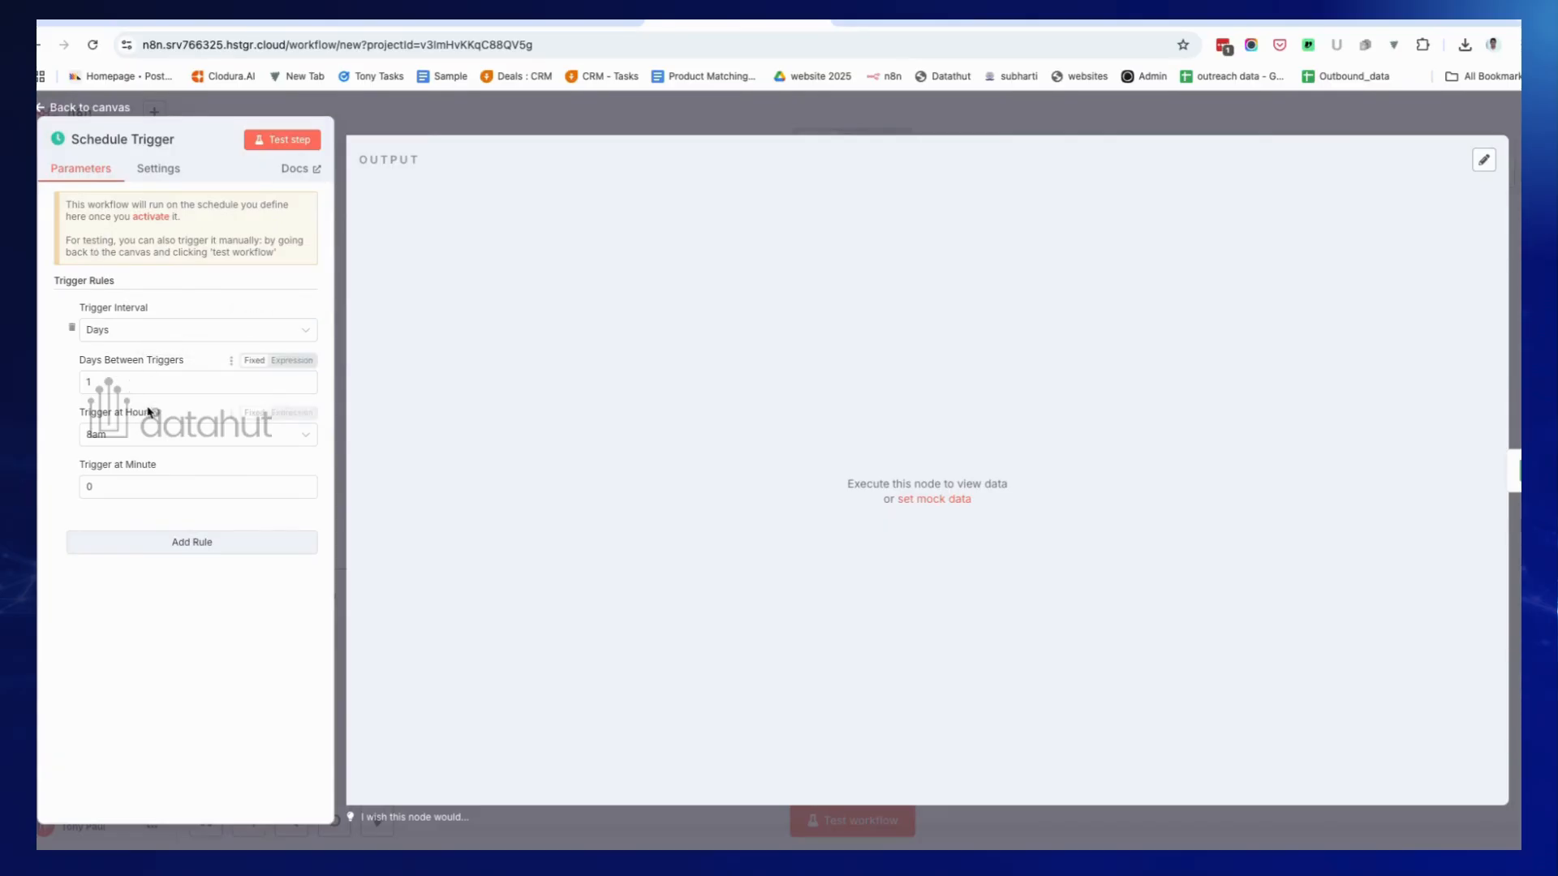
click(270, 139)
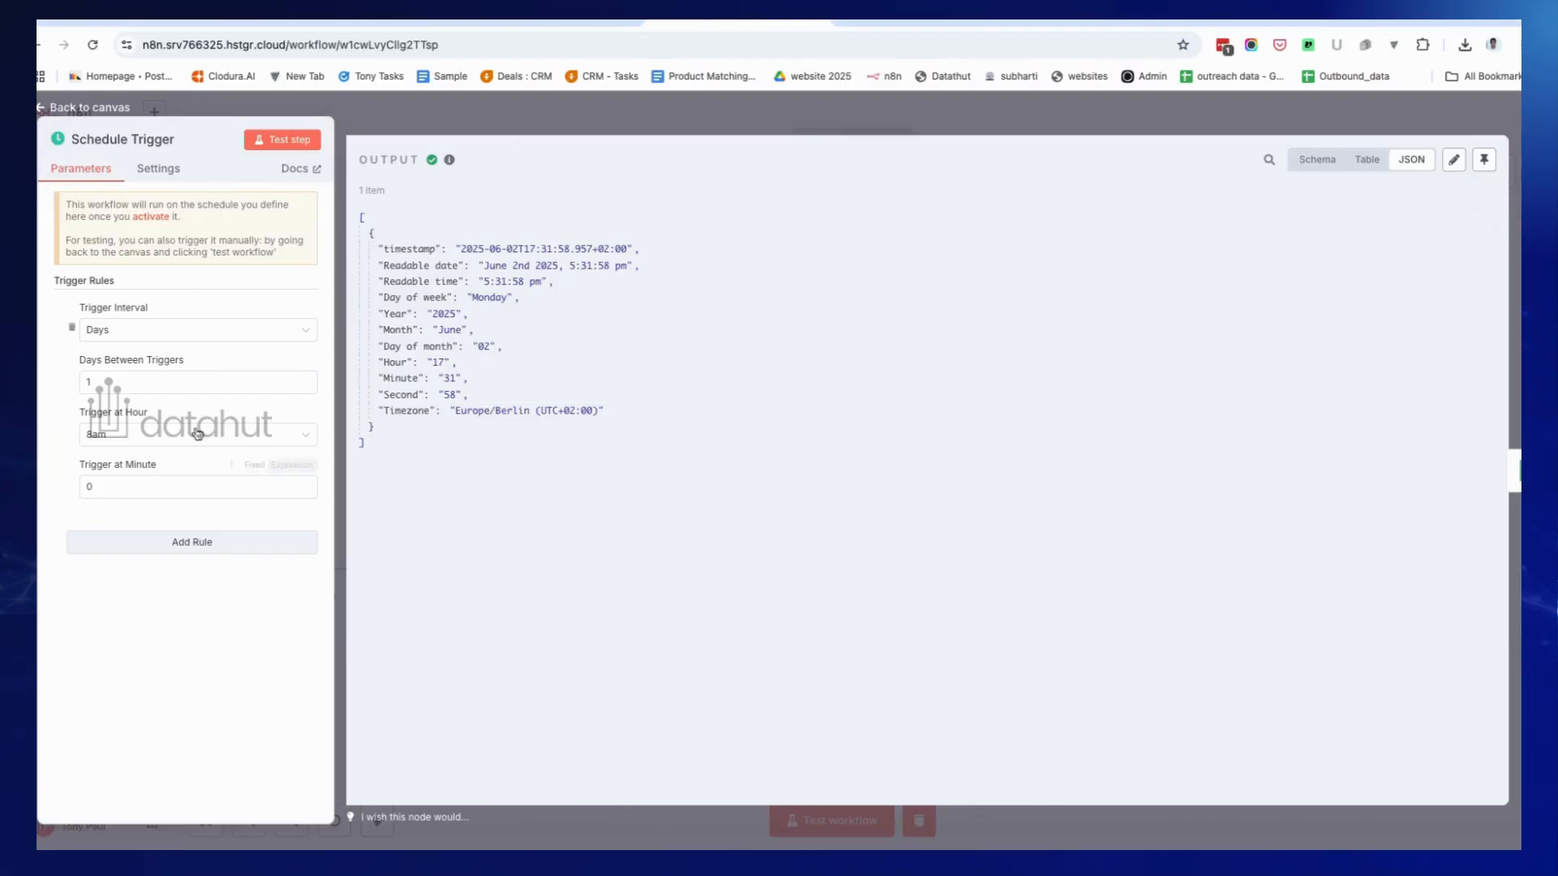
click(183, 333)
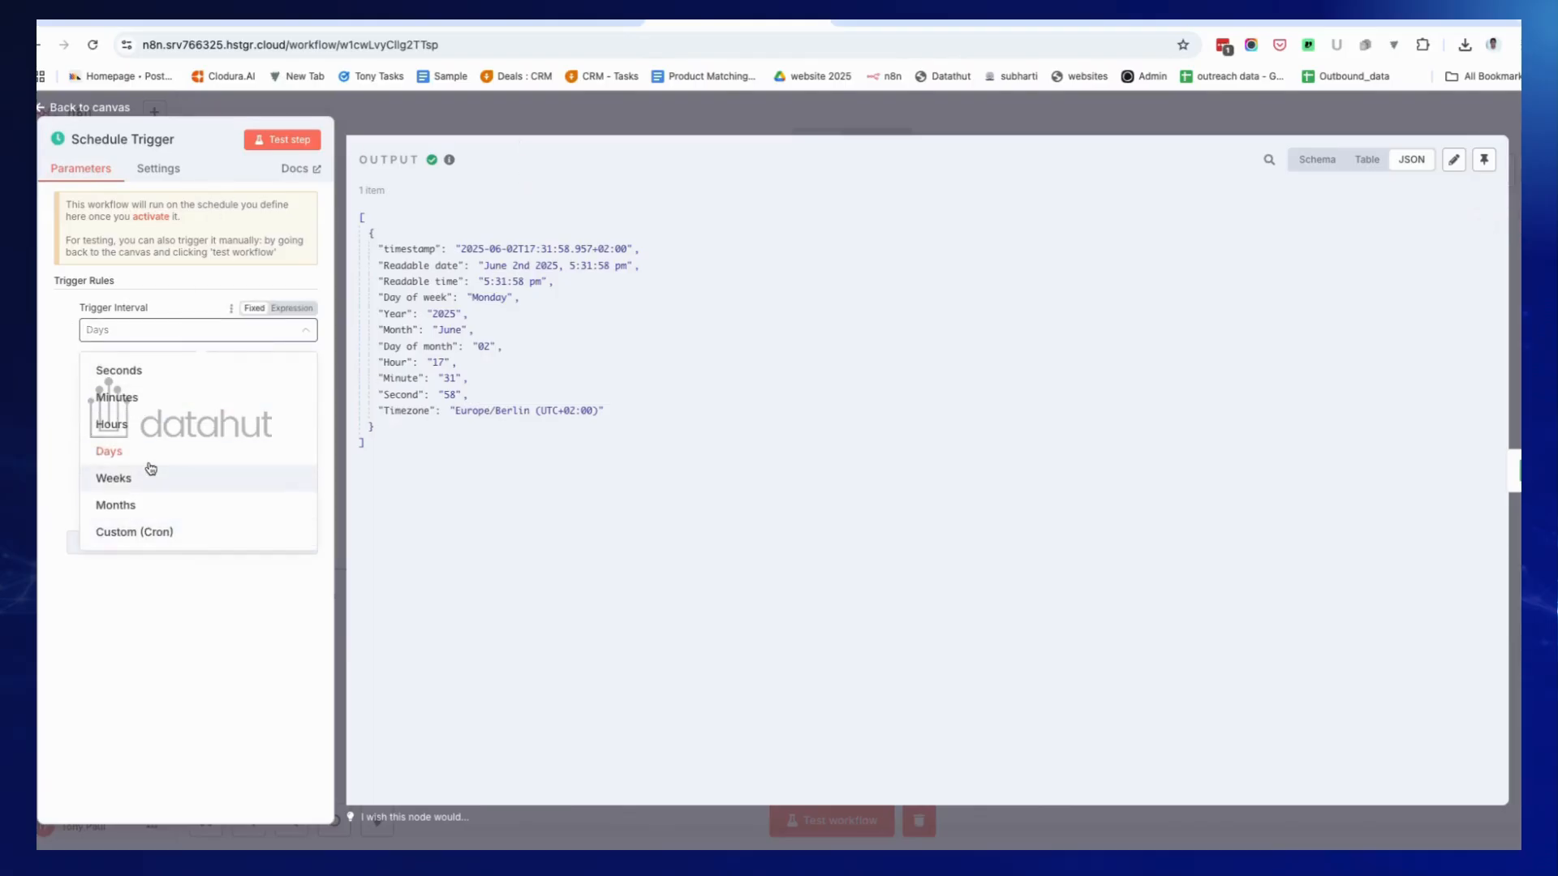
click(168, 649)
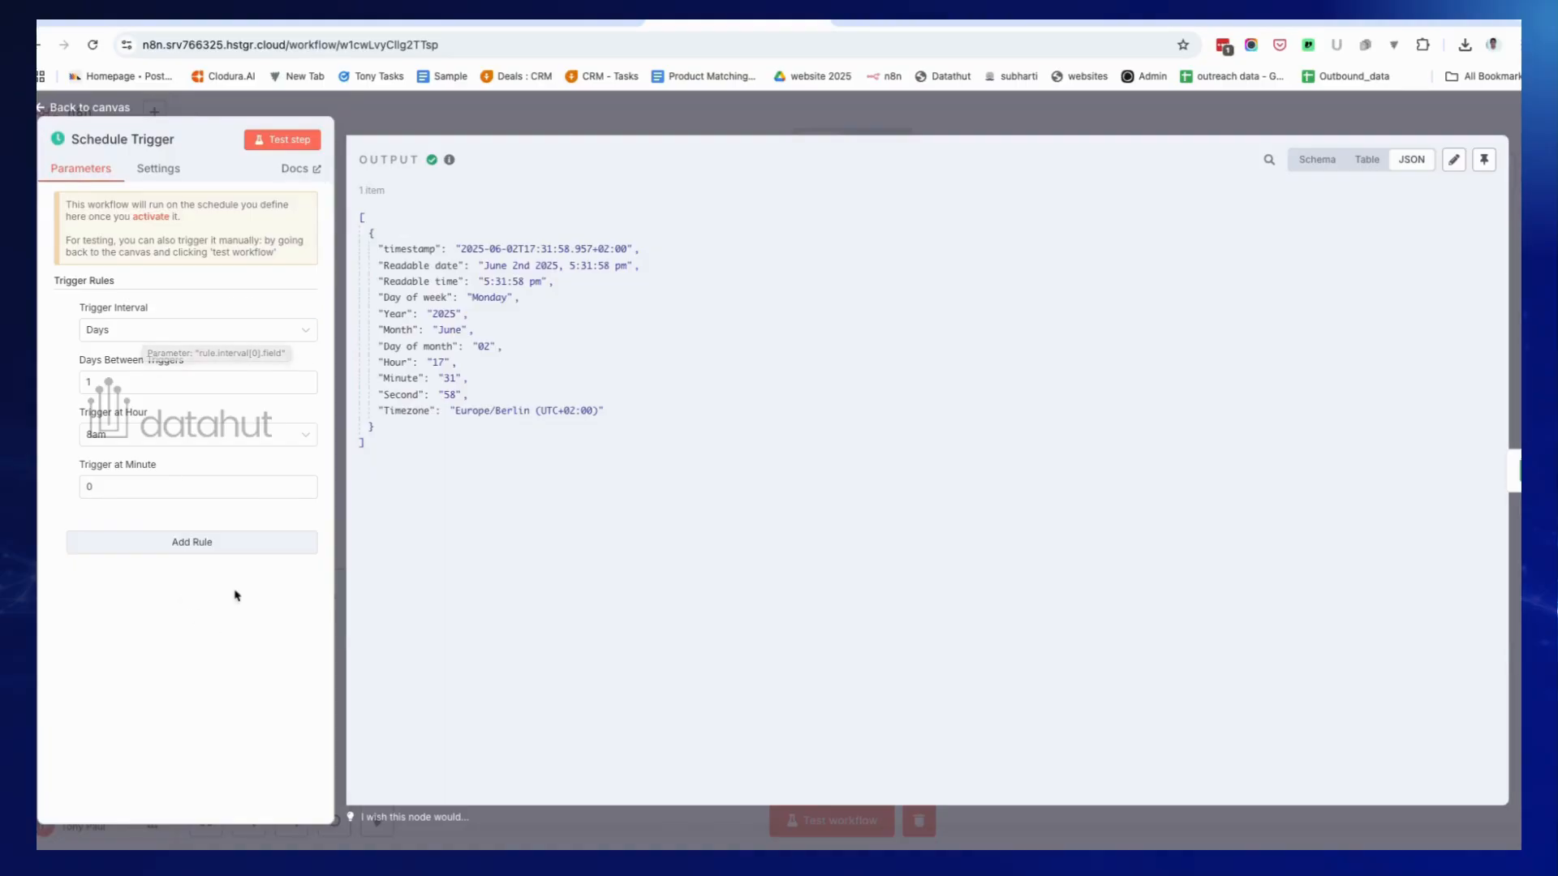
click(392, 124)
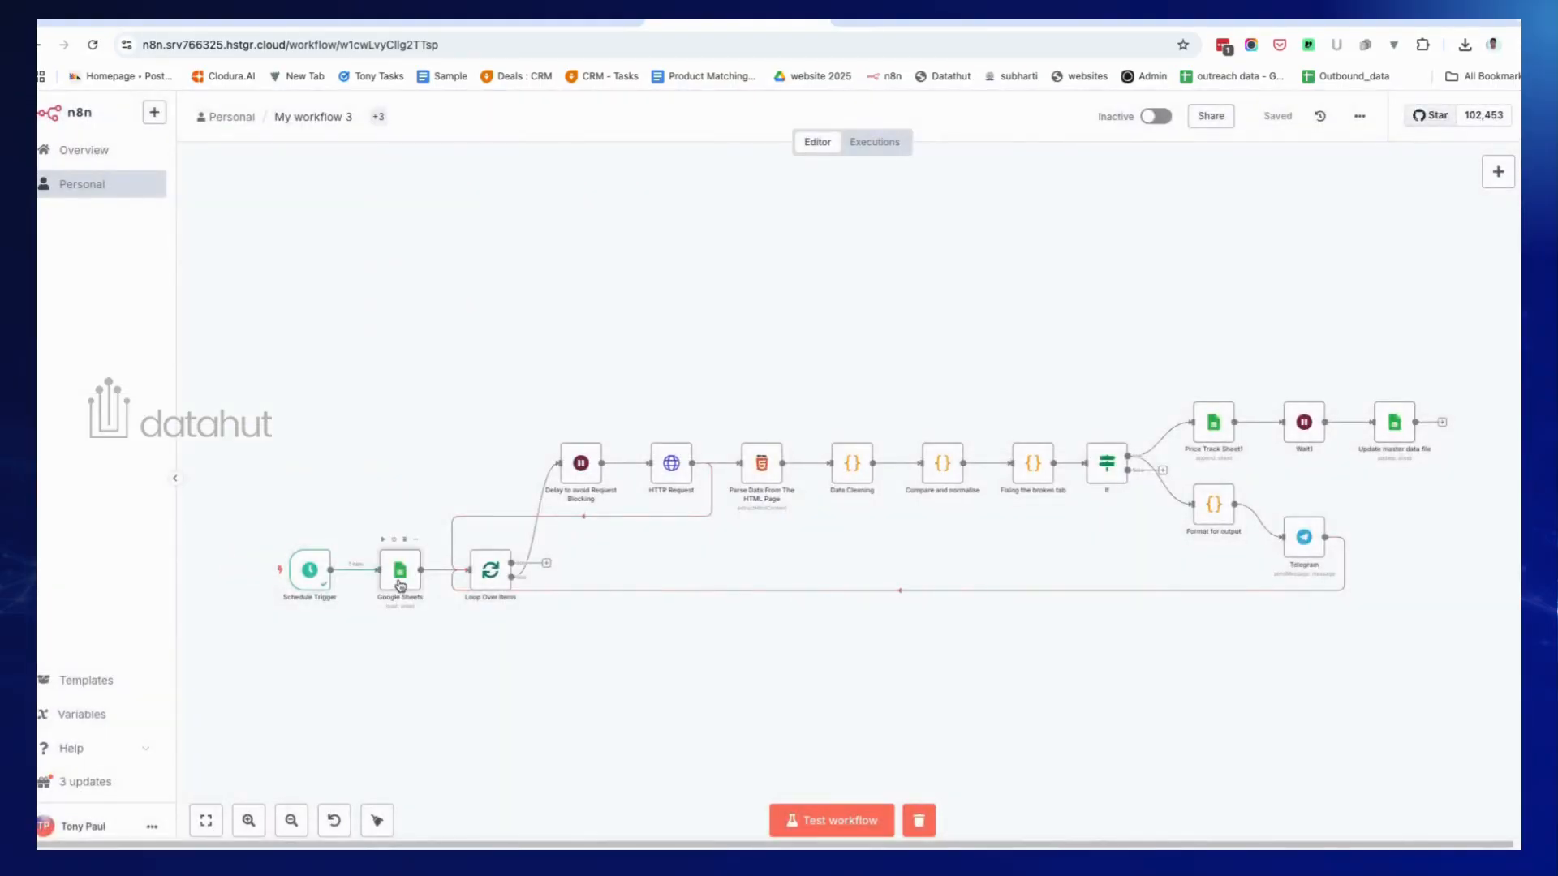
Open the Google Sheets node and compare it with the product_data sheet it reads.
double_click(400, 572)
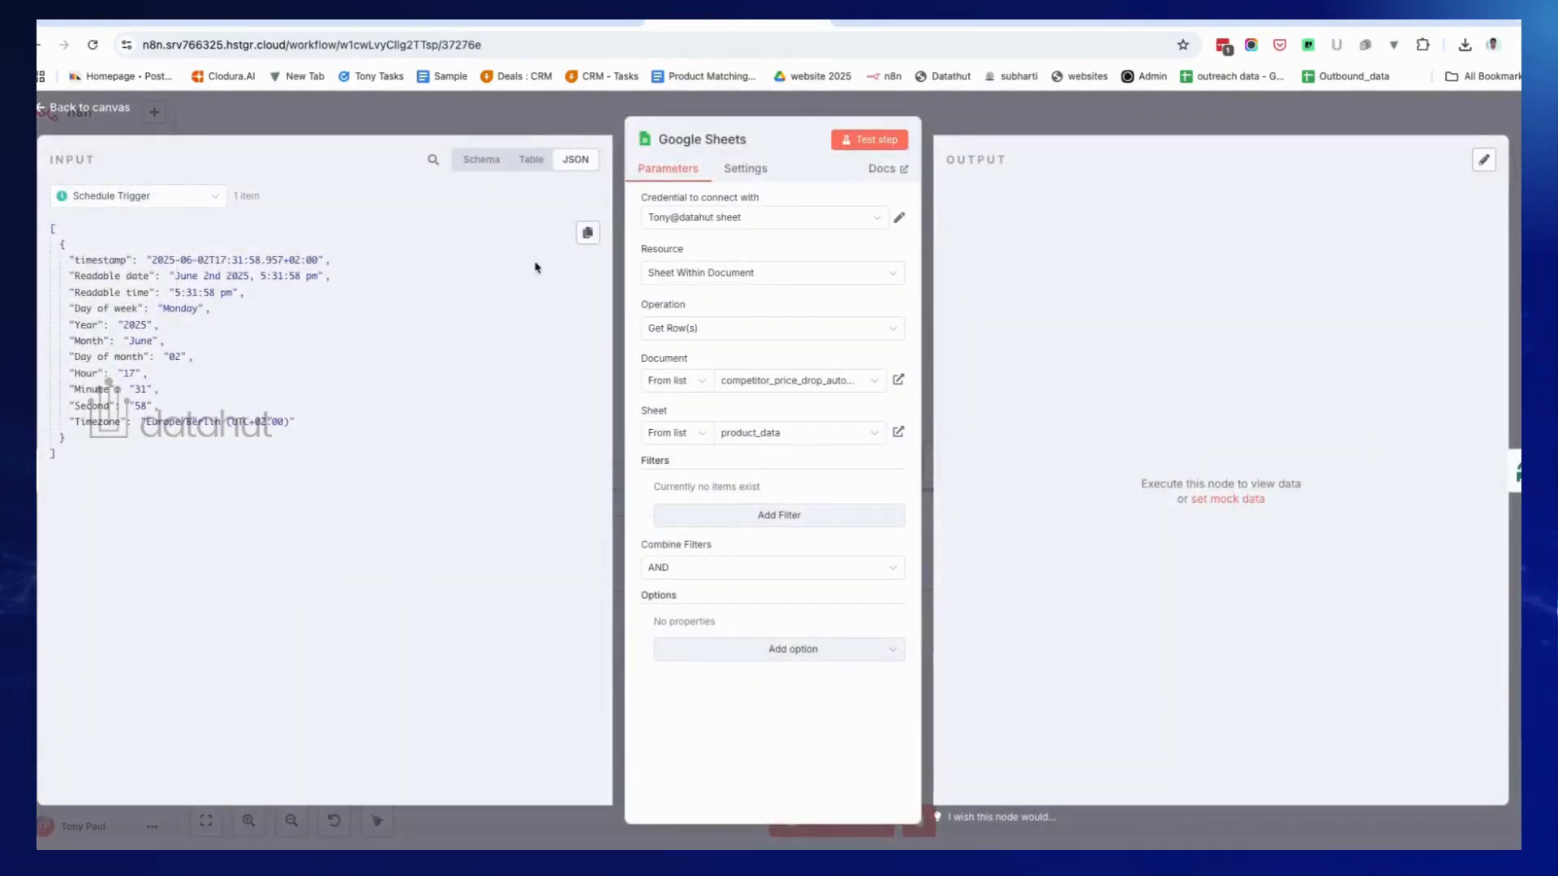
click(488, 124)
double_click(400, 572)
click(412, 29)
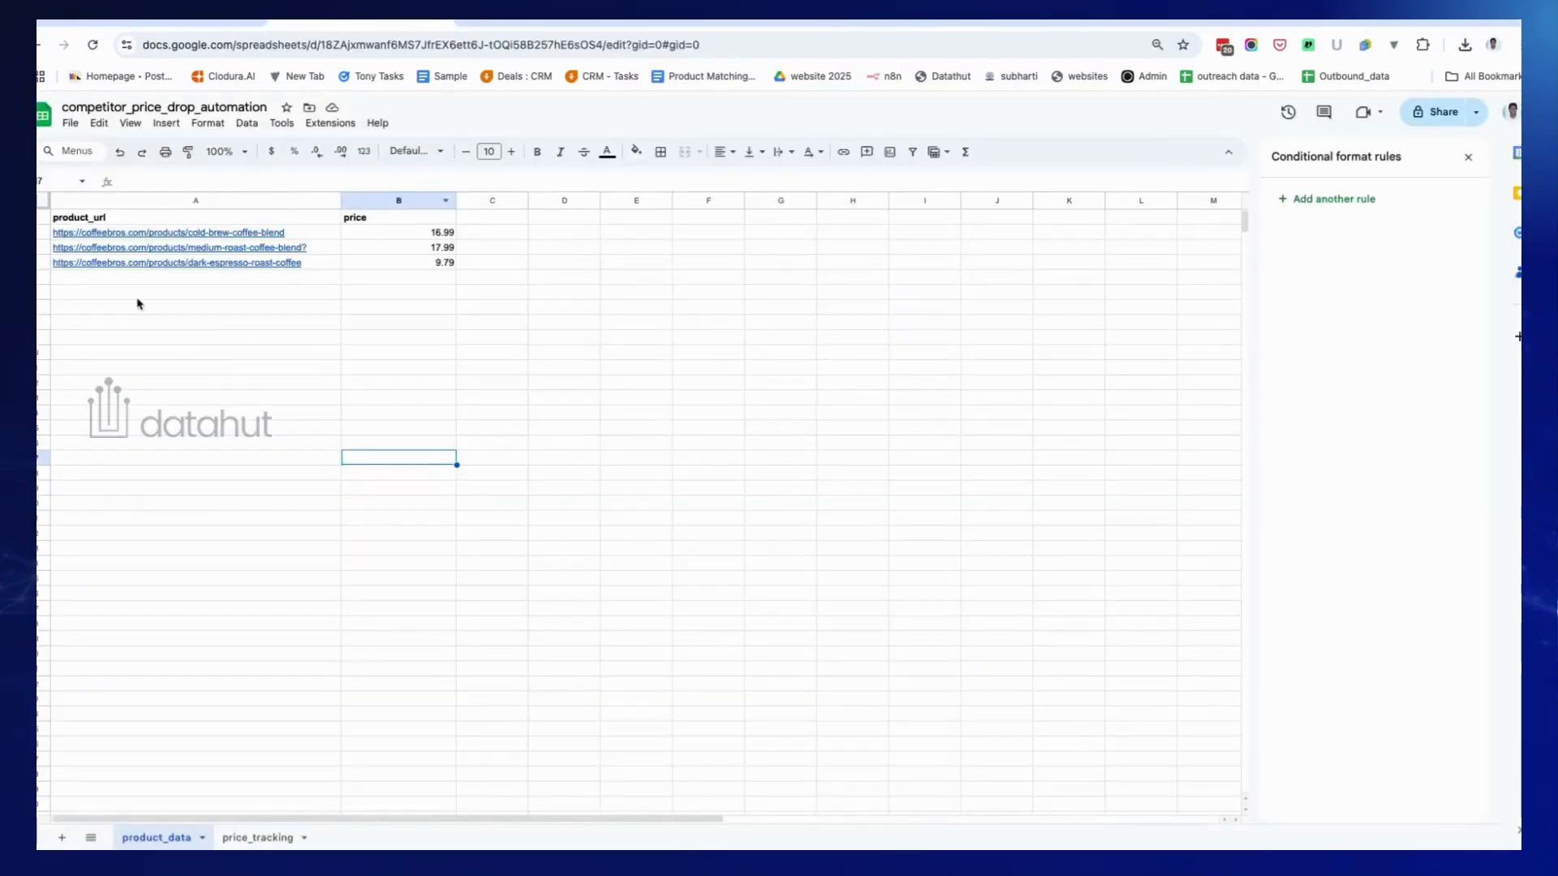
click(741, 21)
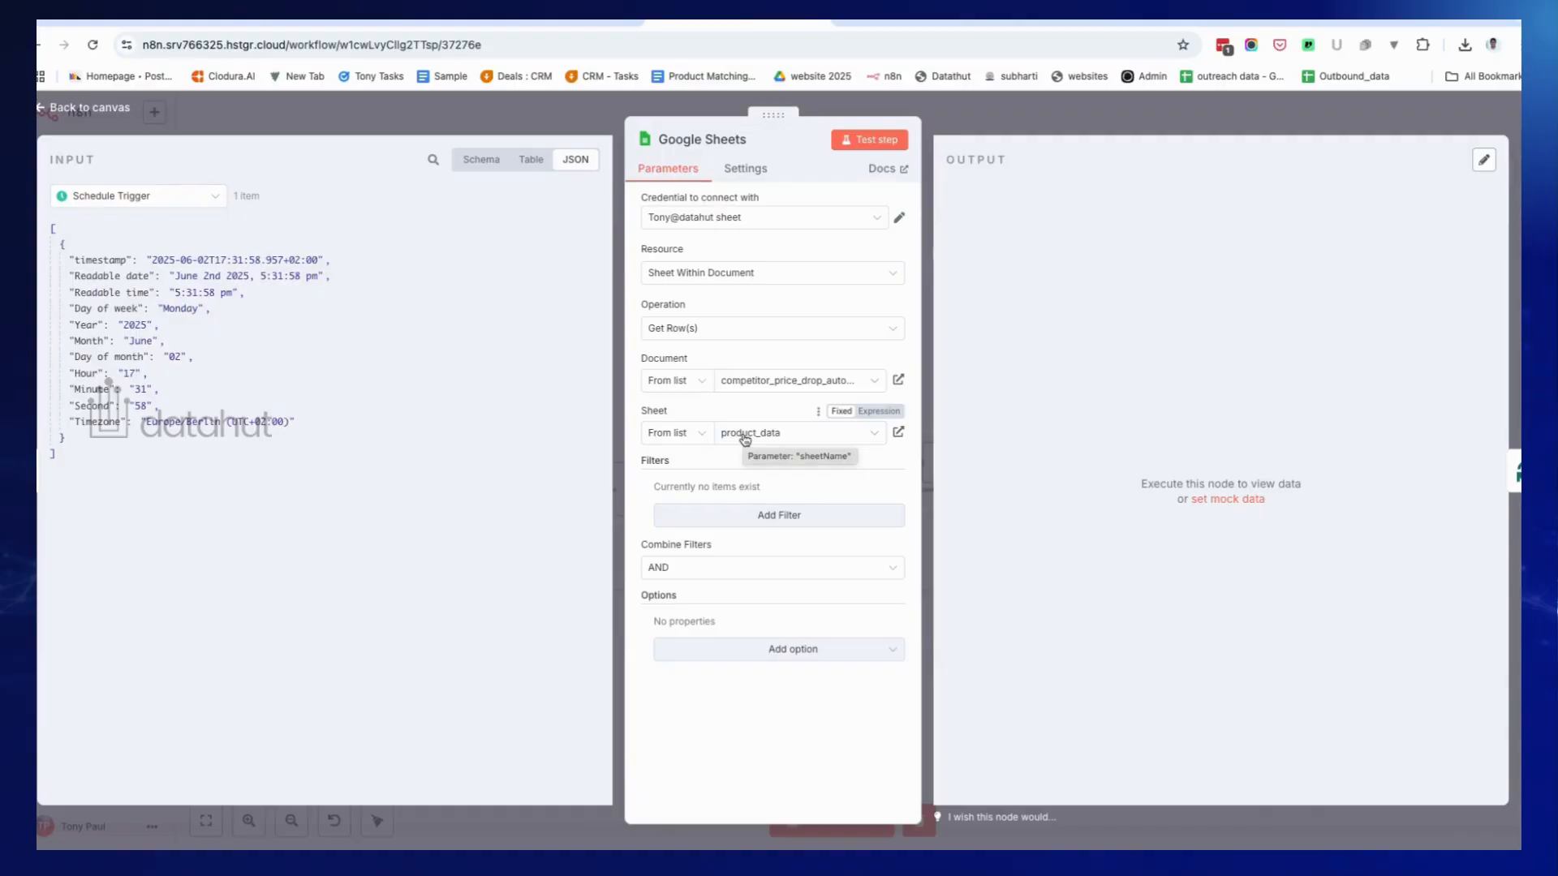
Test the Google Sheets node to fetch 3 product rows and verify them against the spreadsheet.
click(862, 148)
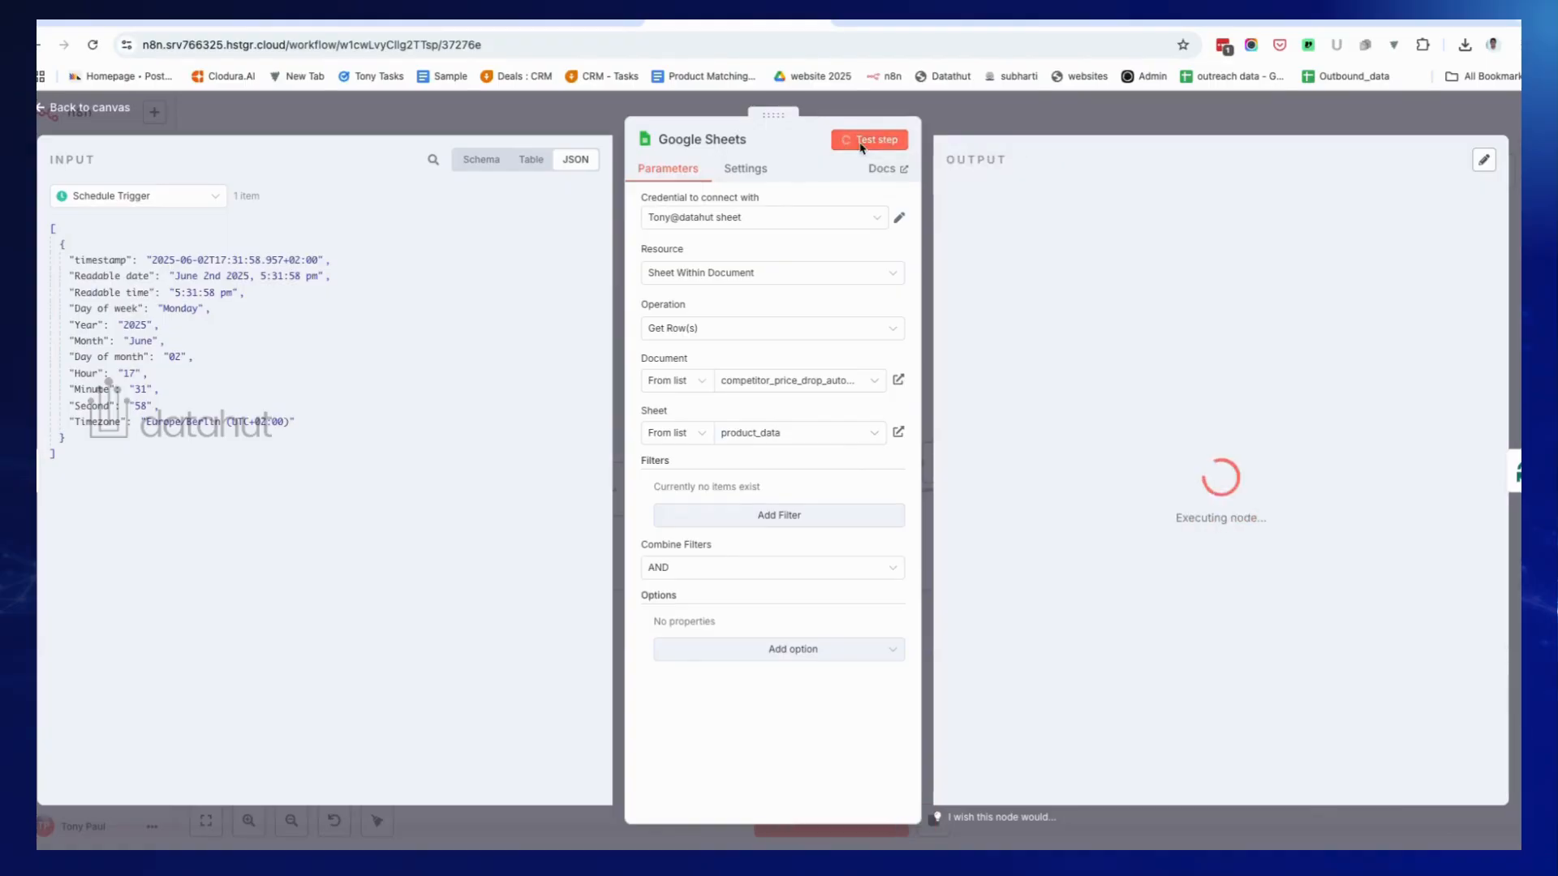
click(747, 383)
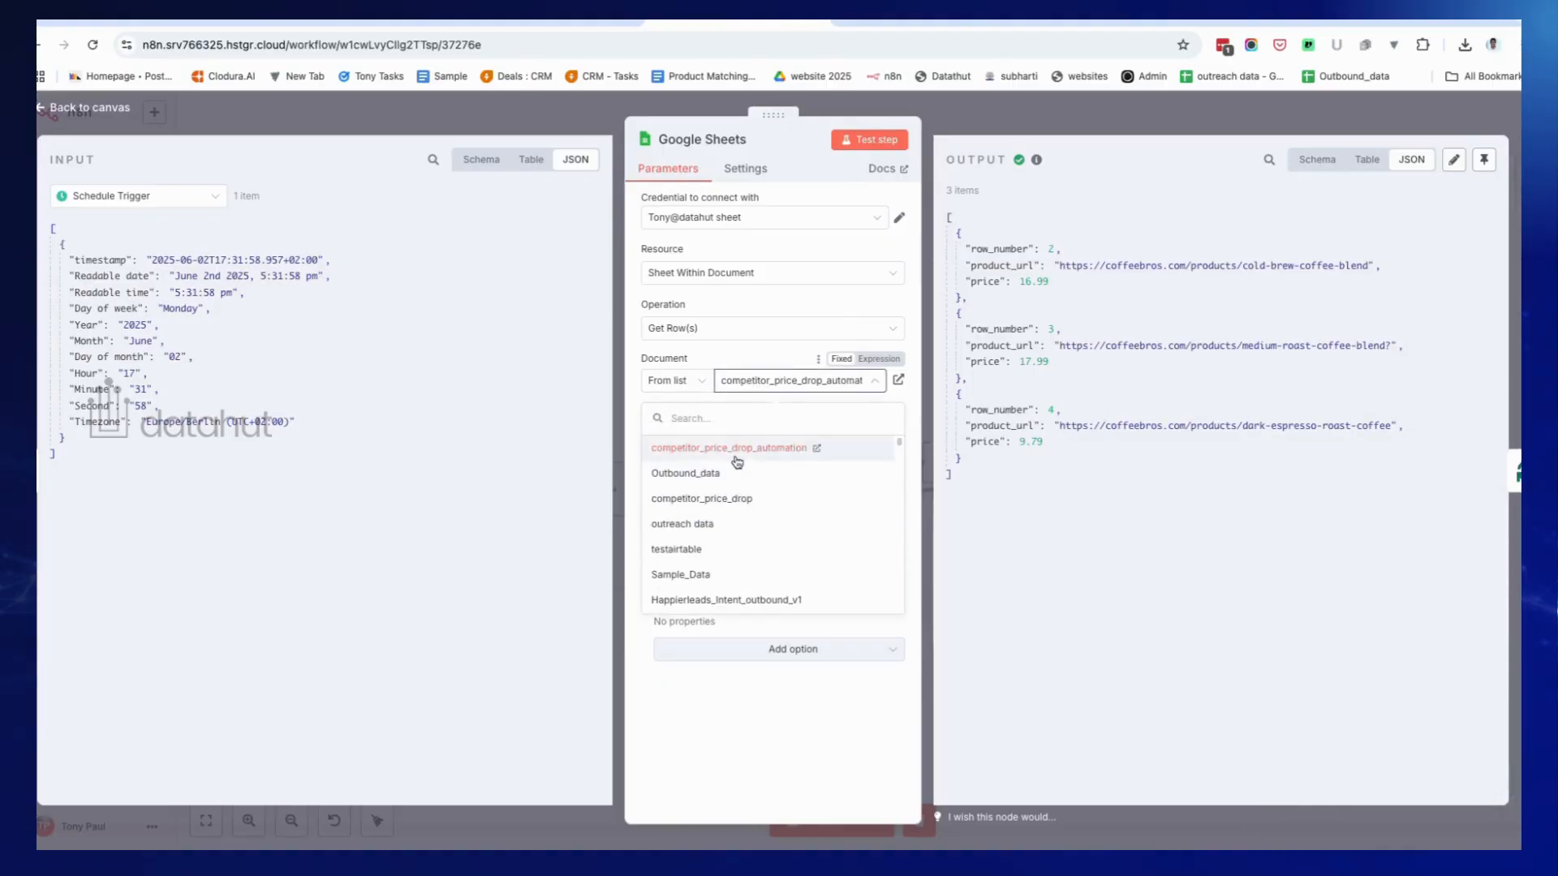
click(998, 555)
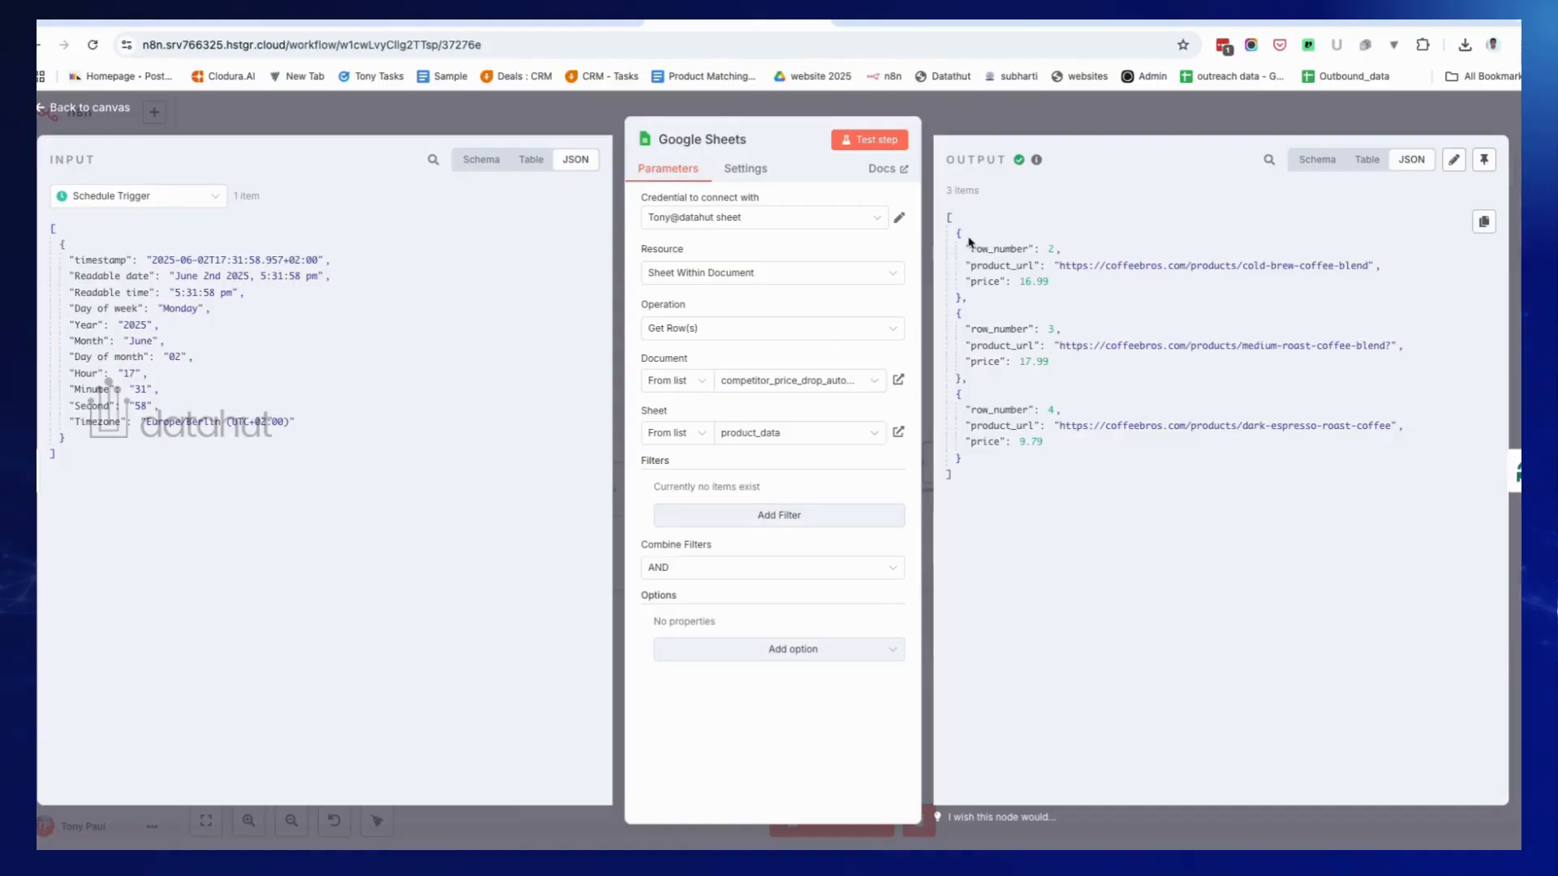
click(336, 24)
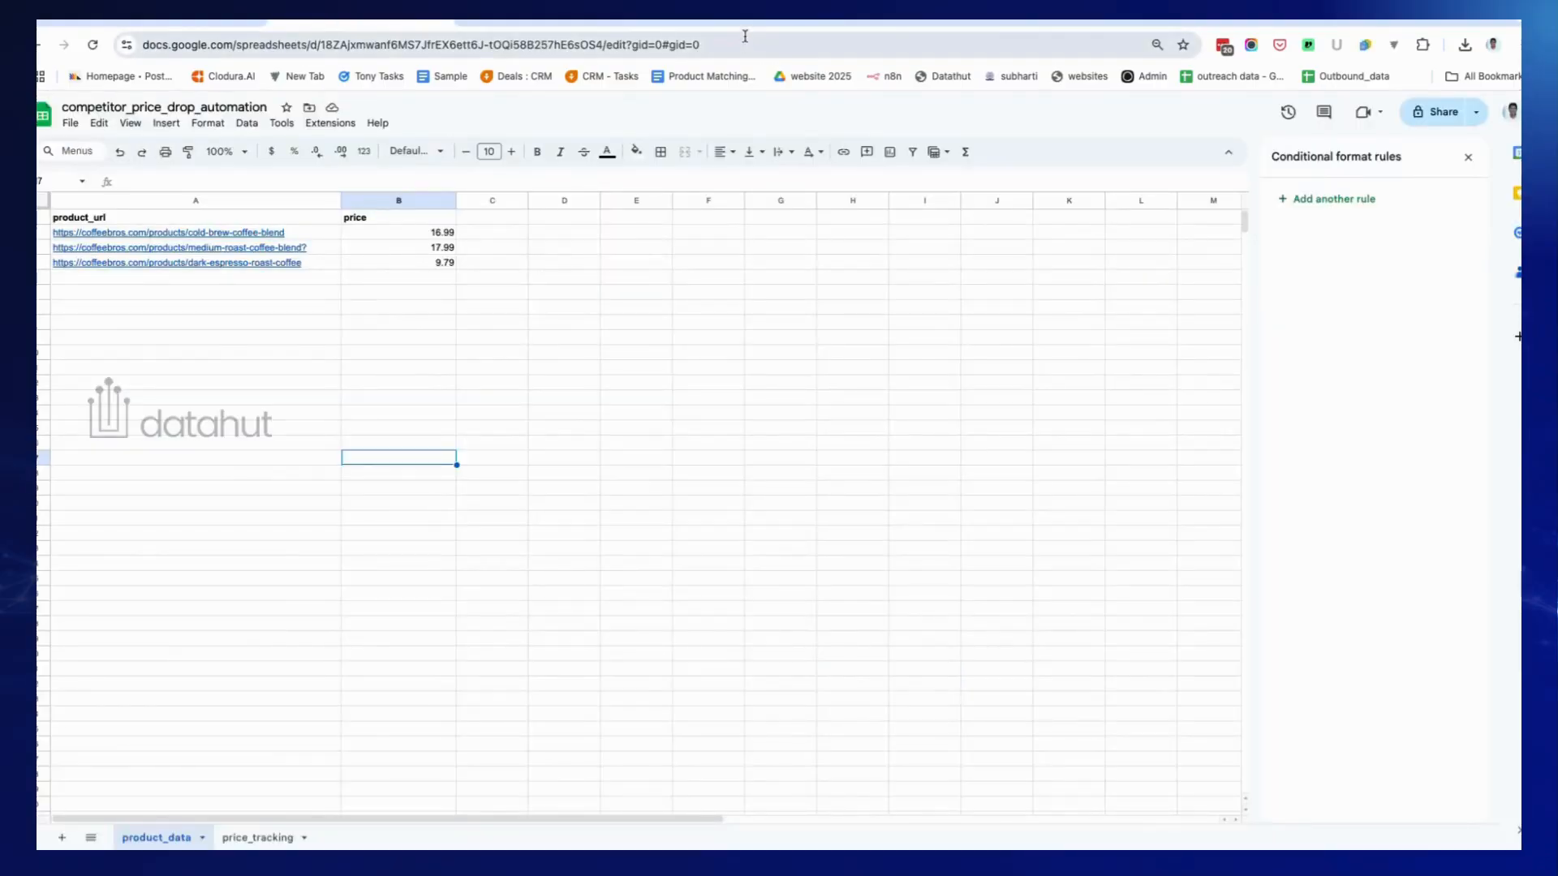
click(716, 20)
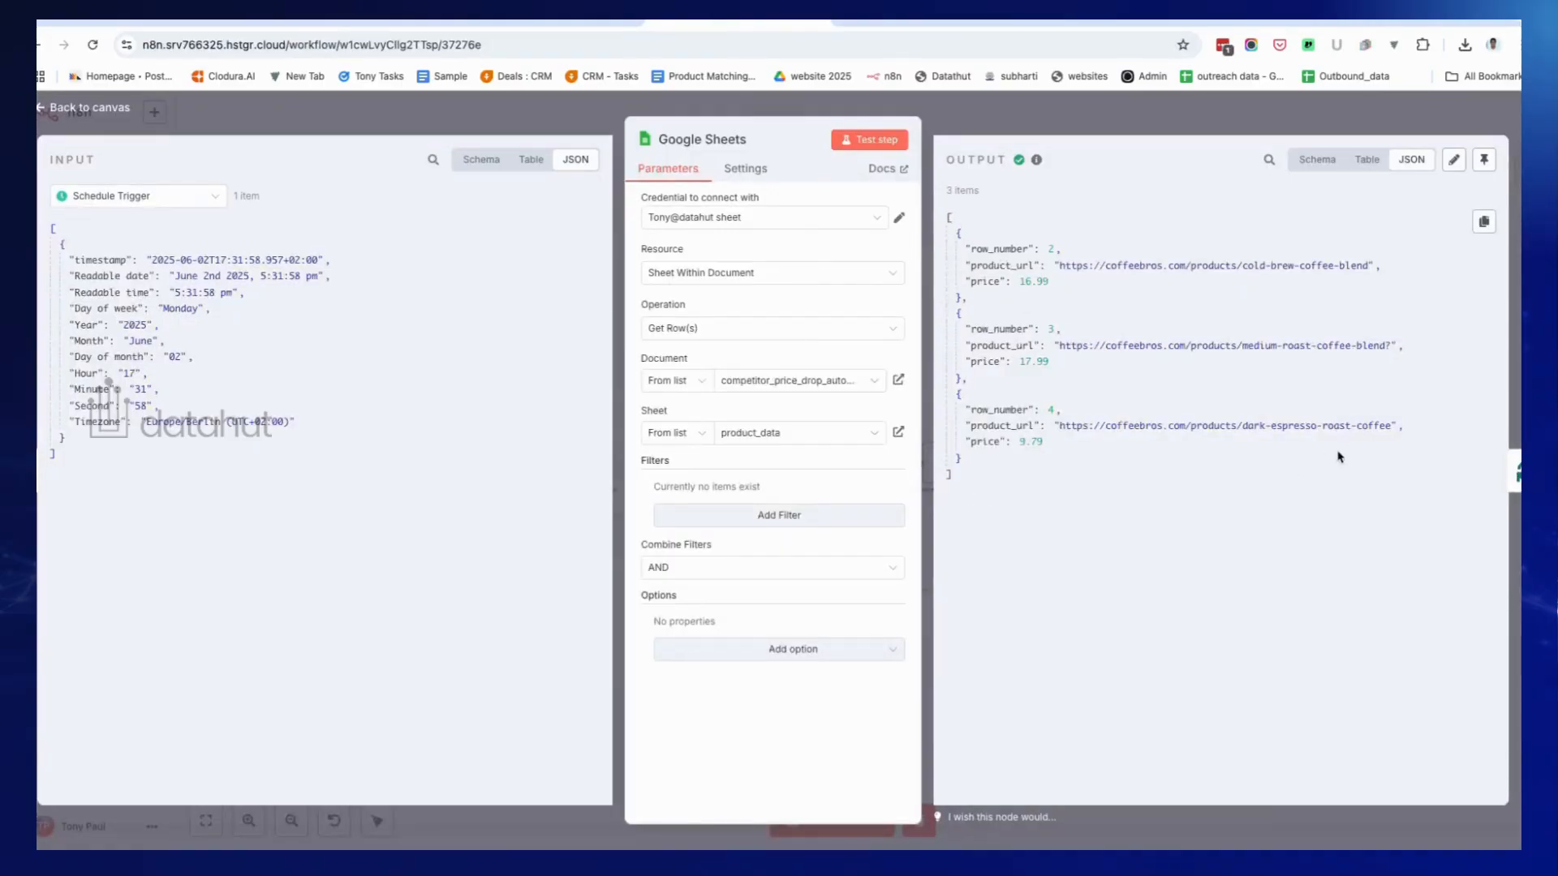
click(1215, 129)
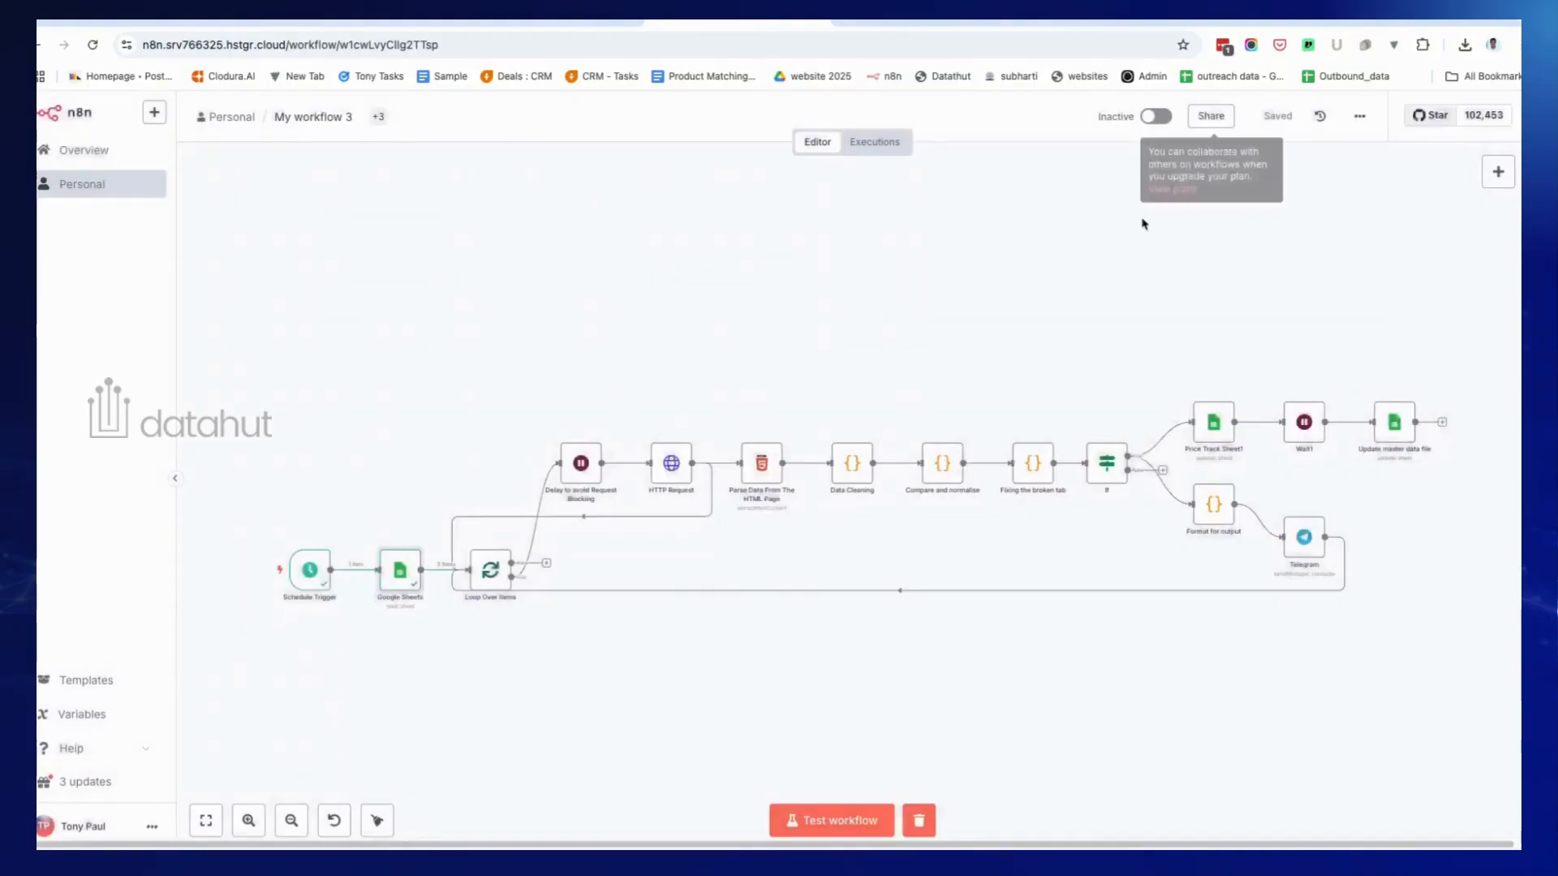
double_click(489, 574)
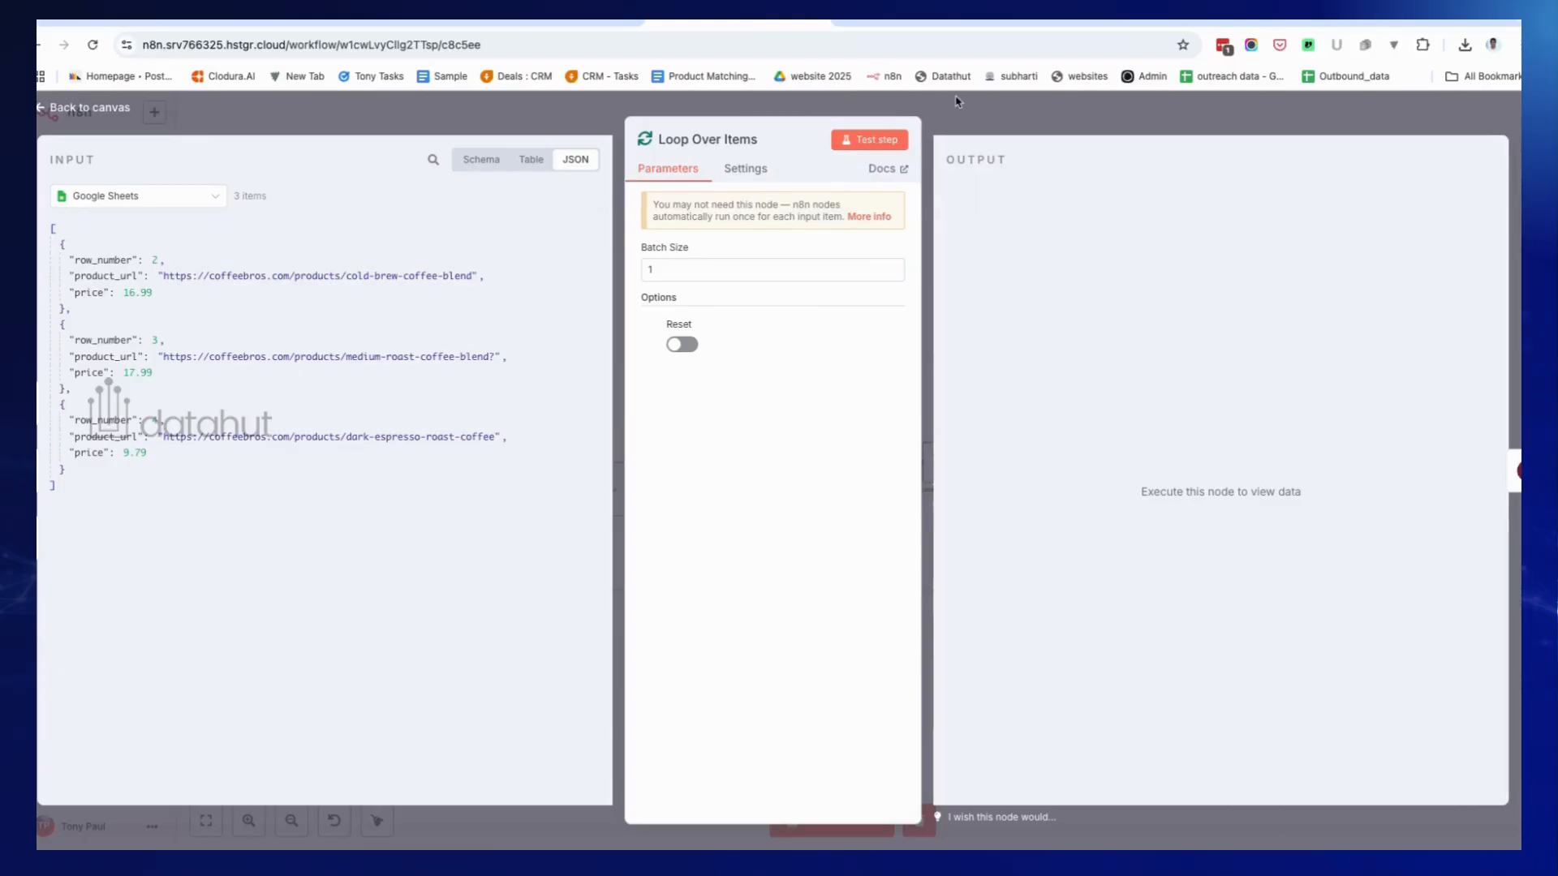
key(Escape)
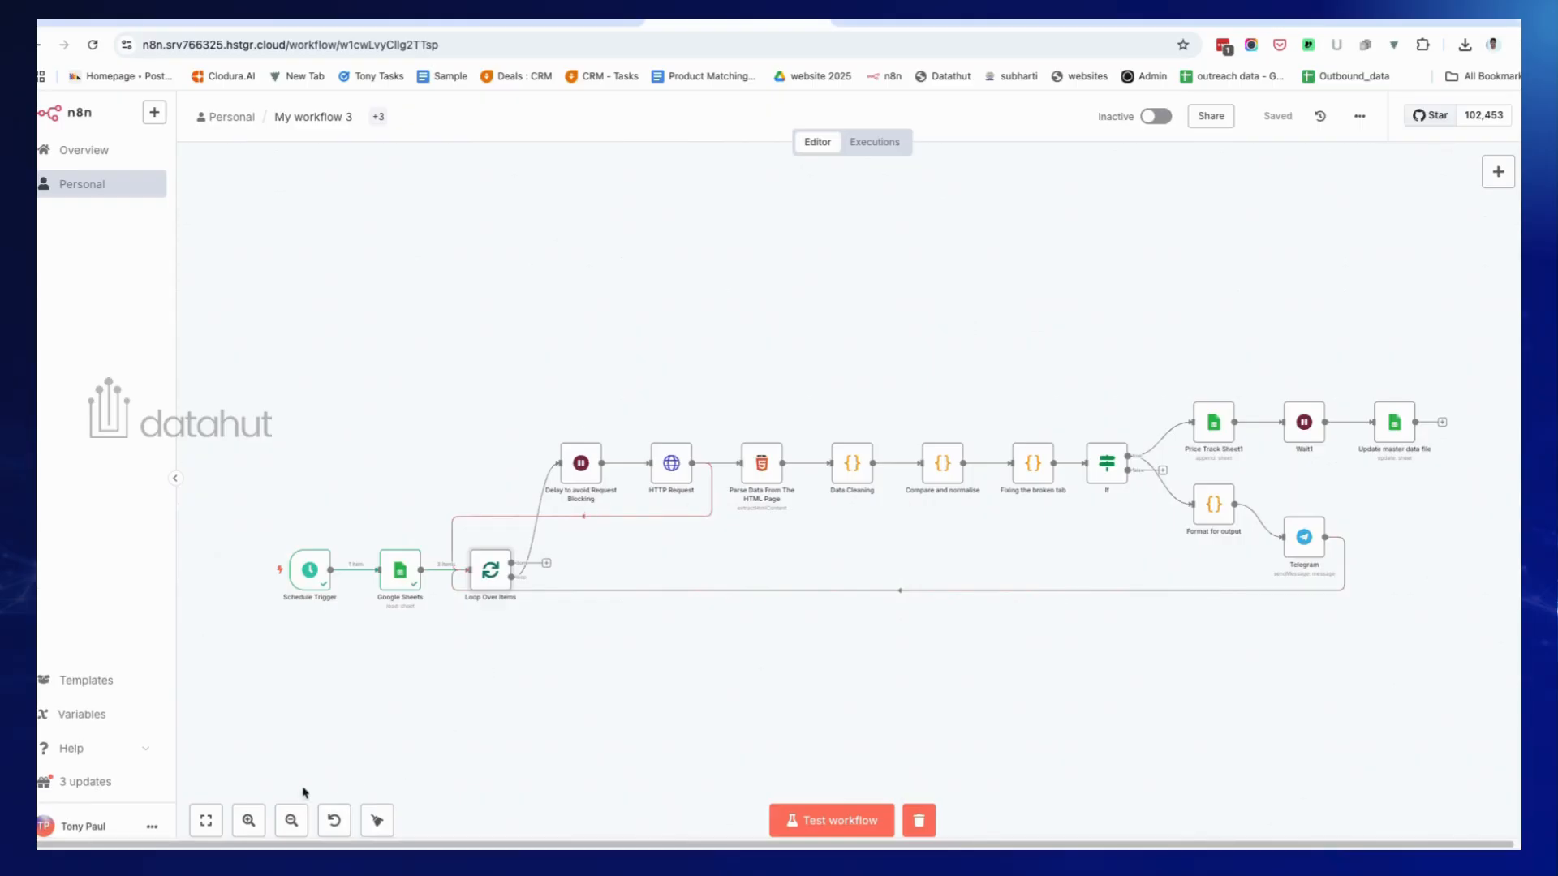
click(249, 821)
click(249, 820)
click(249, 821)
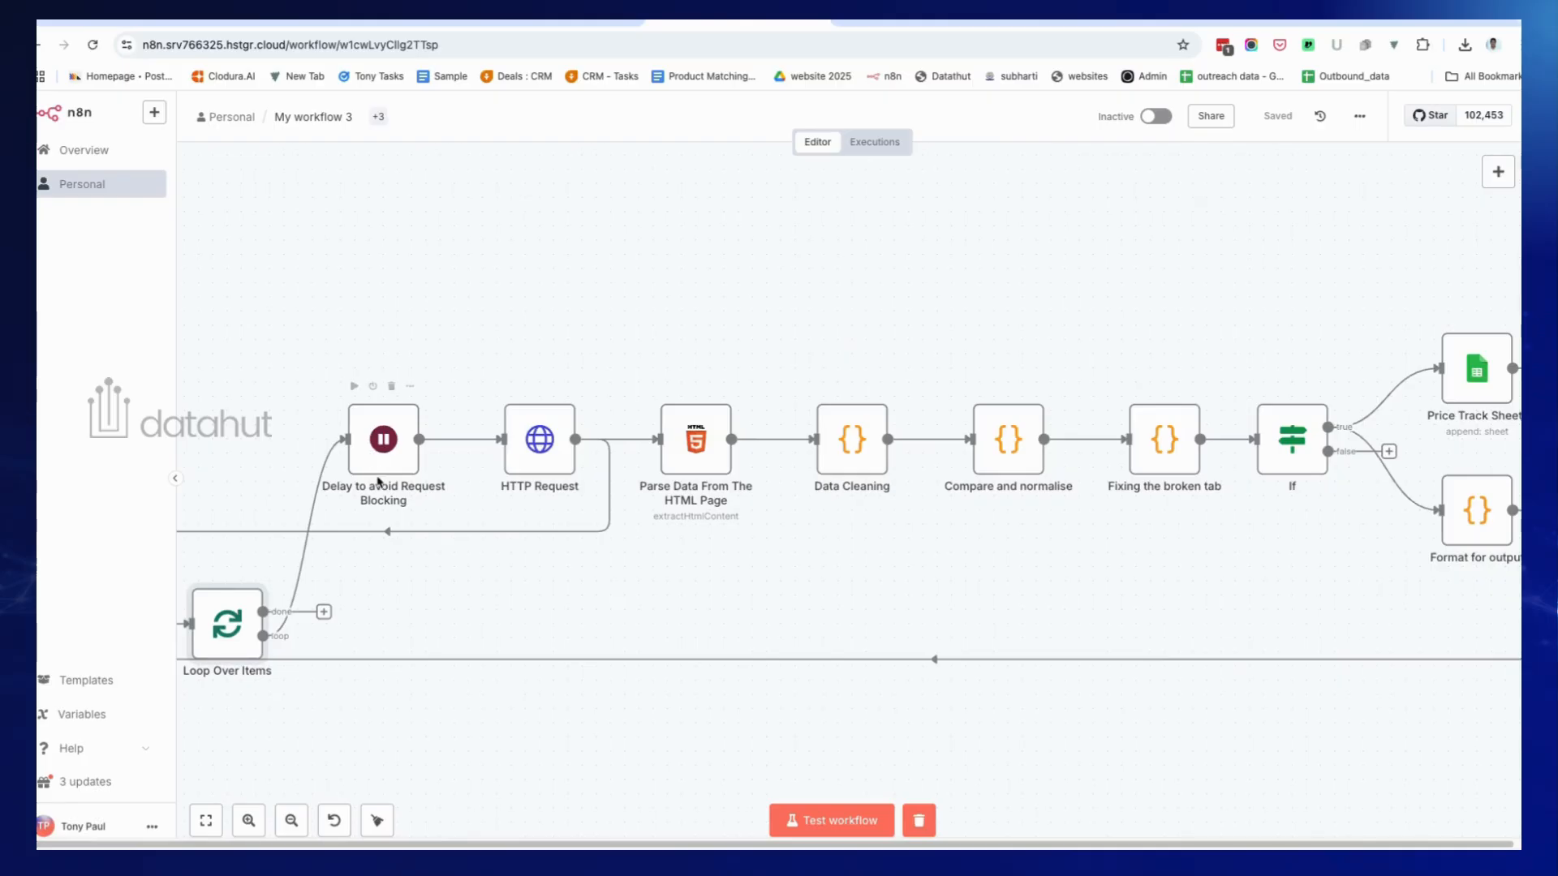
double_click(369, 459)
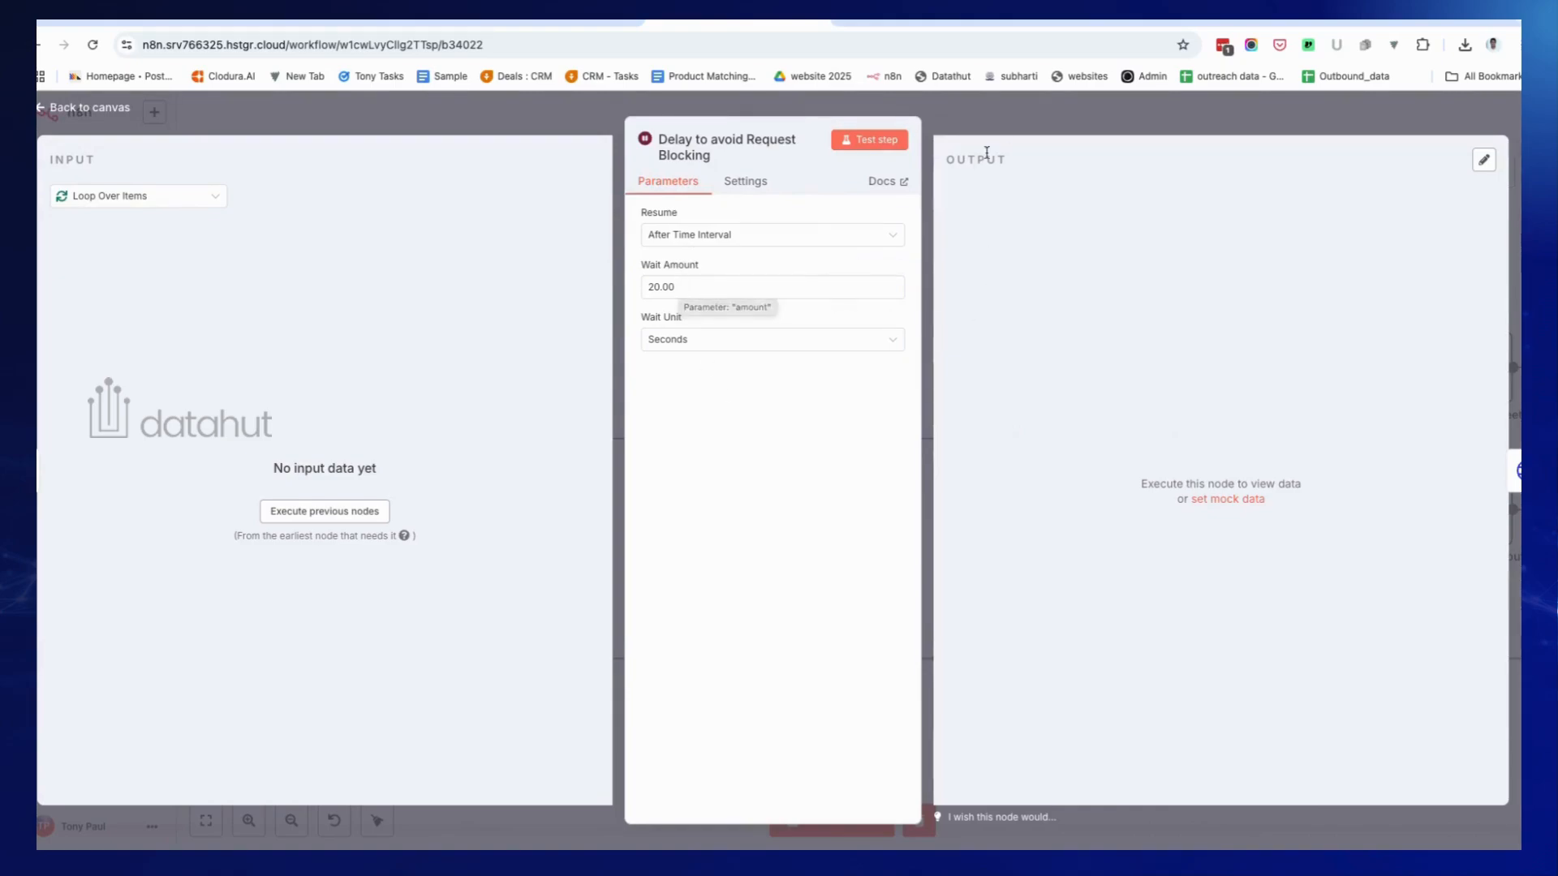
click(1016, 118)
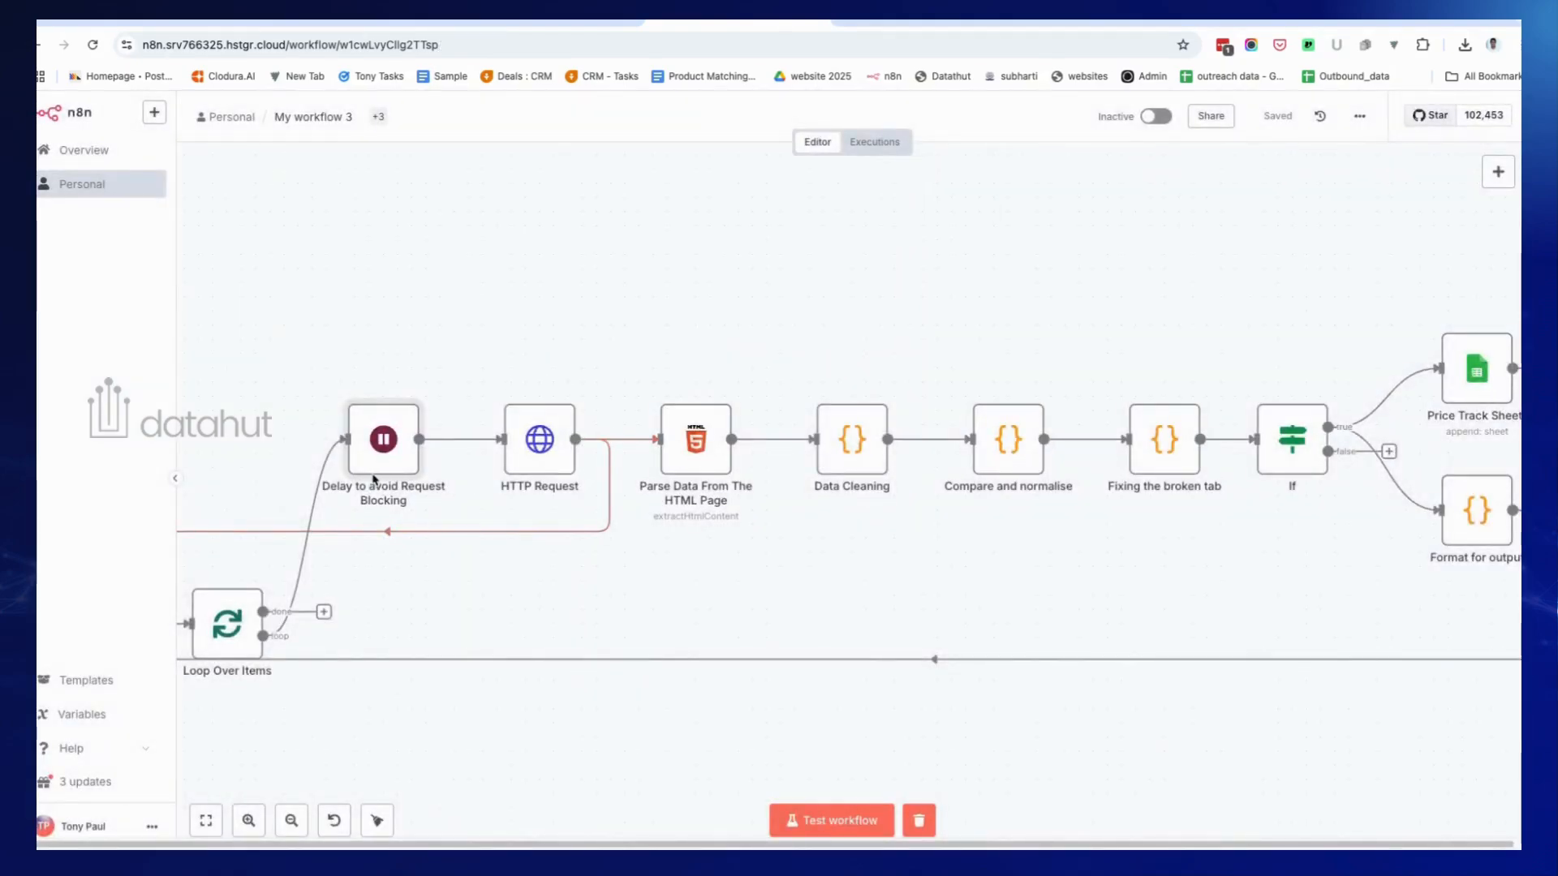
mouse_move(539, 460)
double_click(540, 460)
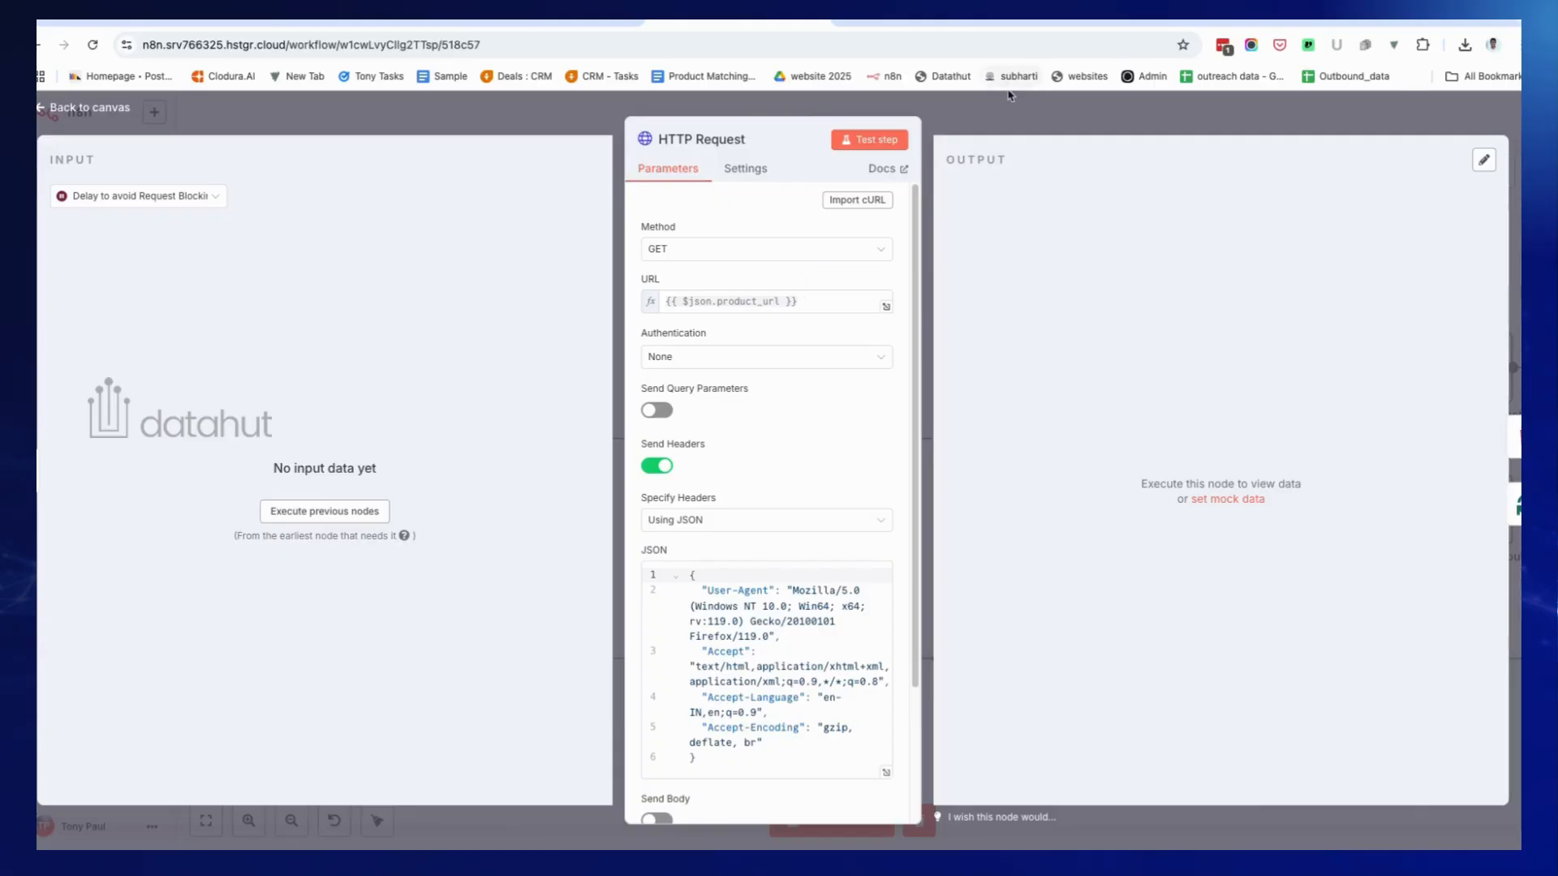
key(Escape)
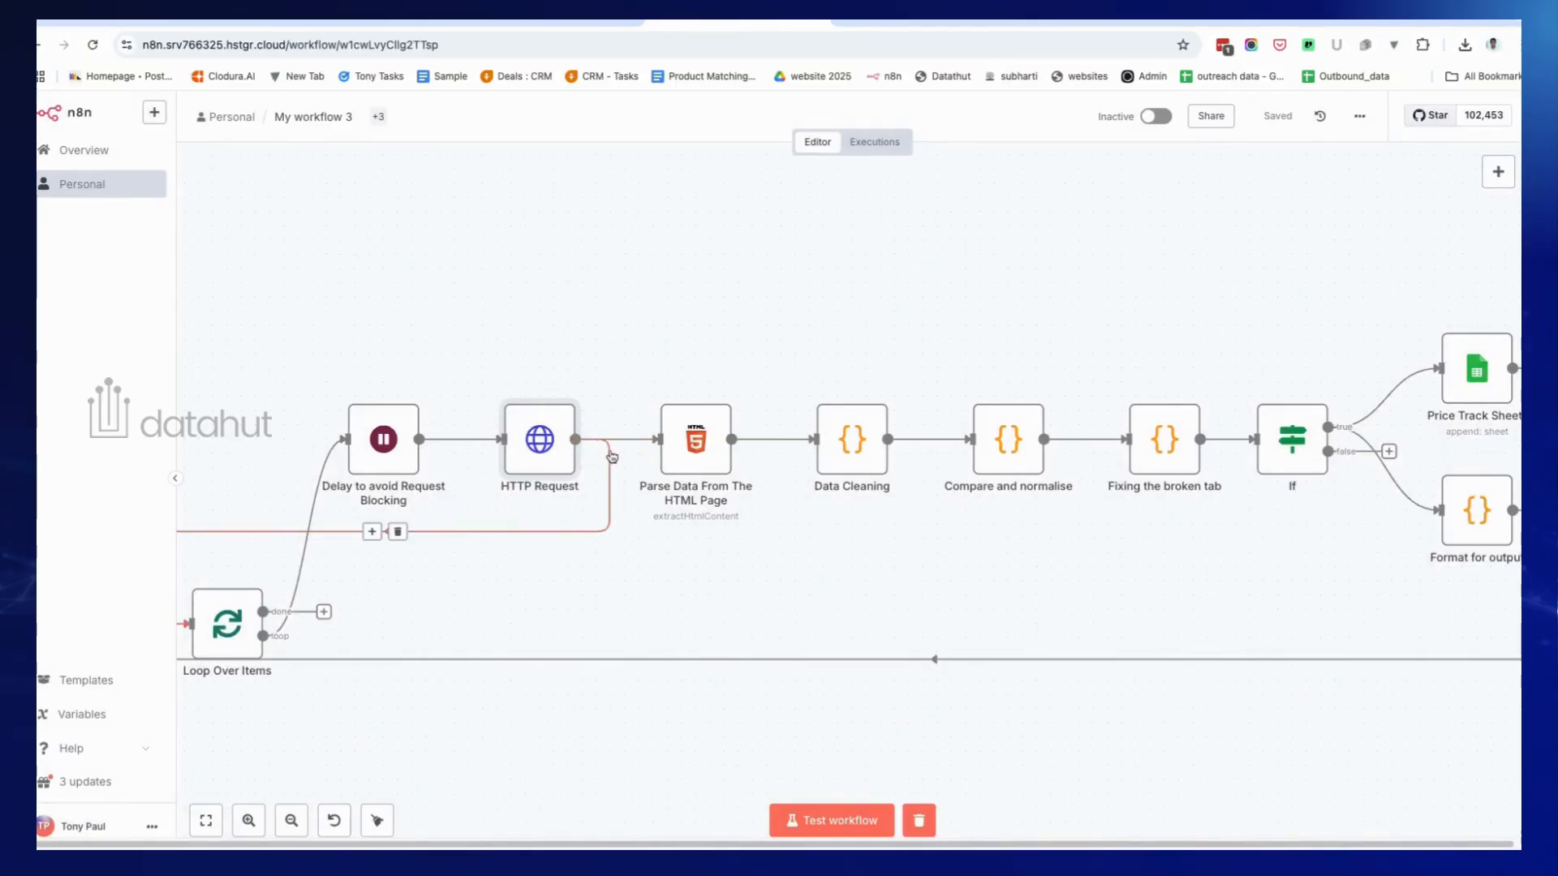
Scroll the canvas left to show the Schedule Trigger and Google Sheets nodes.
scroll(619, 512, left, 5)
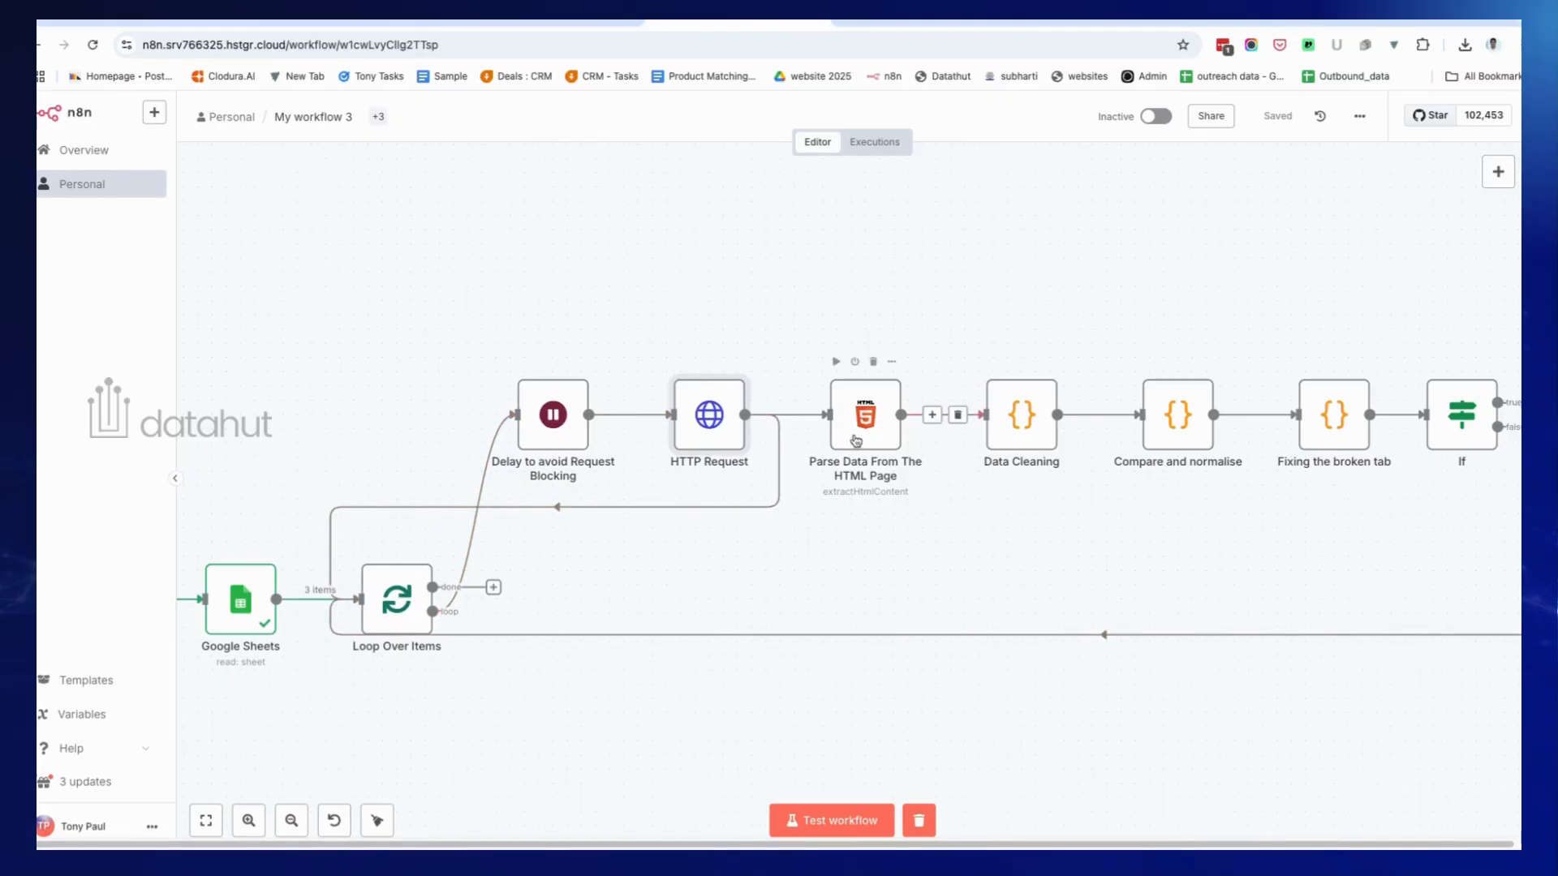
scroll(537, 595, left, 5)
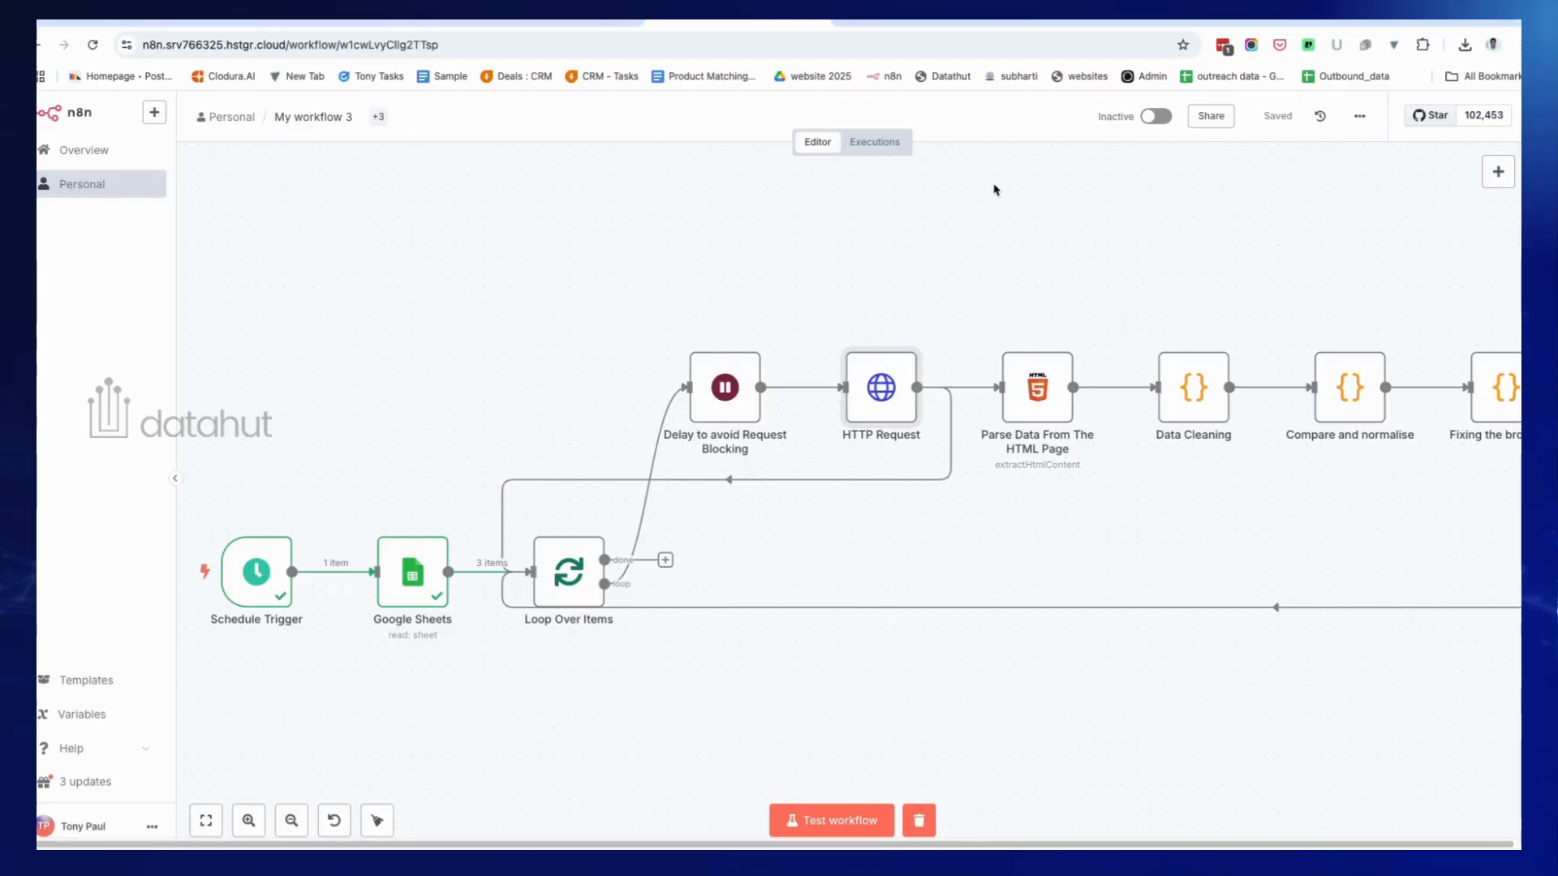
While the workflow runs, review the HTTP Request output HTML for the Medium Roast Coffee page.
click(925, 23)
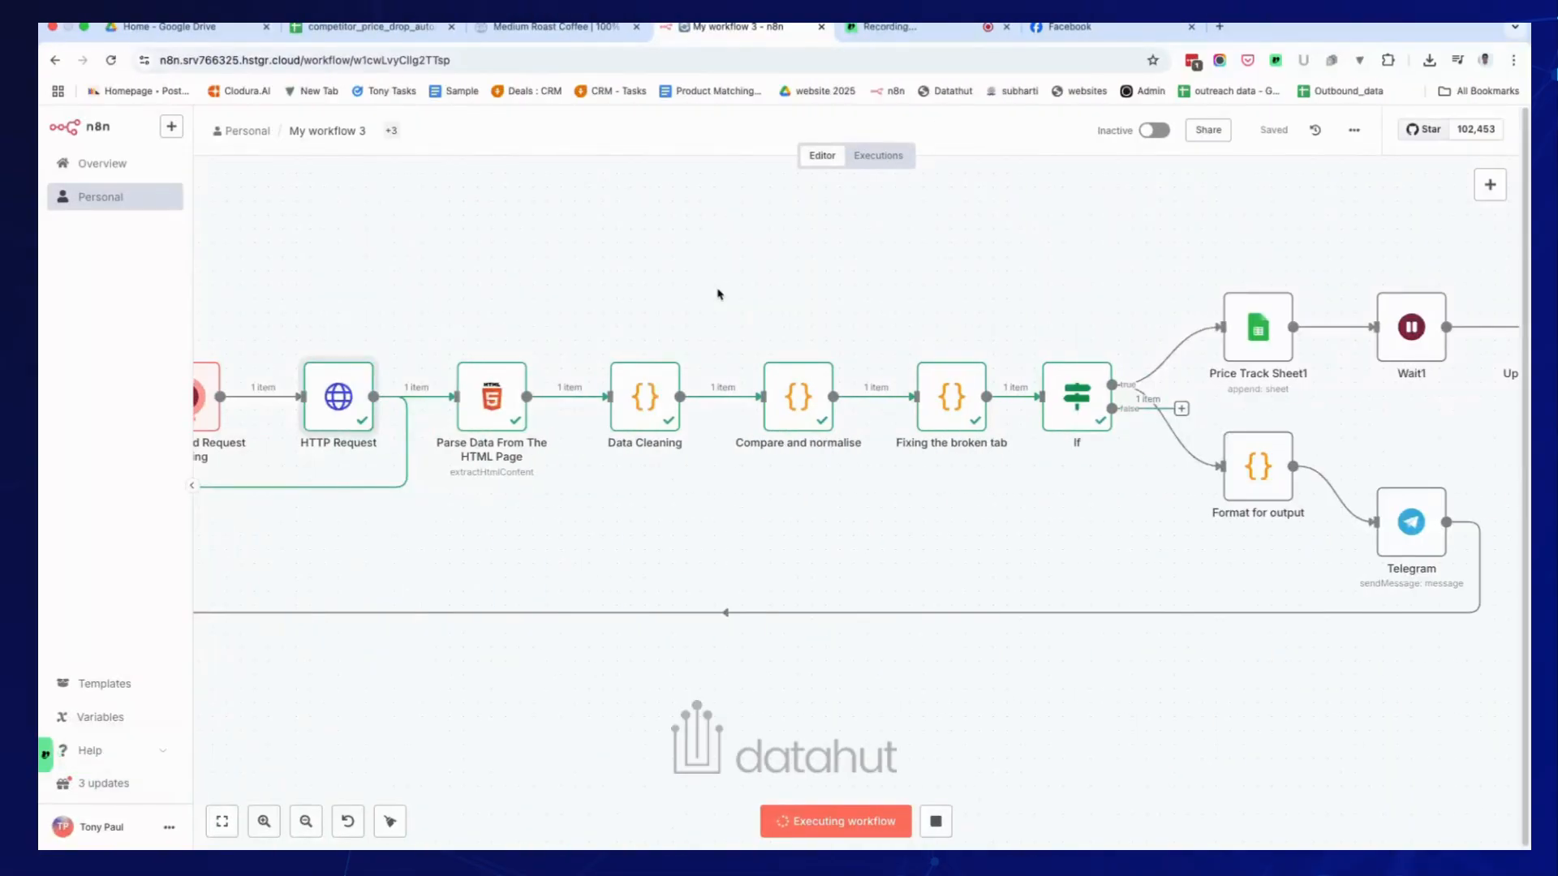
double_click(329, 411)
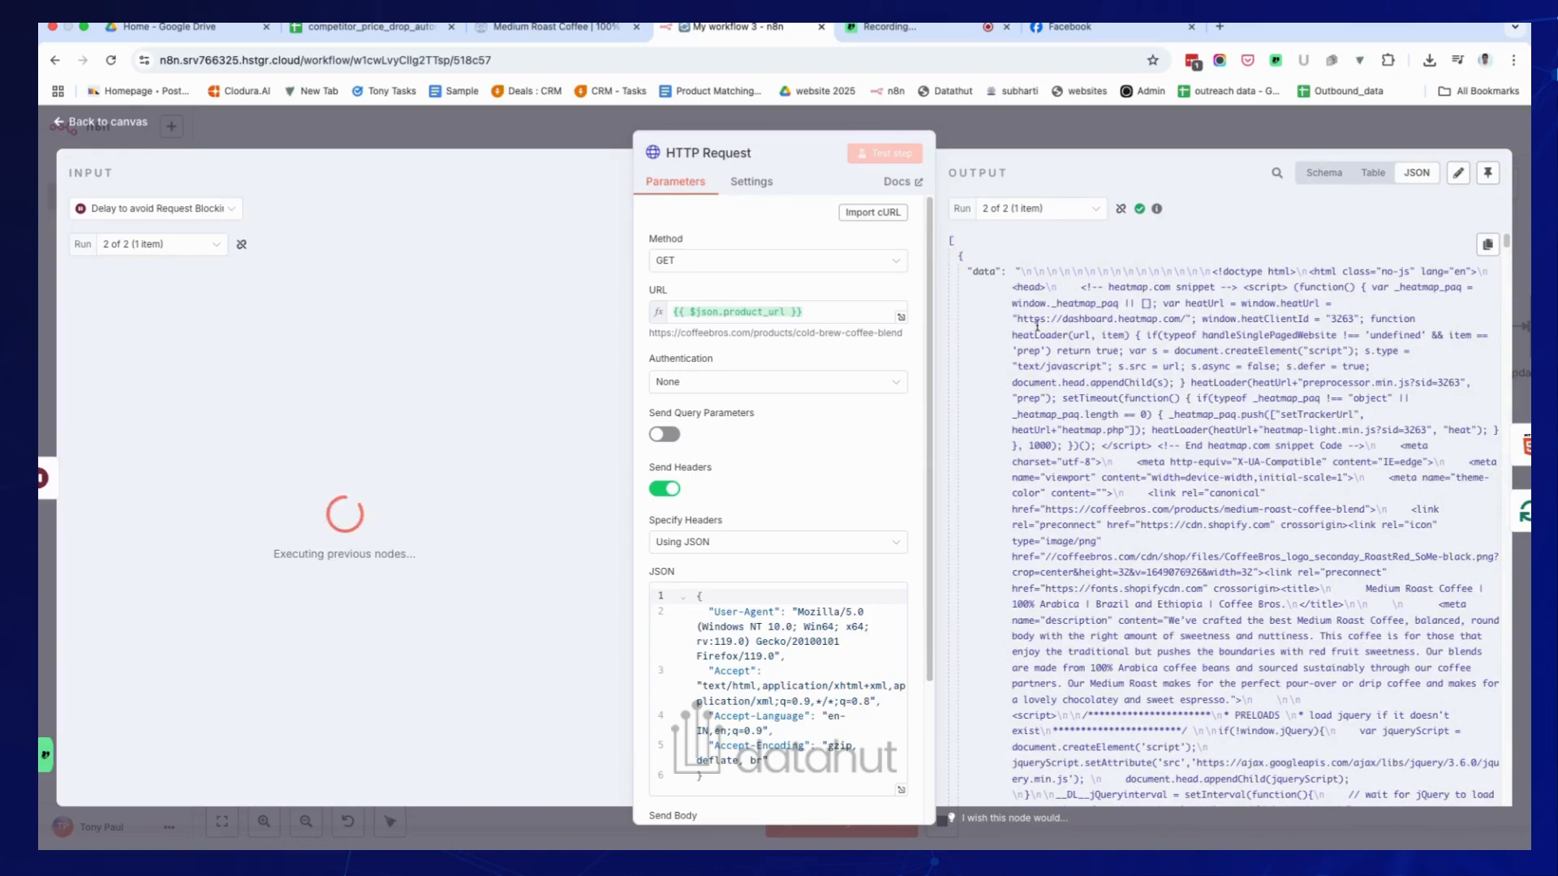
scroll(1105, 312, down, 3)
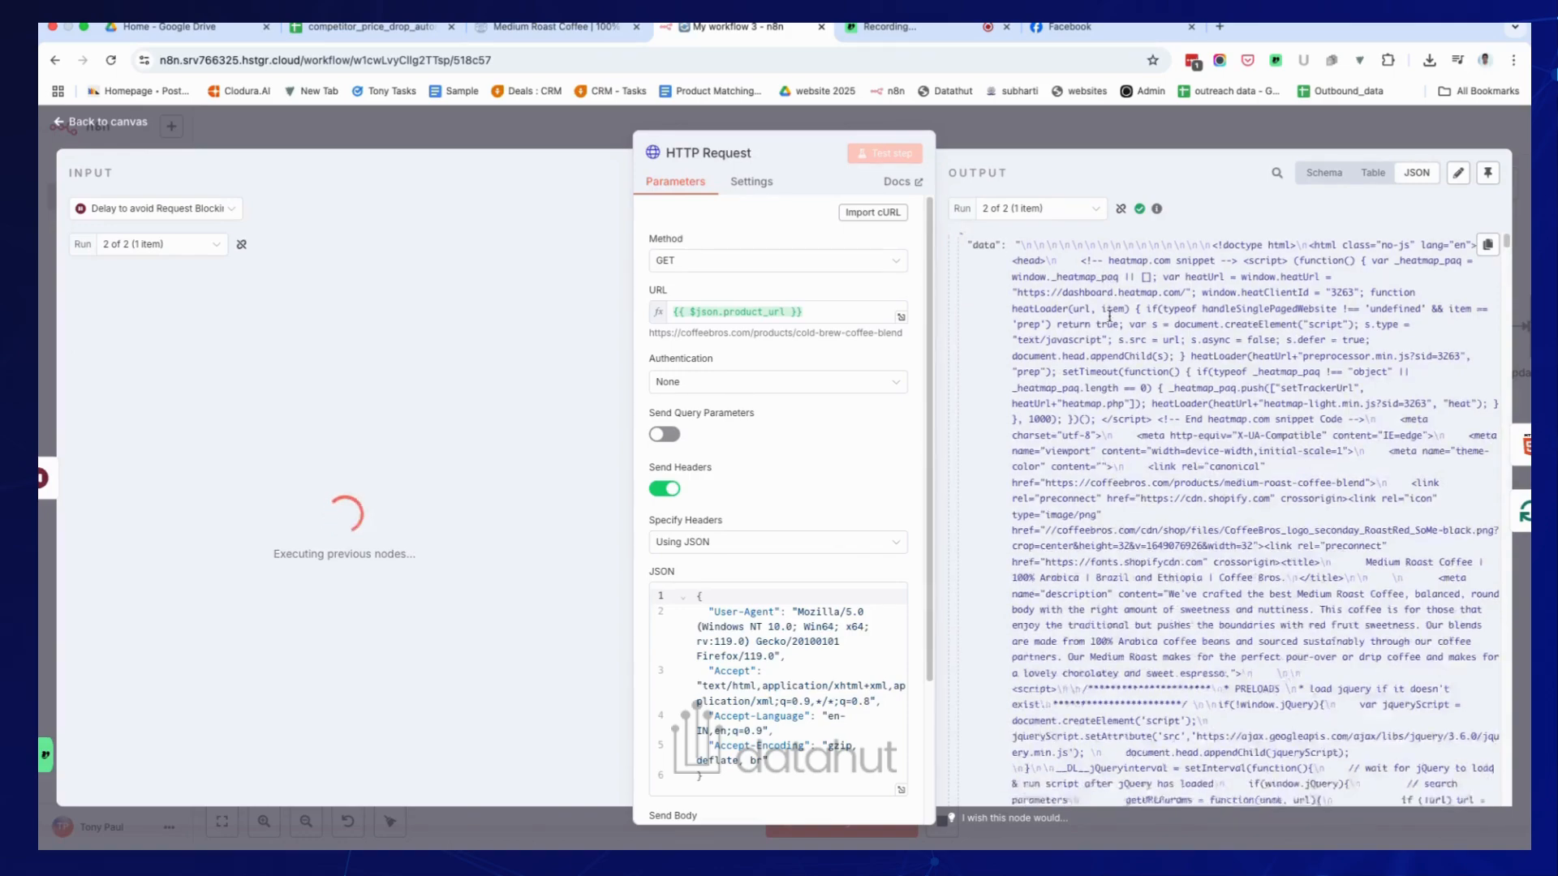
scroll(1109, 322, down, 10)
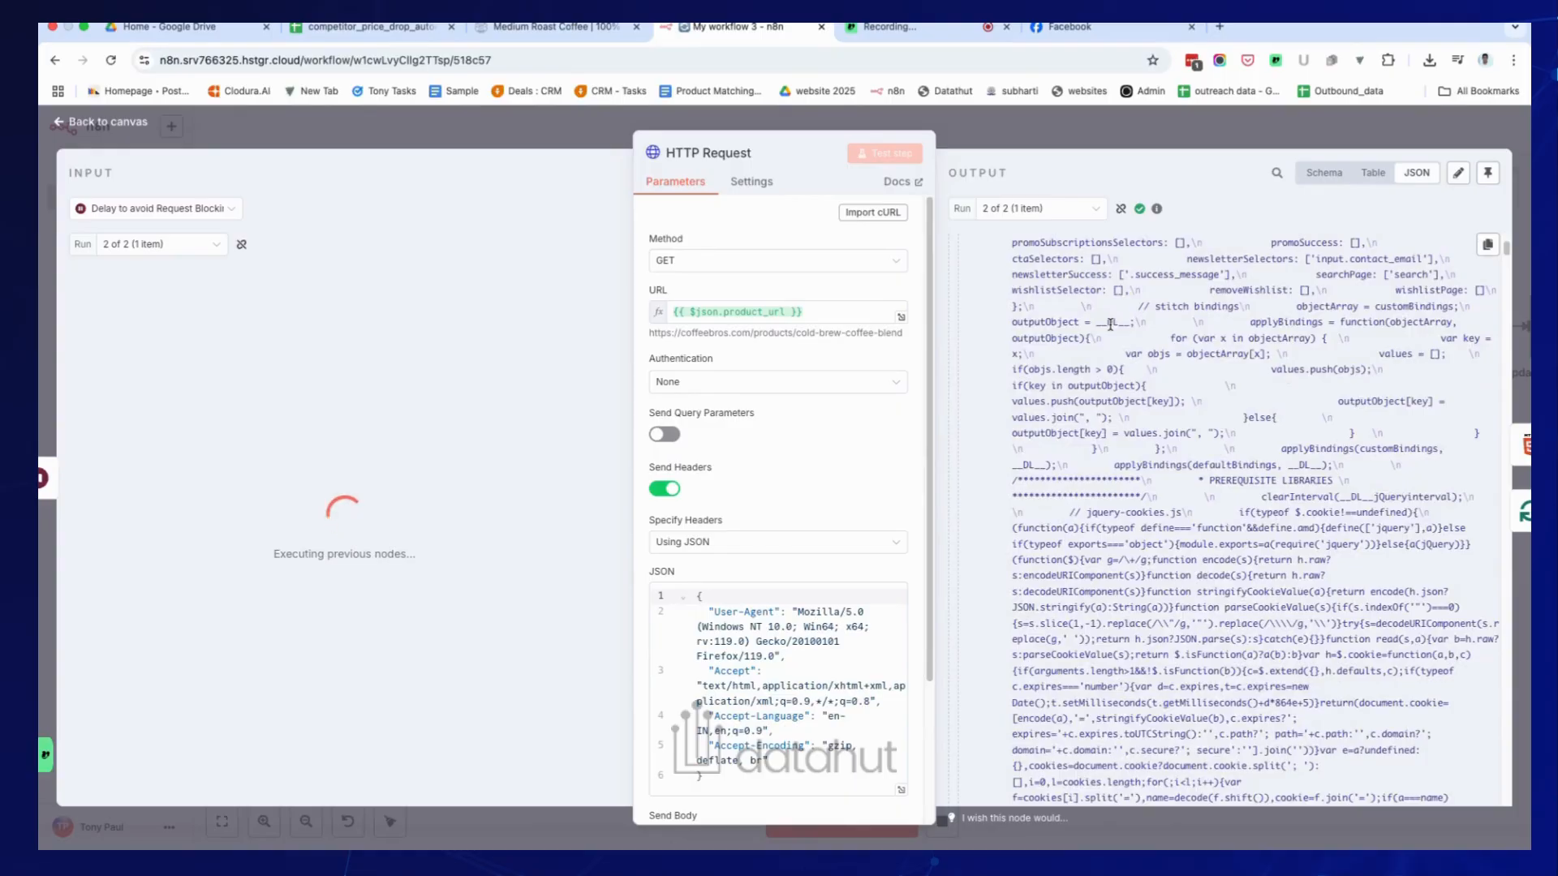
scroll(1078, 418, down, 3)
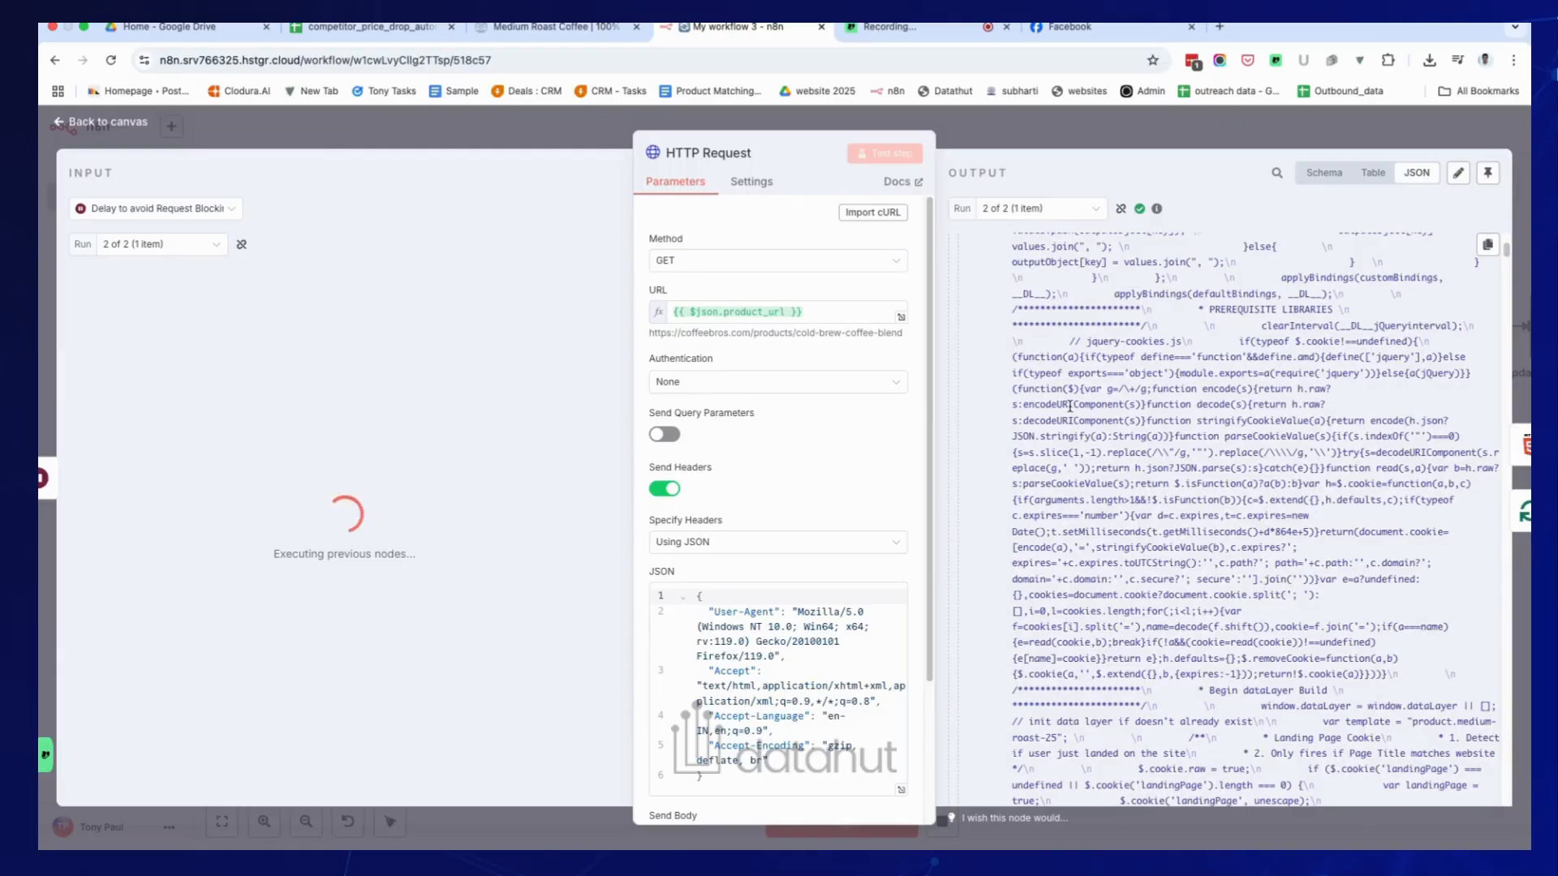
scroll(1066, 417, down, 10)
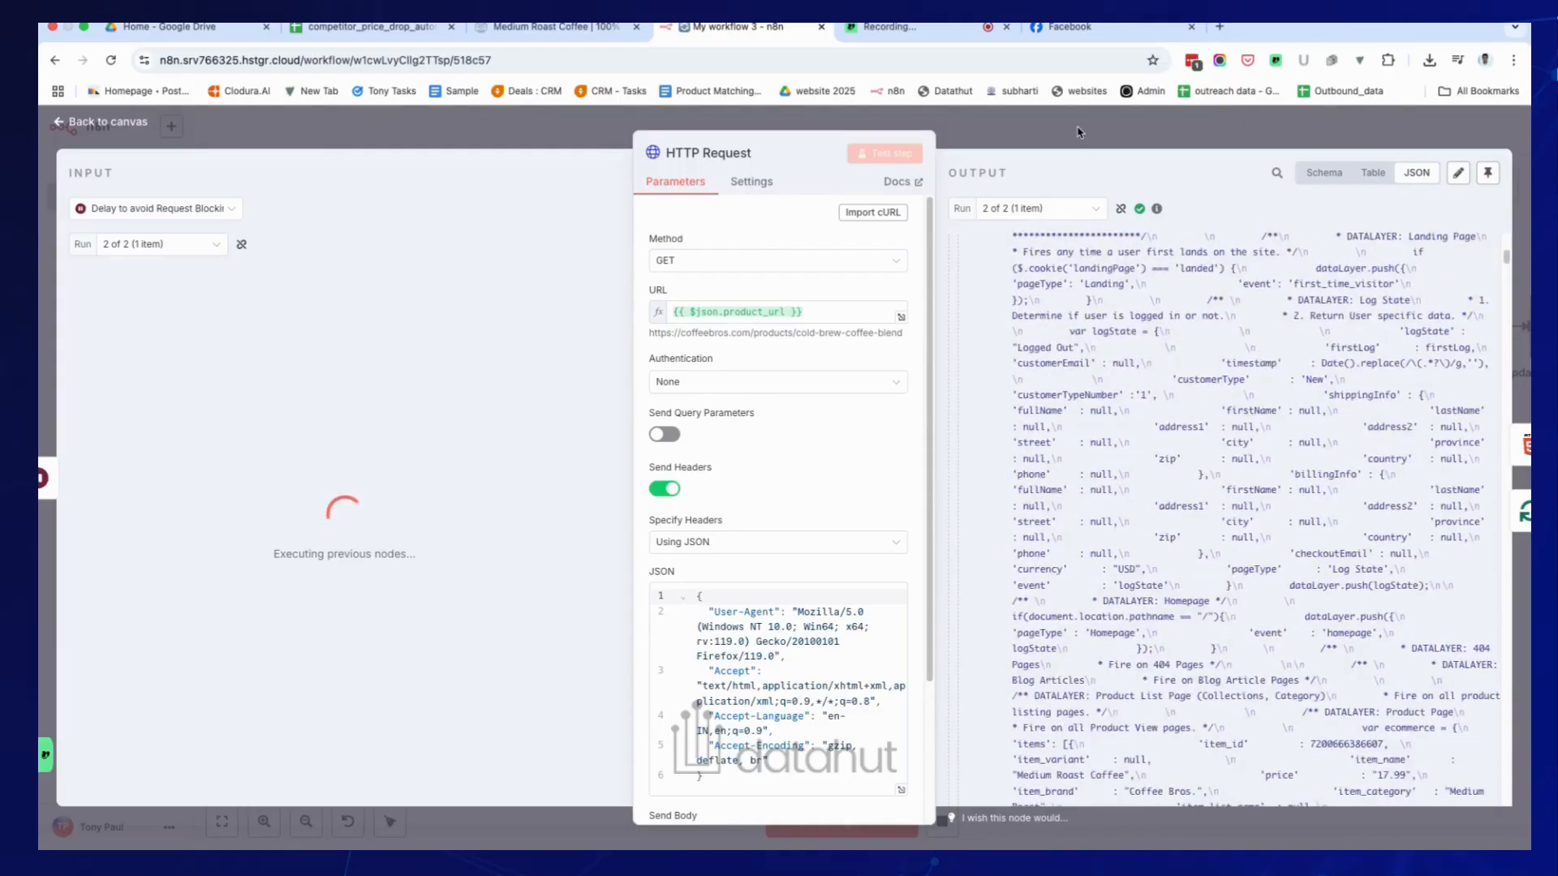
click(1079, 131)
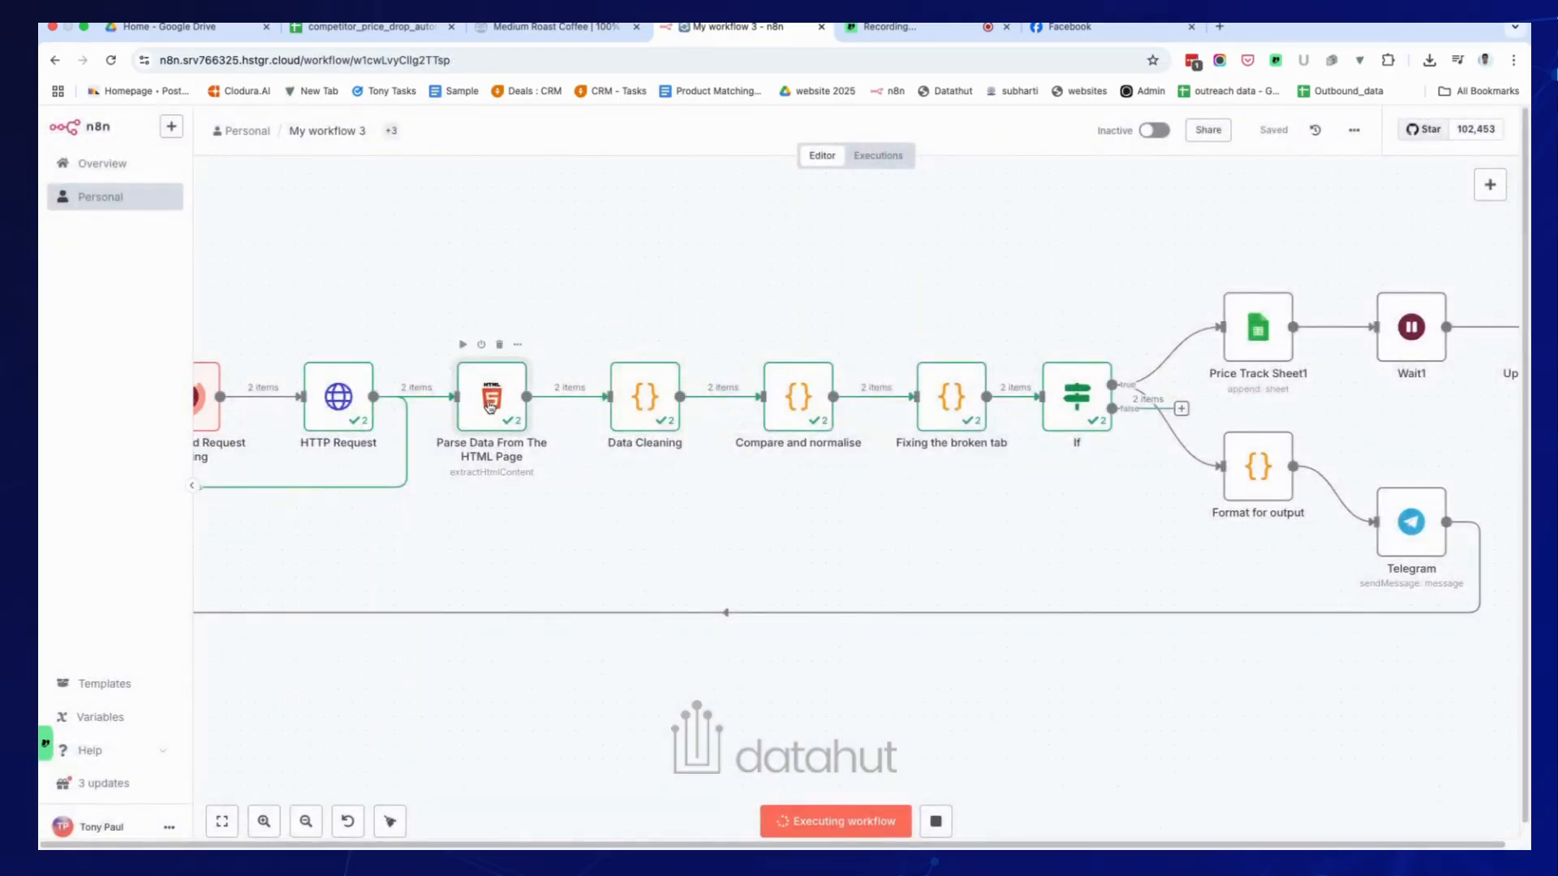
Open the Parse Data From The HTML Page node to view its current_price of $9.79.
double_click(491, 398)
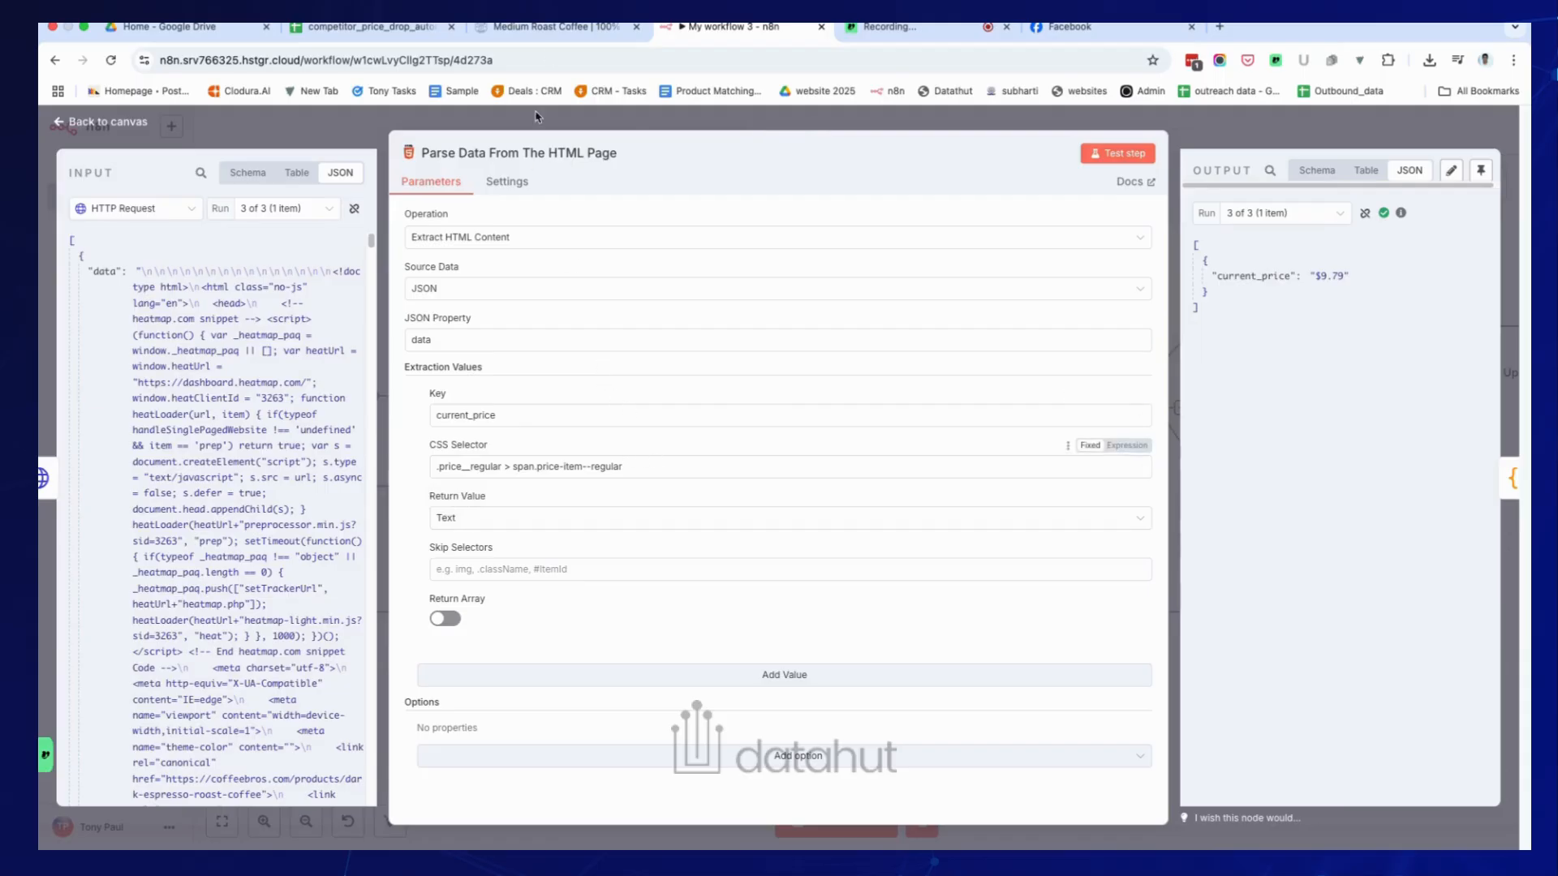
Inspect the $17.99 price element on the Medium Roast Coffee product page in DevTools.
click(551, 33)
triple_click(801, 390)
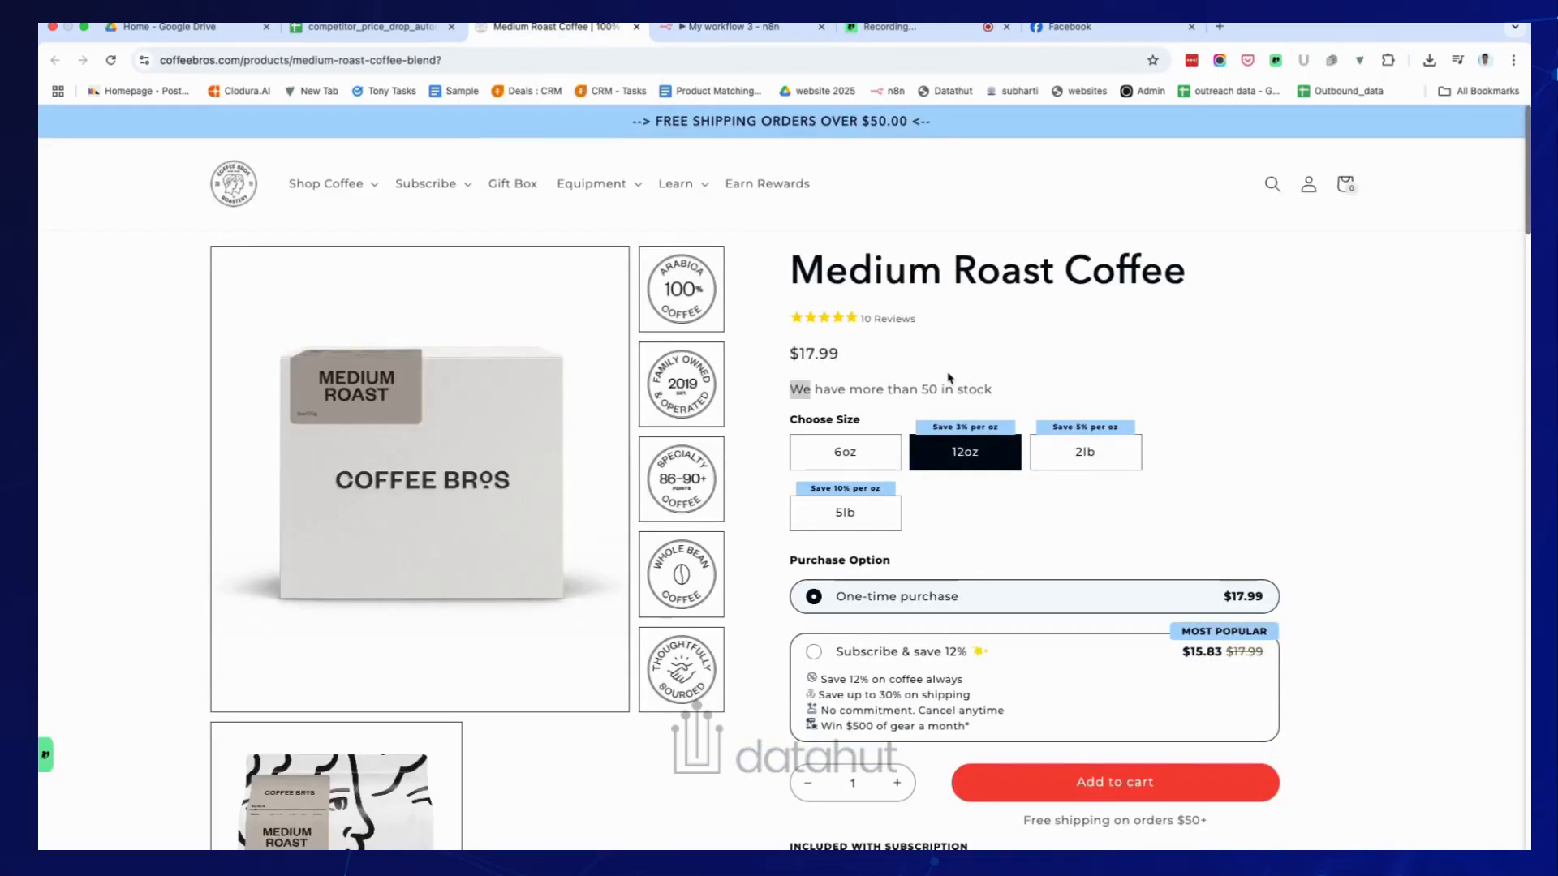
triple_click(800, 349)
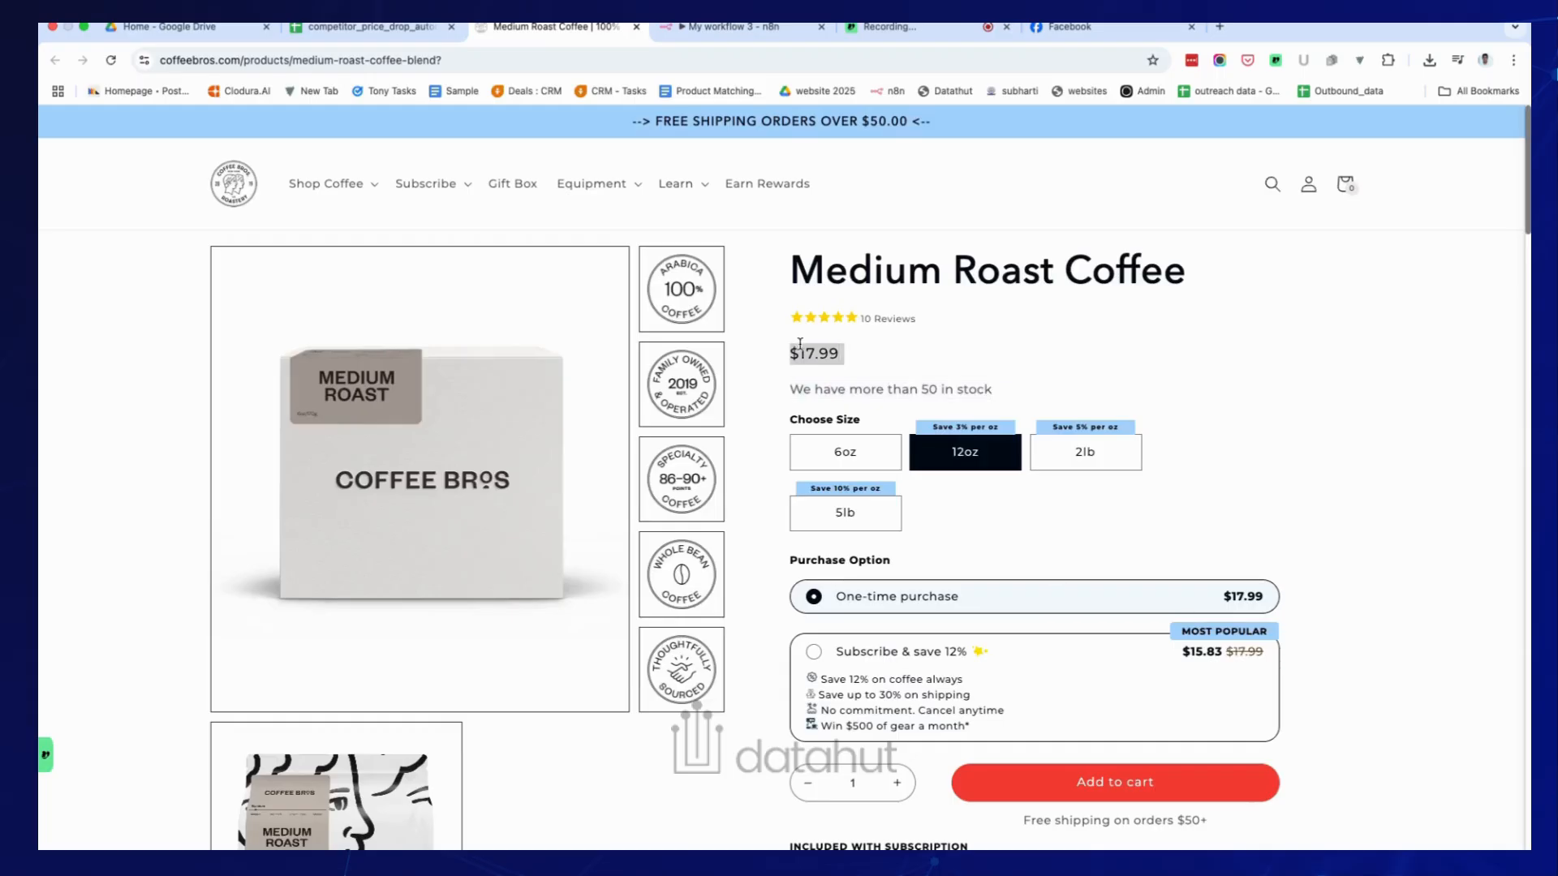
right_click(799, 343)
mouse_move(850, 576)
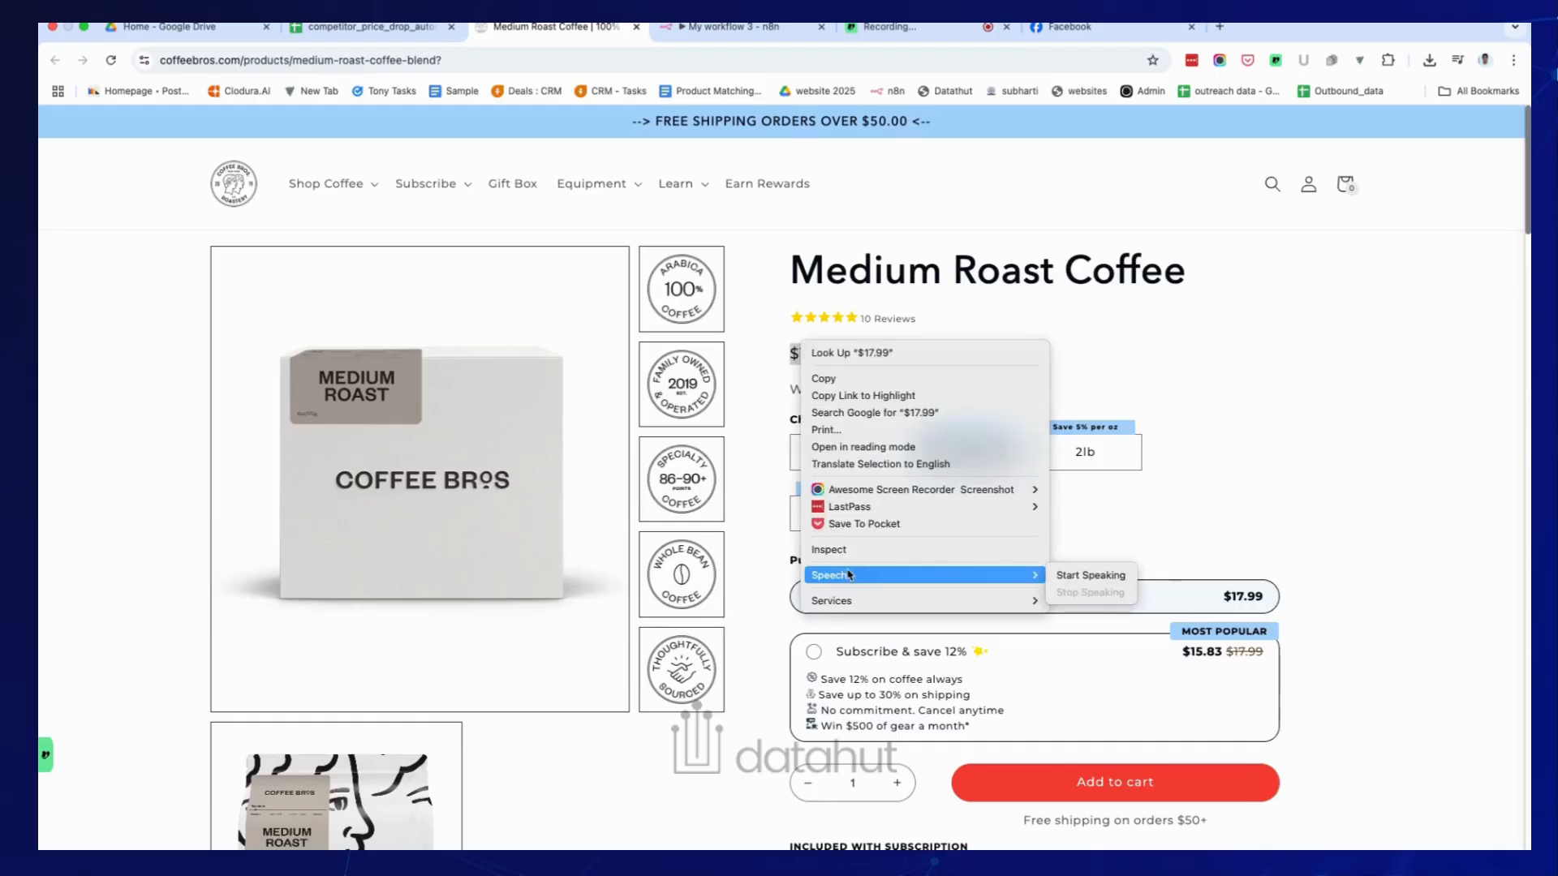
click(836, 549)
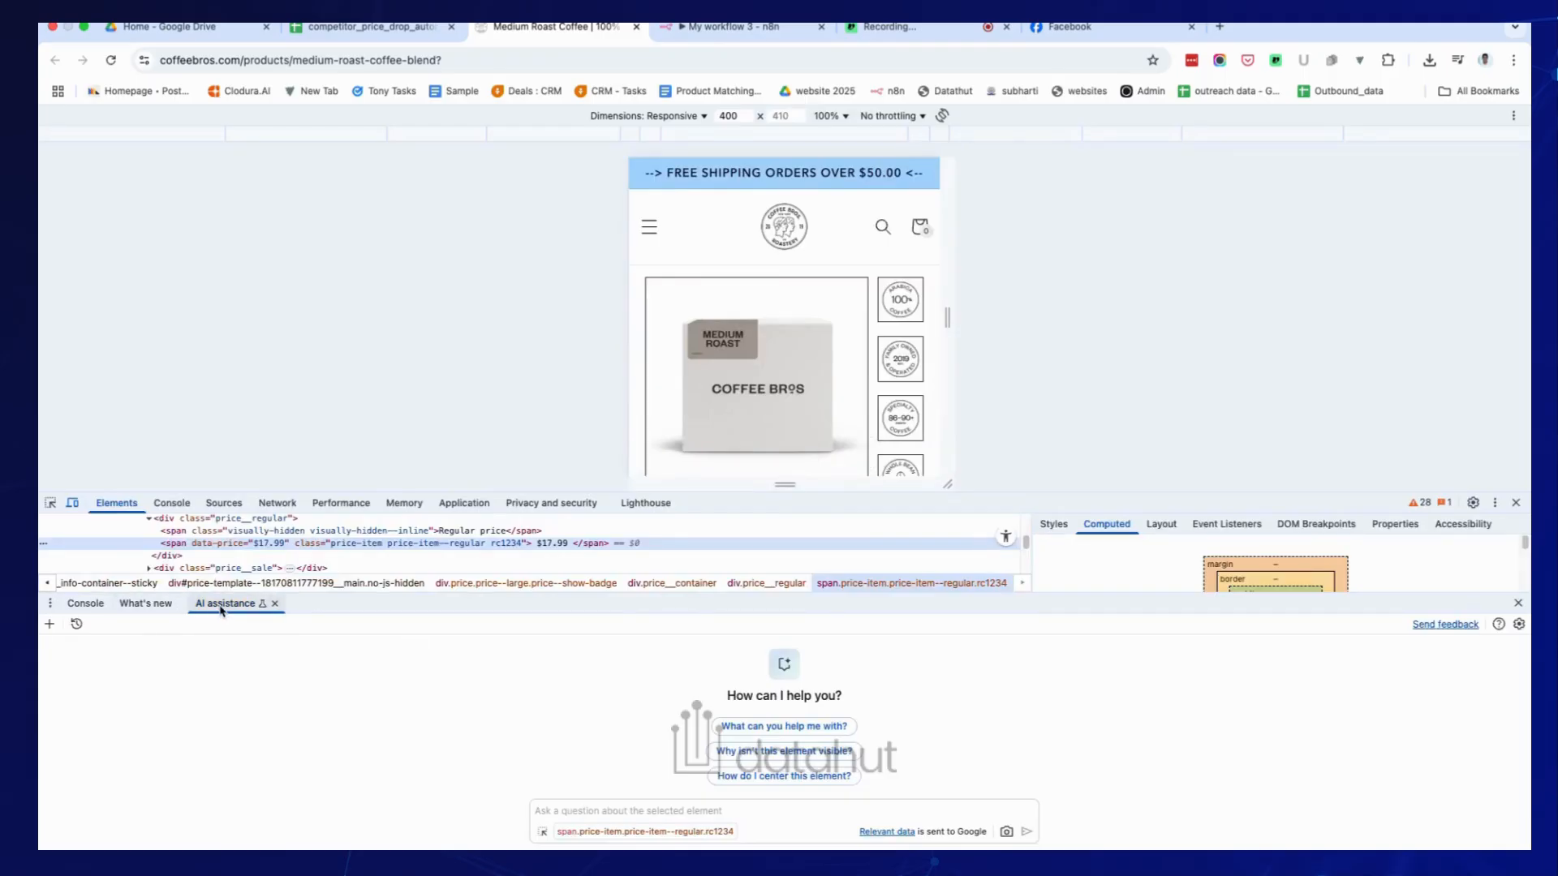
Ask DevTools AI assistance for the price CSS selector, getting span.price-item.price-item--regular.rc1234.
click(581, 801)
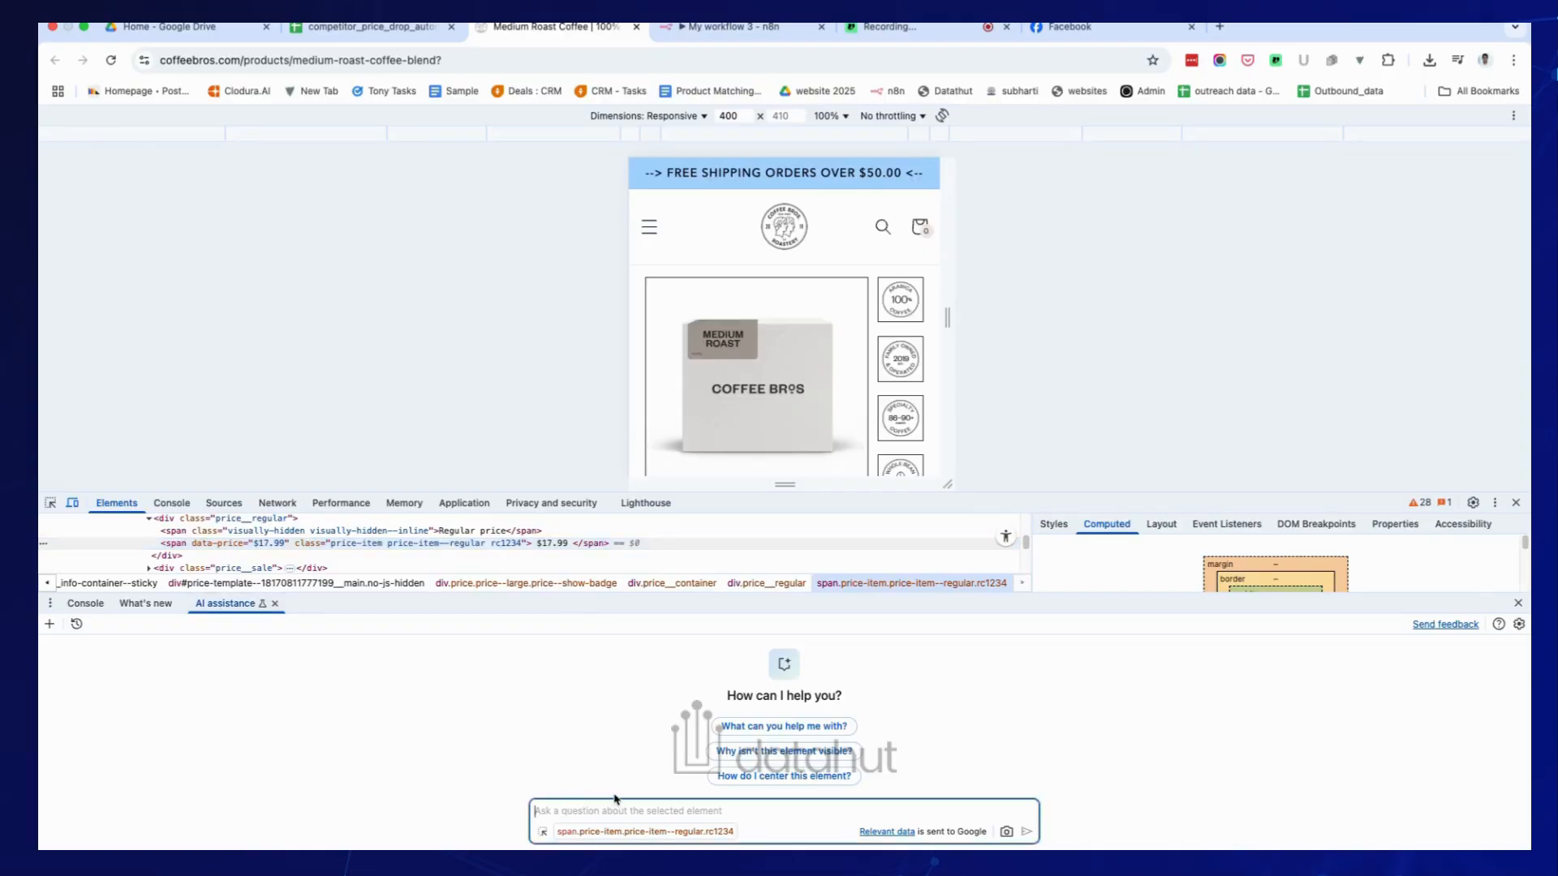
text(g)
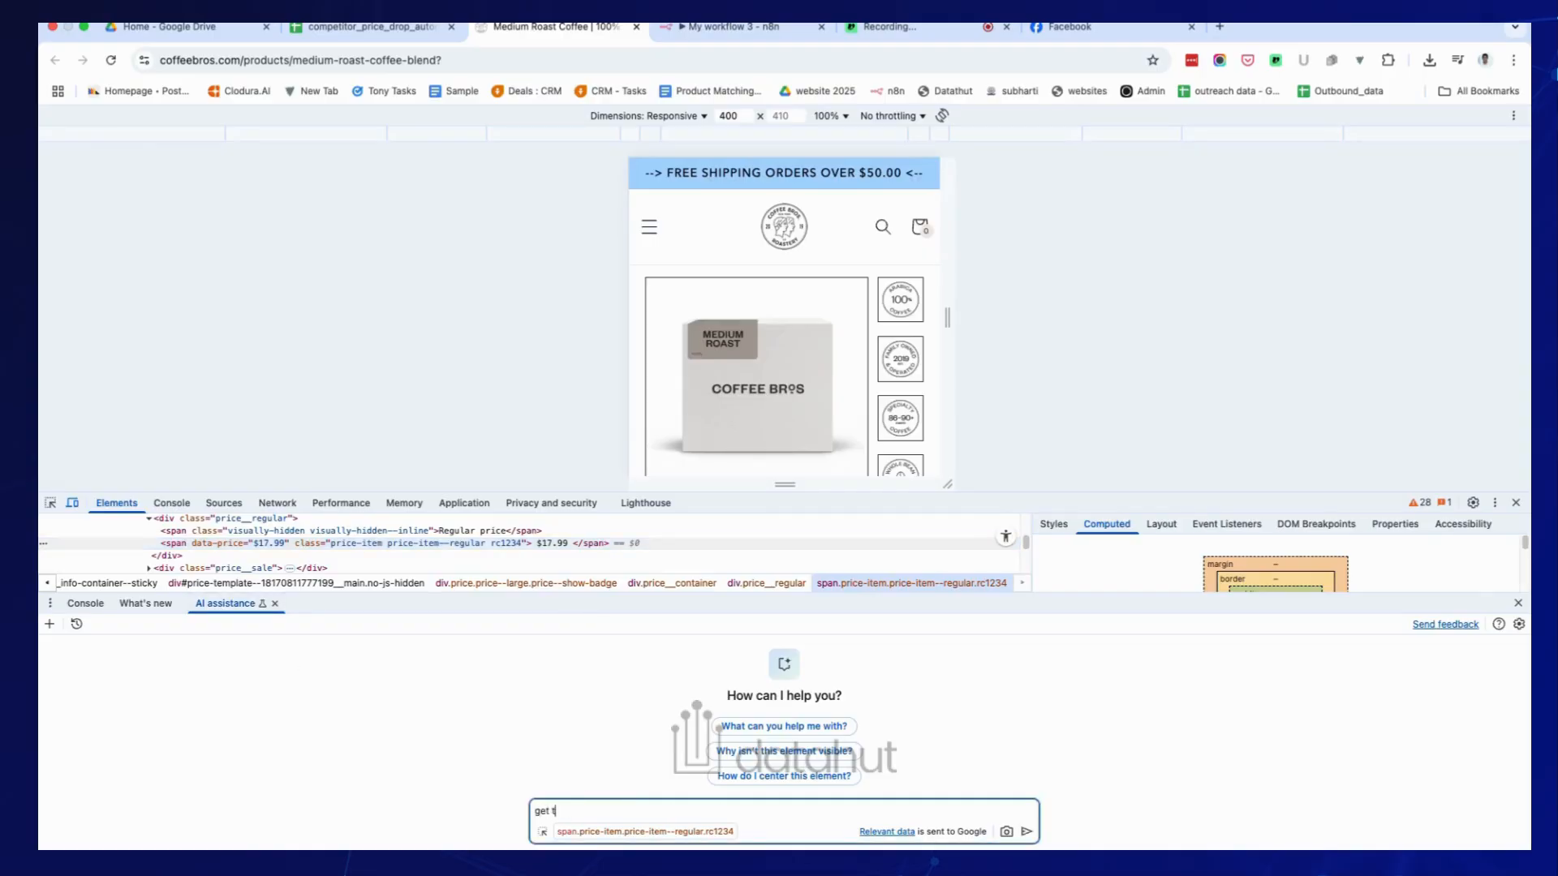
text(et t)
key(BackSpace)
text(me the css selector to extract pricing, whichn)
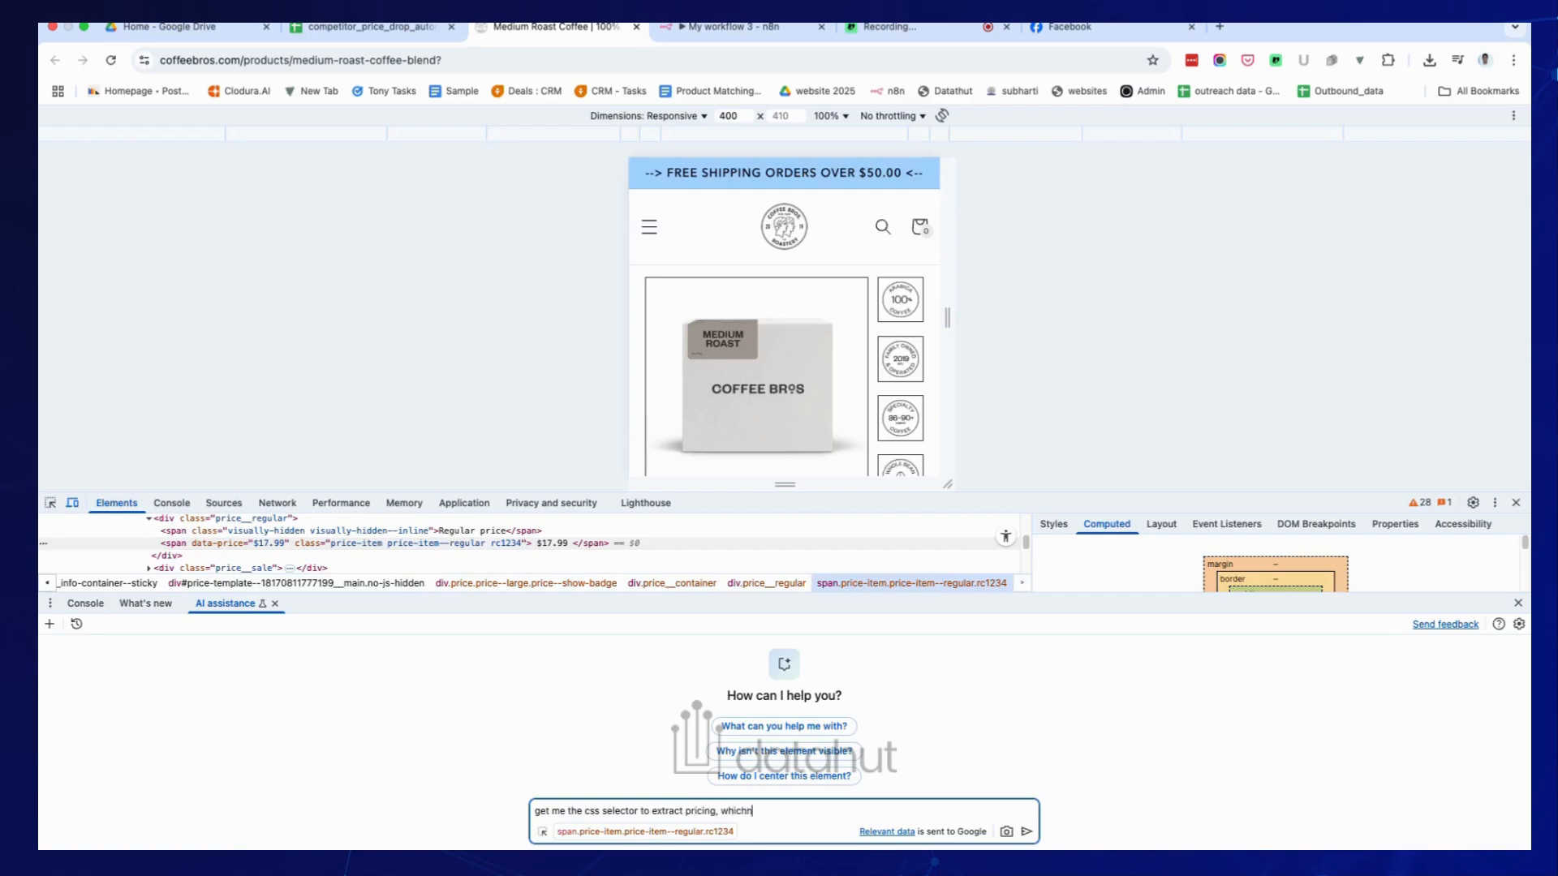
text( is Step 2 )
text(99)
key(Return)
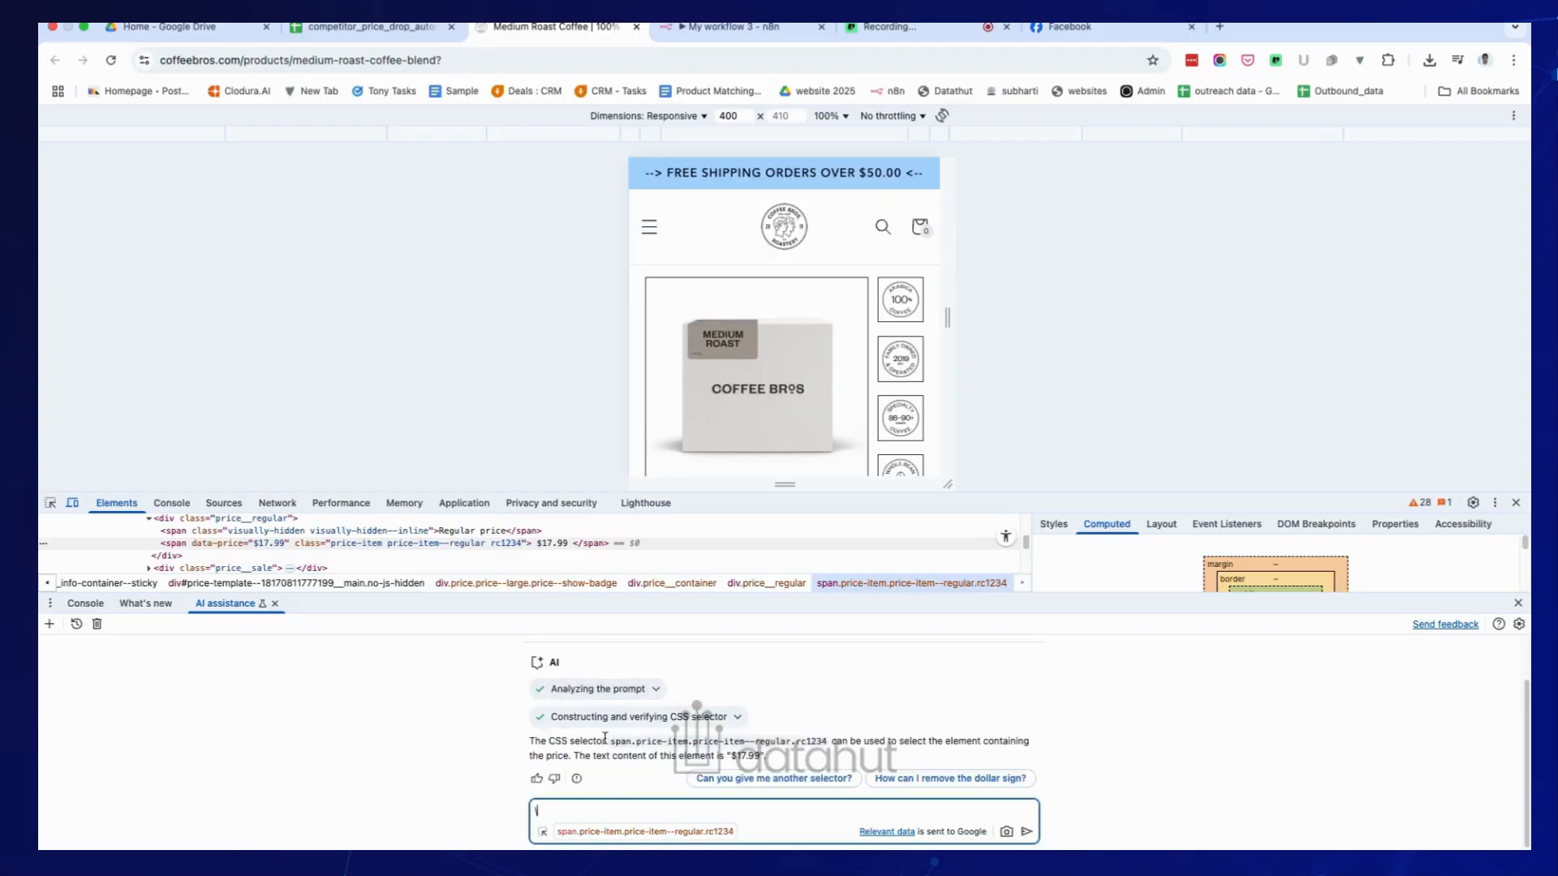
drag(826, 740, 608, 740)
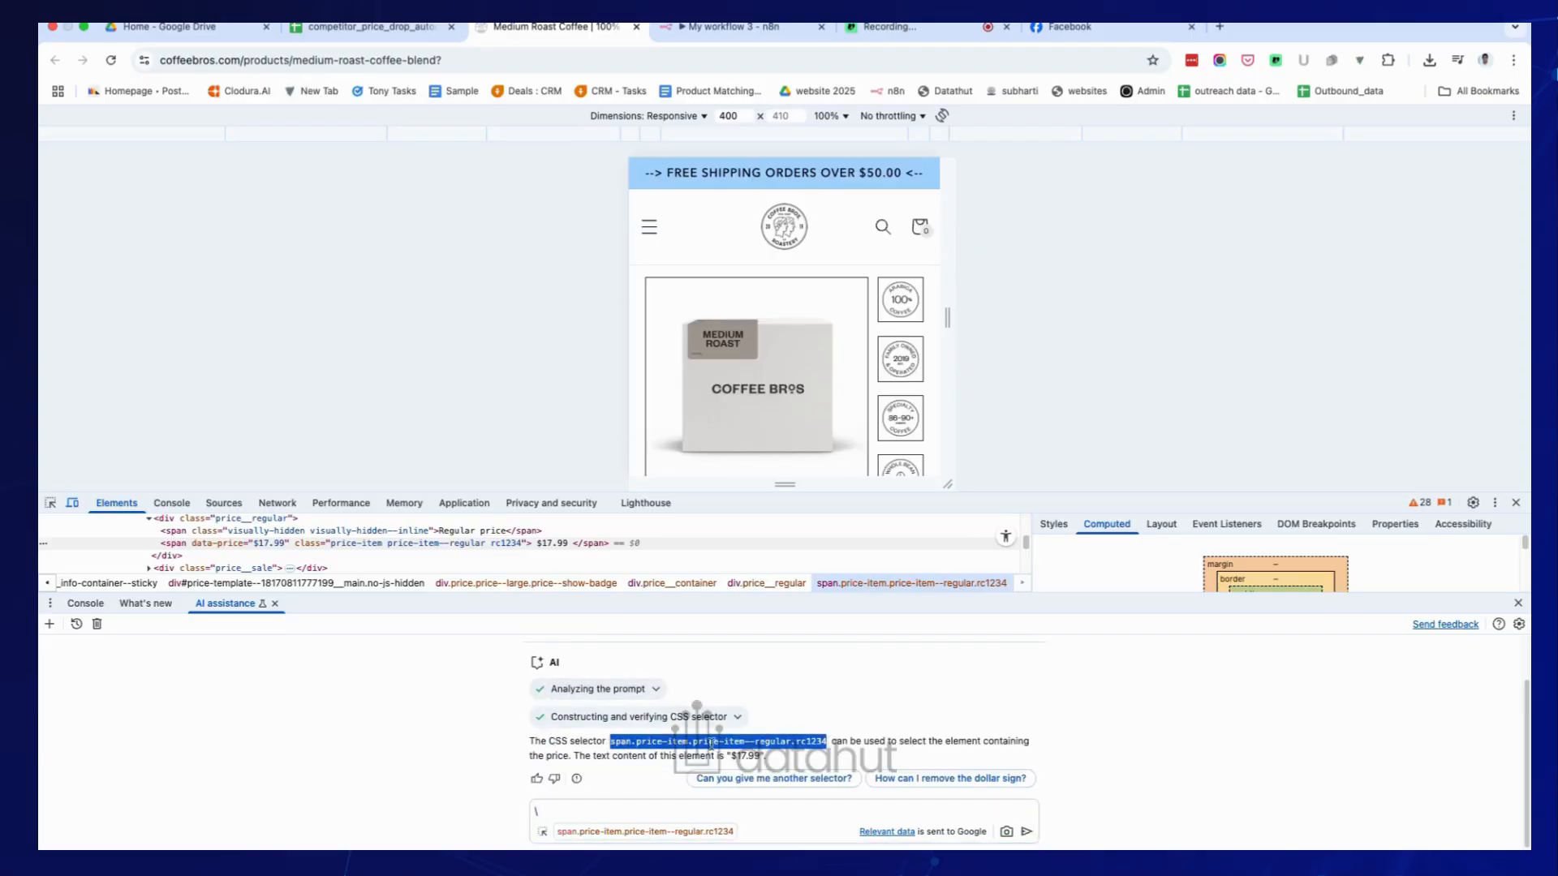
click(838, 734)
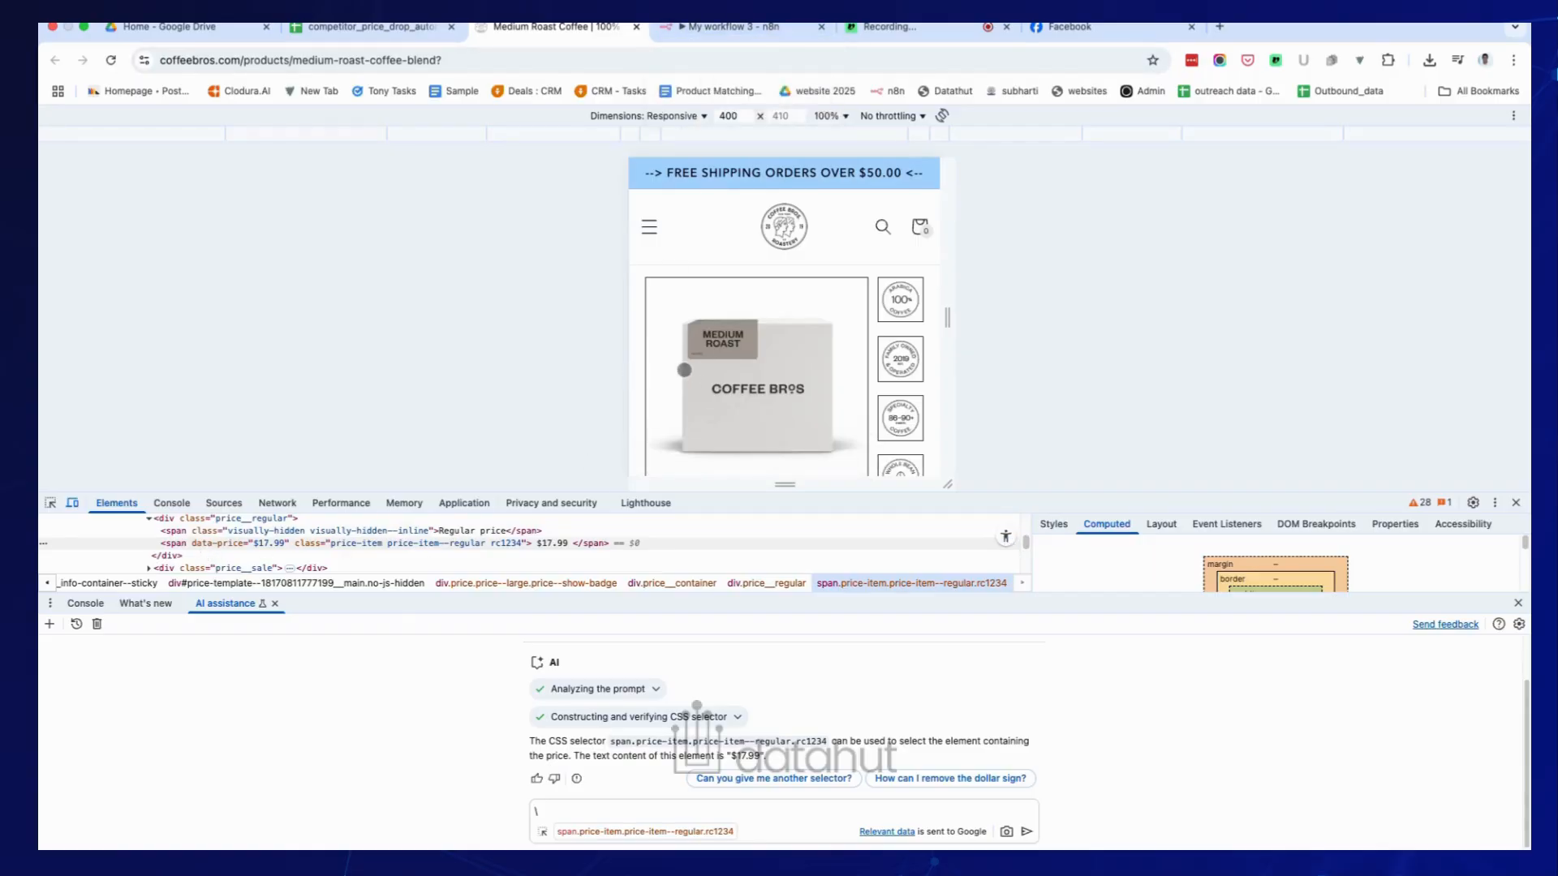
Close DevTools and leave the Parse Data node for the canvas showing 3 processed items.
click(1516, 504)
click(730, 26)
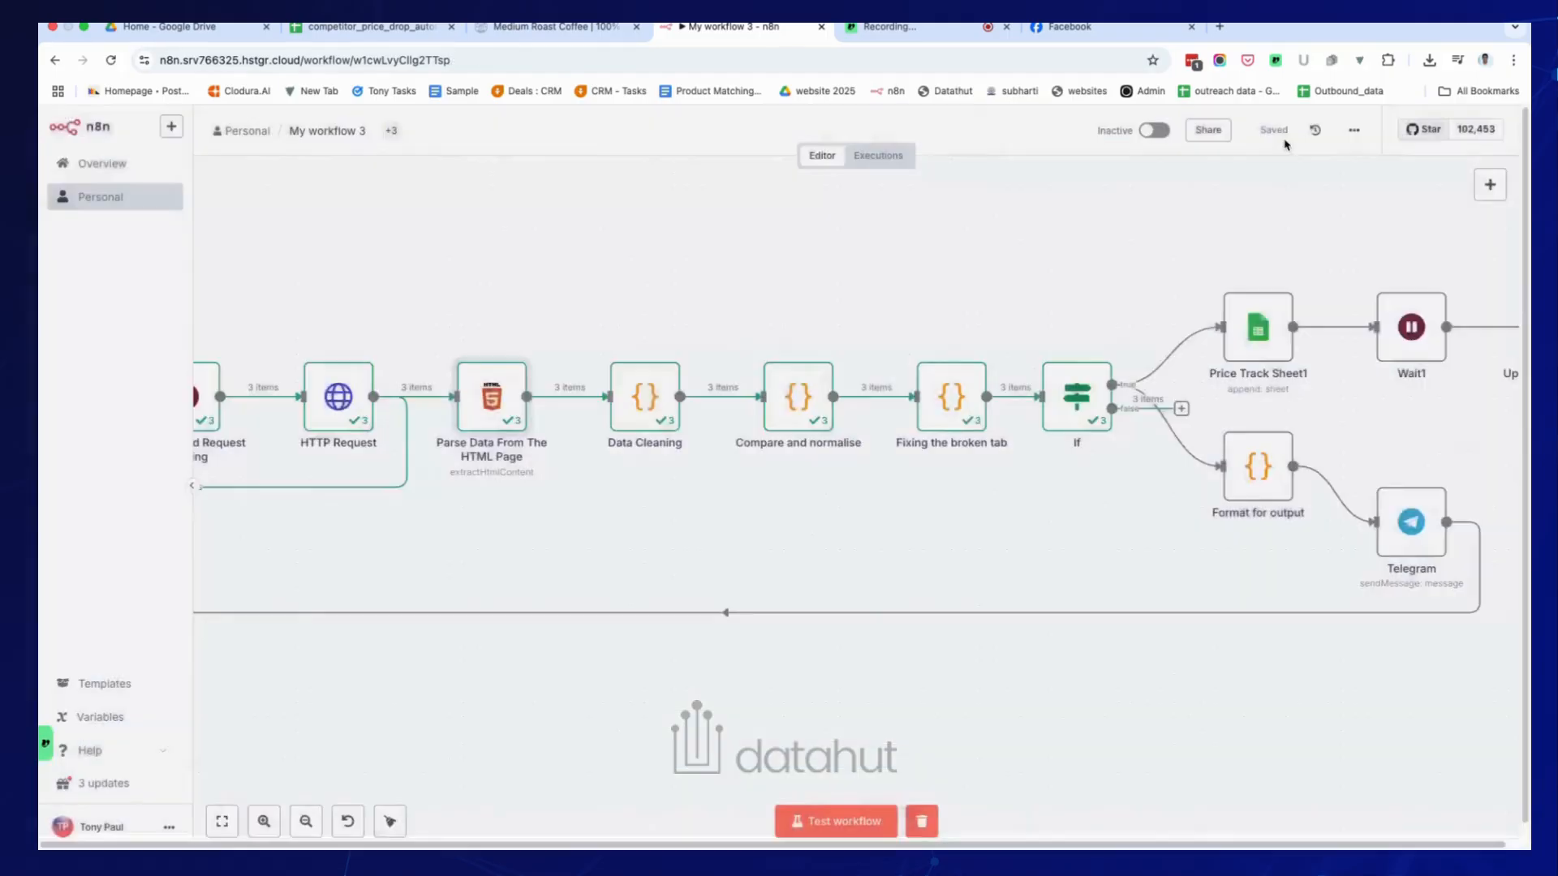
click(1283, 129)
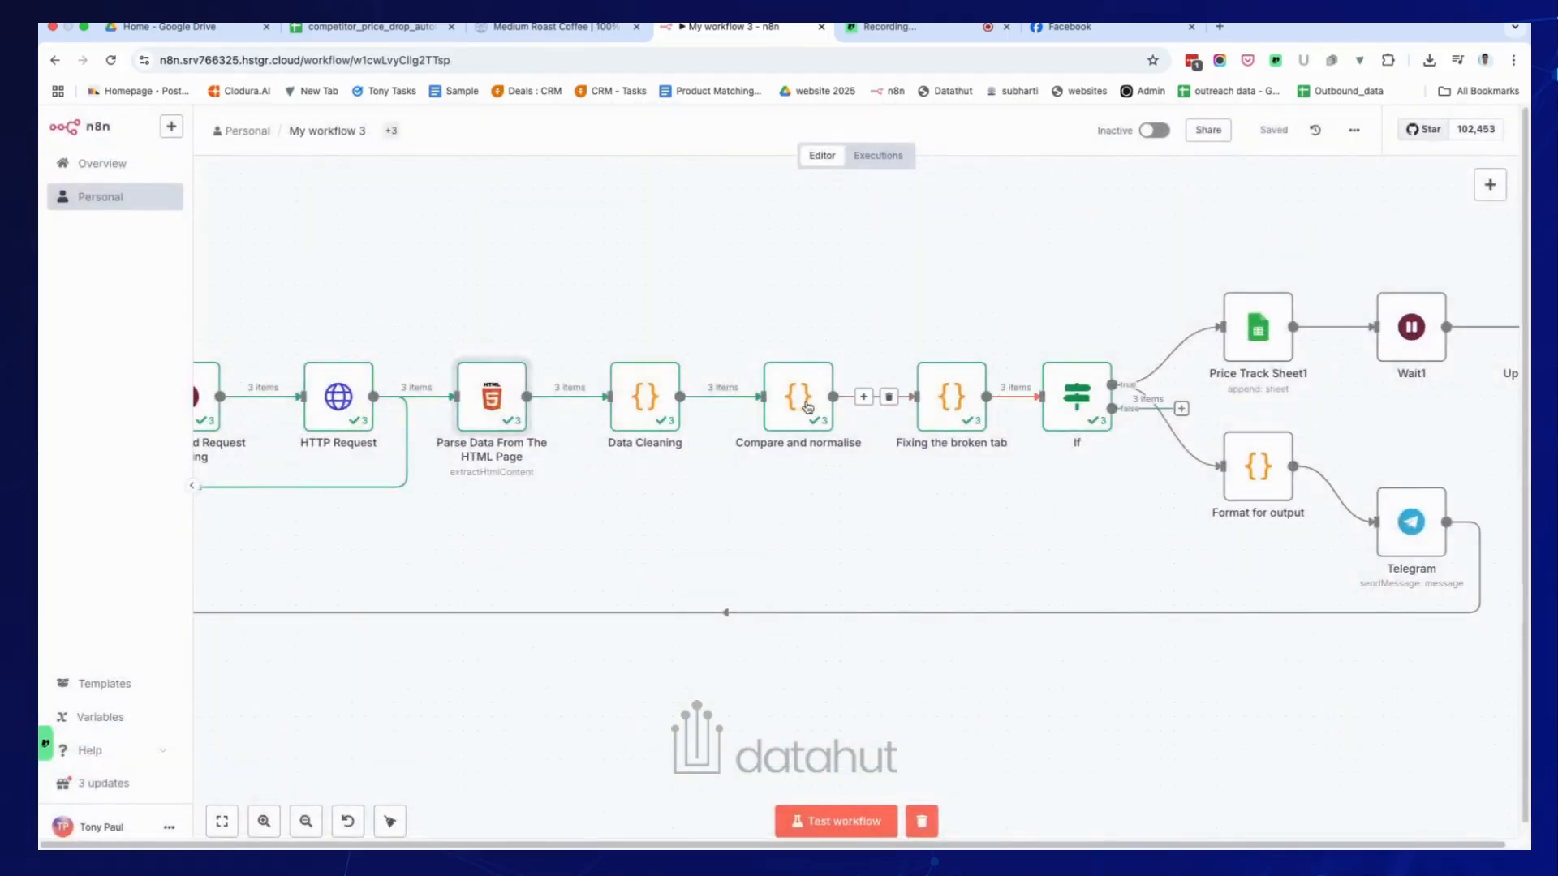
Review the Data Cleaning code and its output of last_price and current_price 9.79, then close it.
double_click(638, 418)
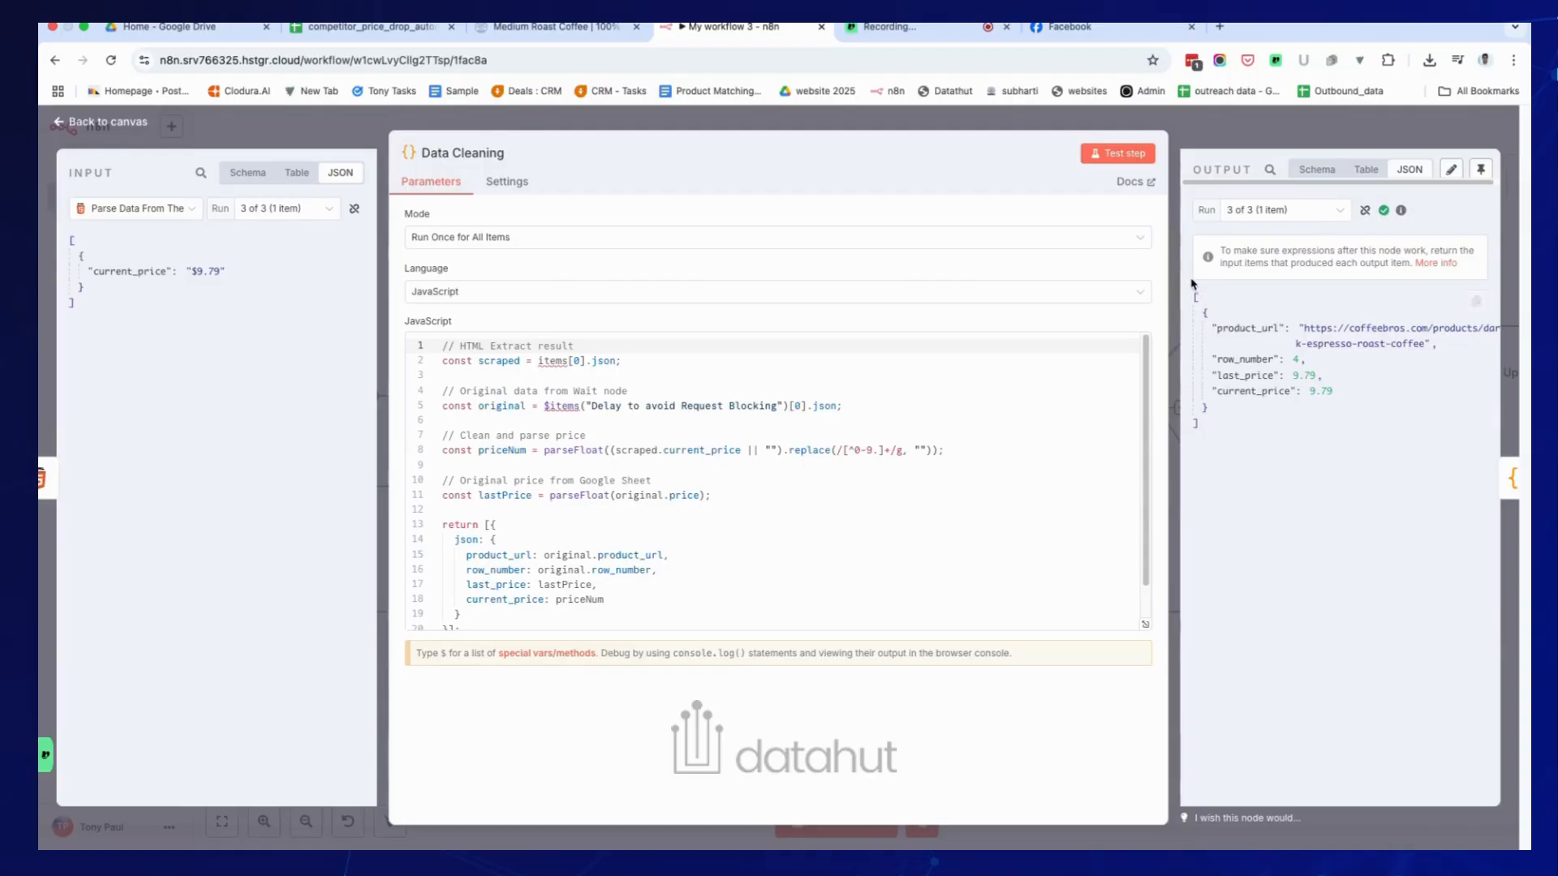
scroll(558, 610, down, 3)
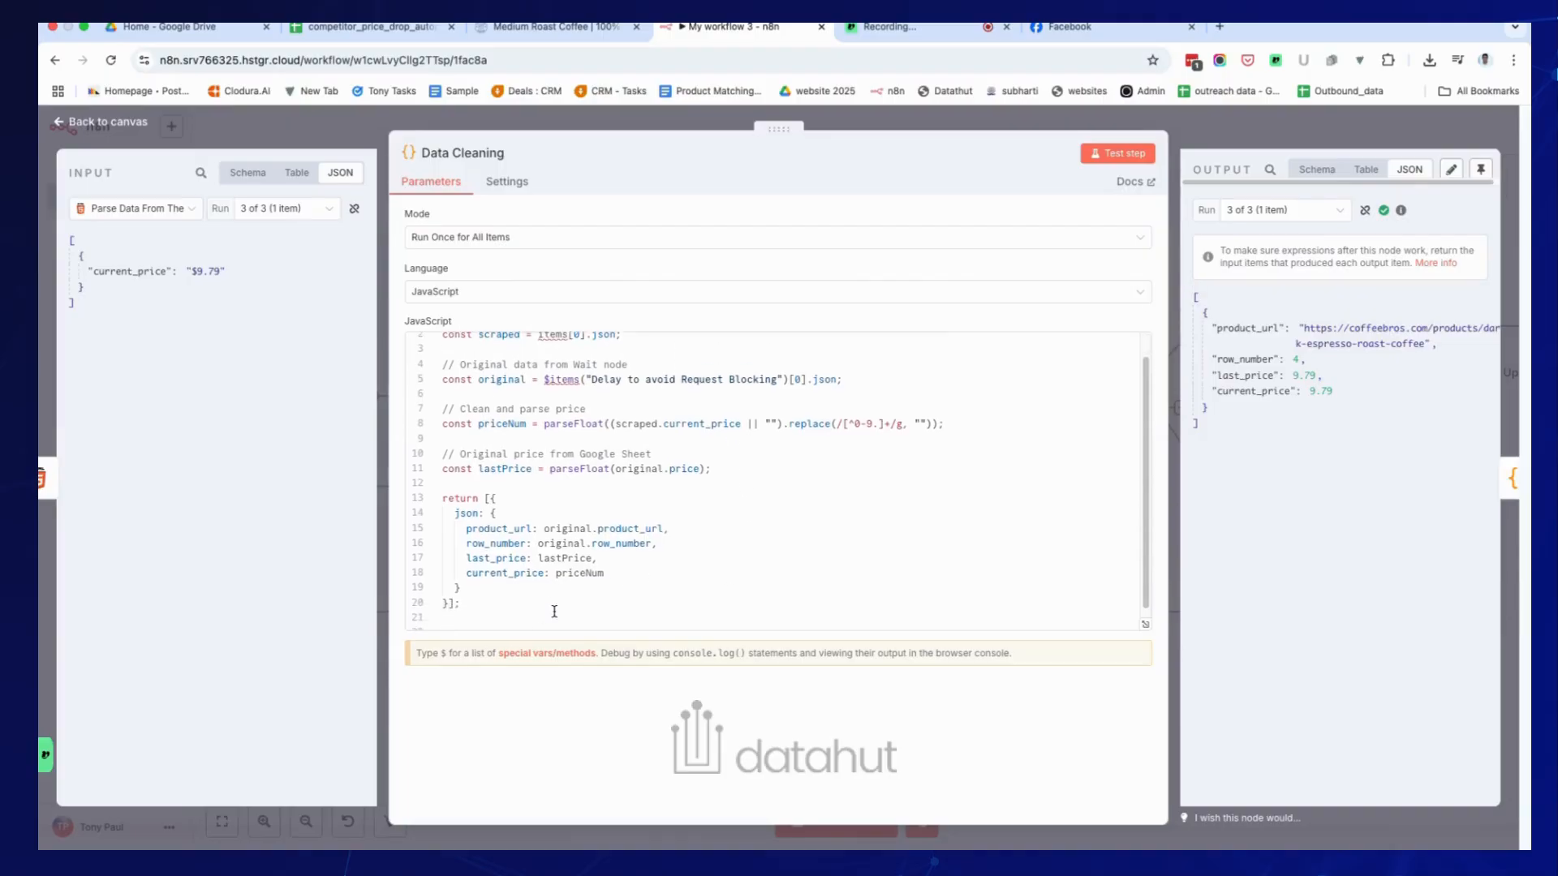
scroll(484, 586, up, 3)
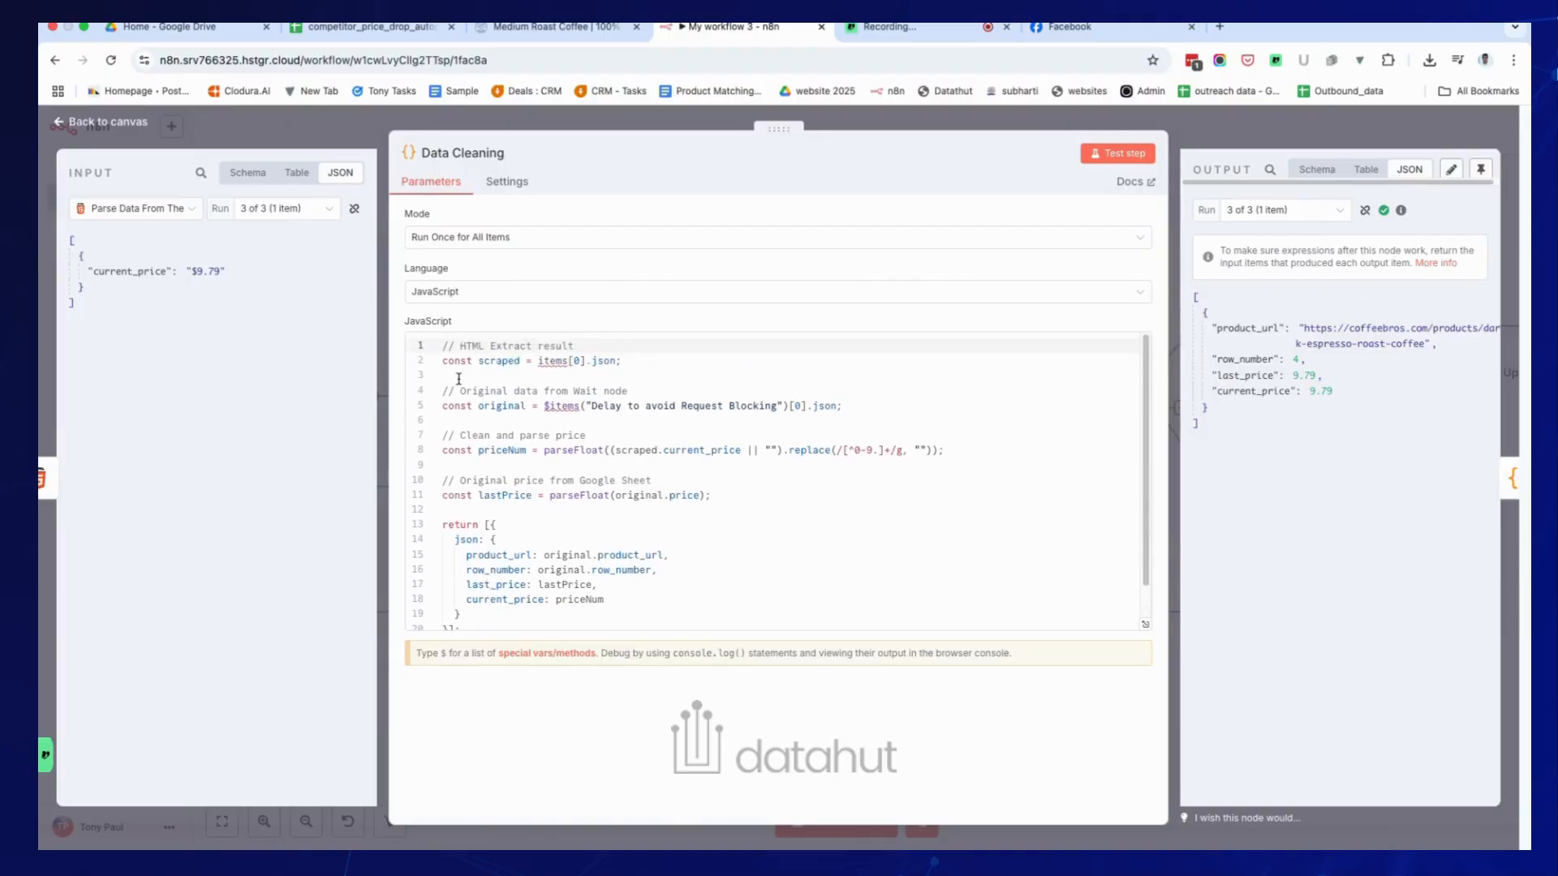
click(474, 300)
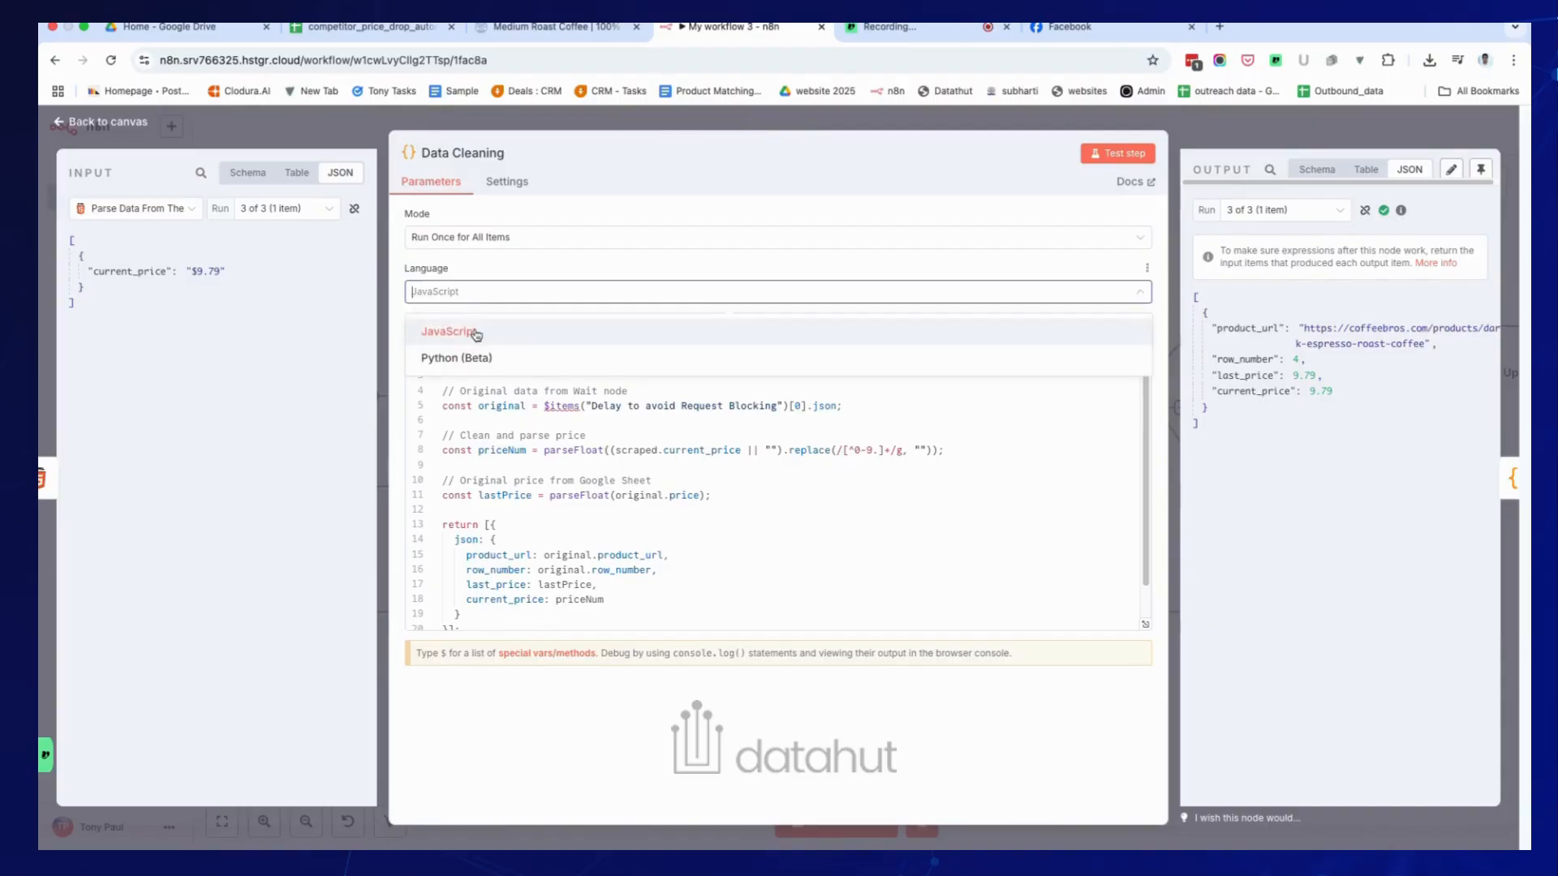
click(679, 556)
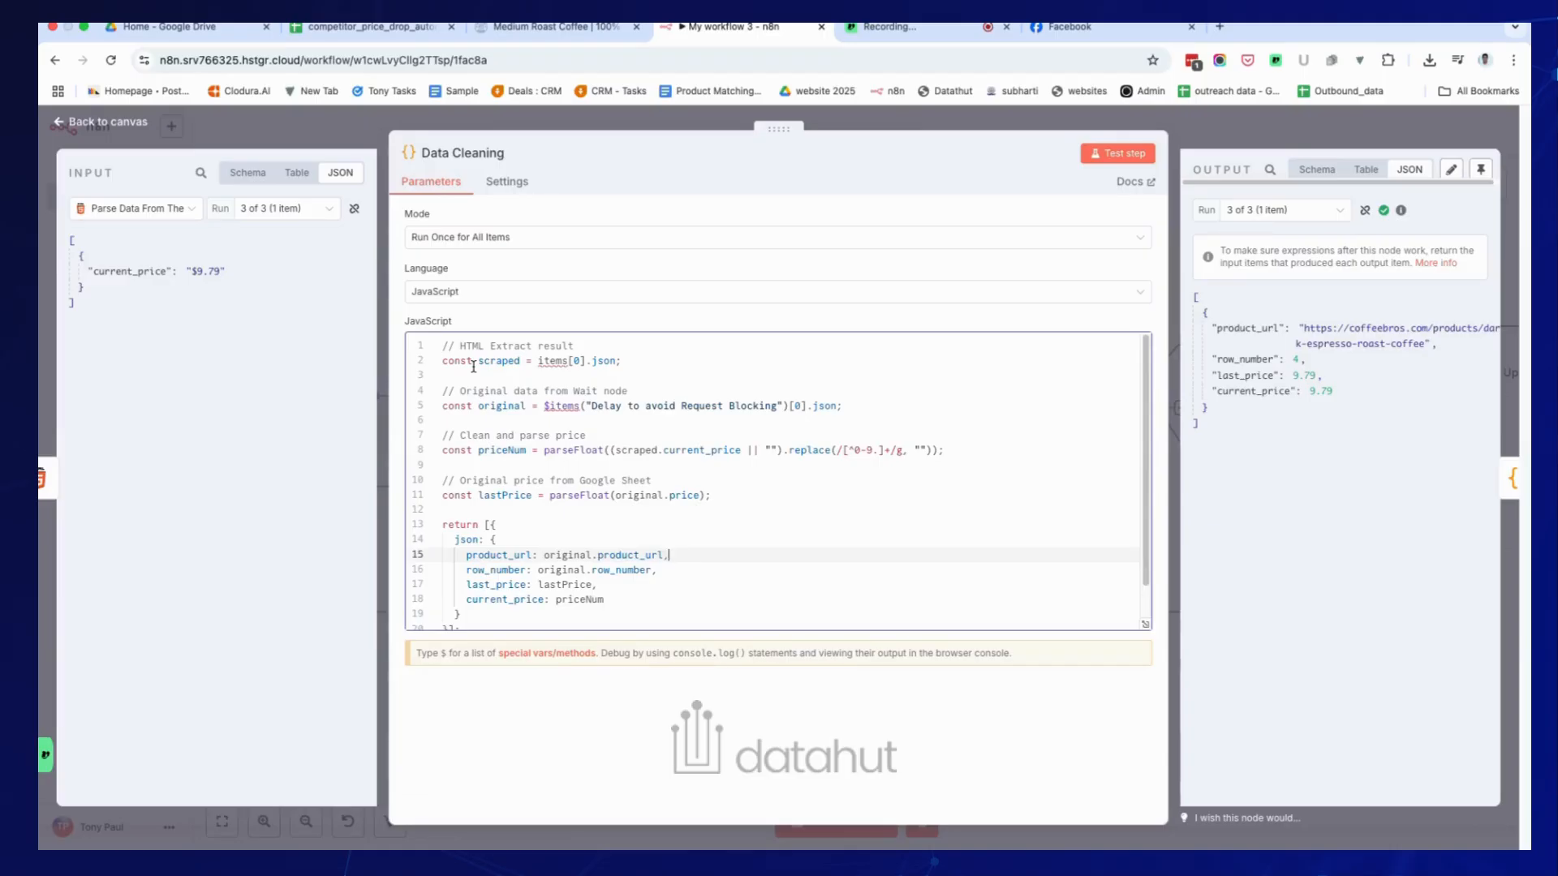
scroll(511, 487, down, 2)
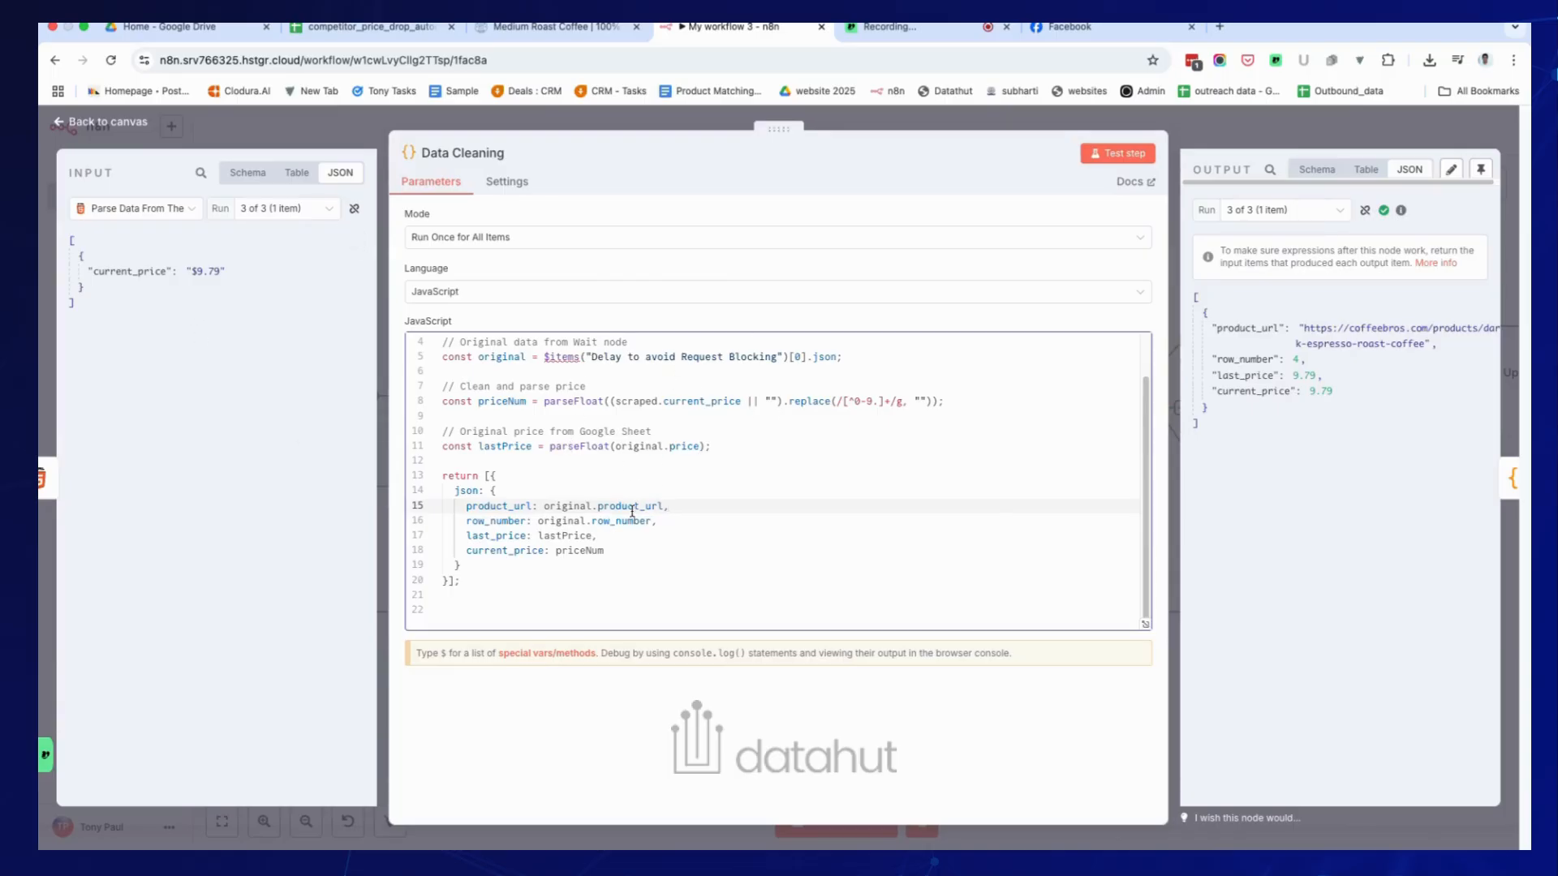
scroll(714, 503, up, 2)
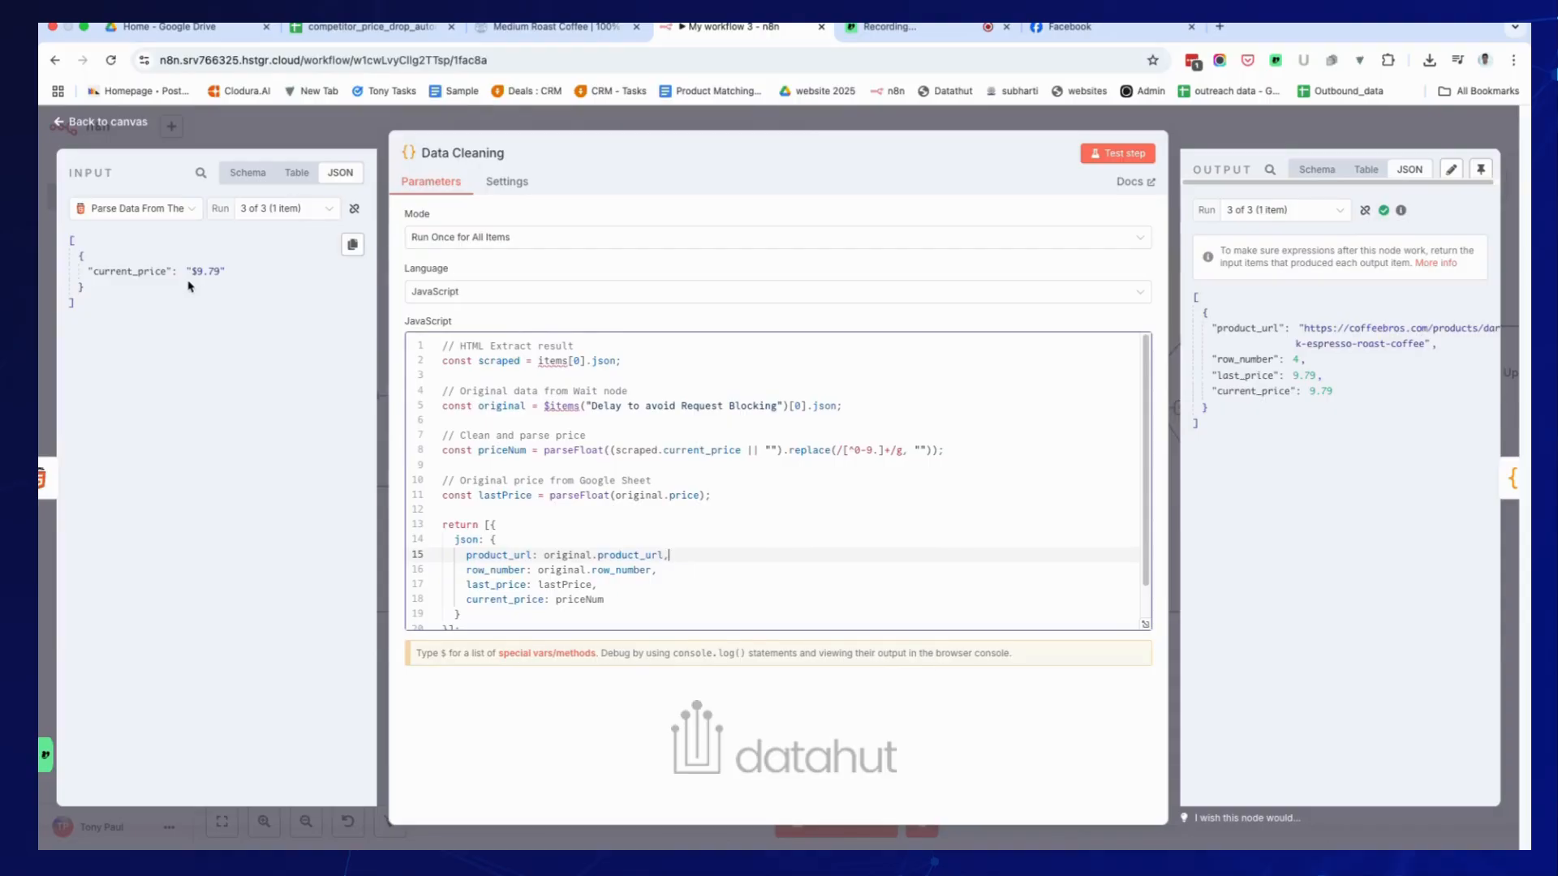
scroll(834, 498, down, 1)
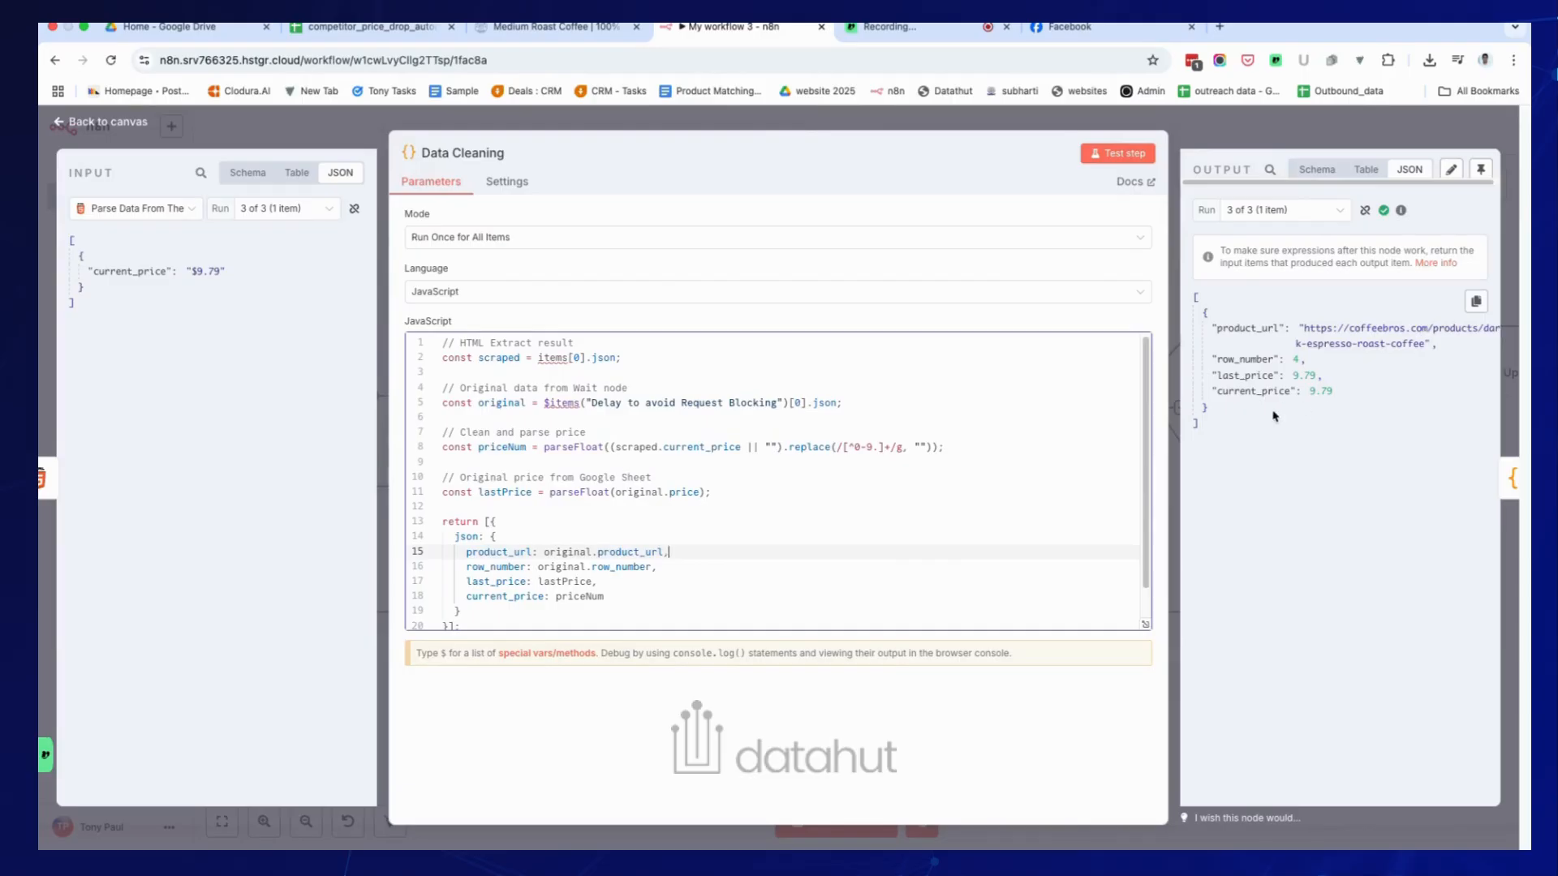
drag(1212, 427, 1196, 297)
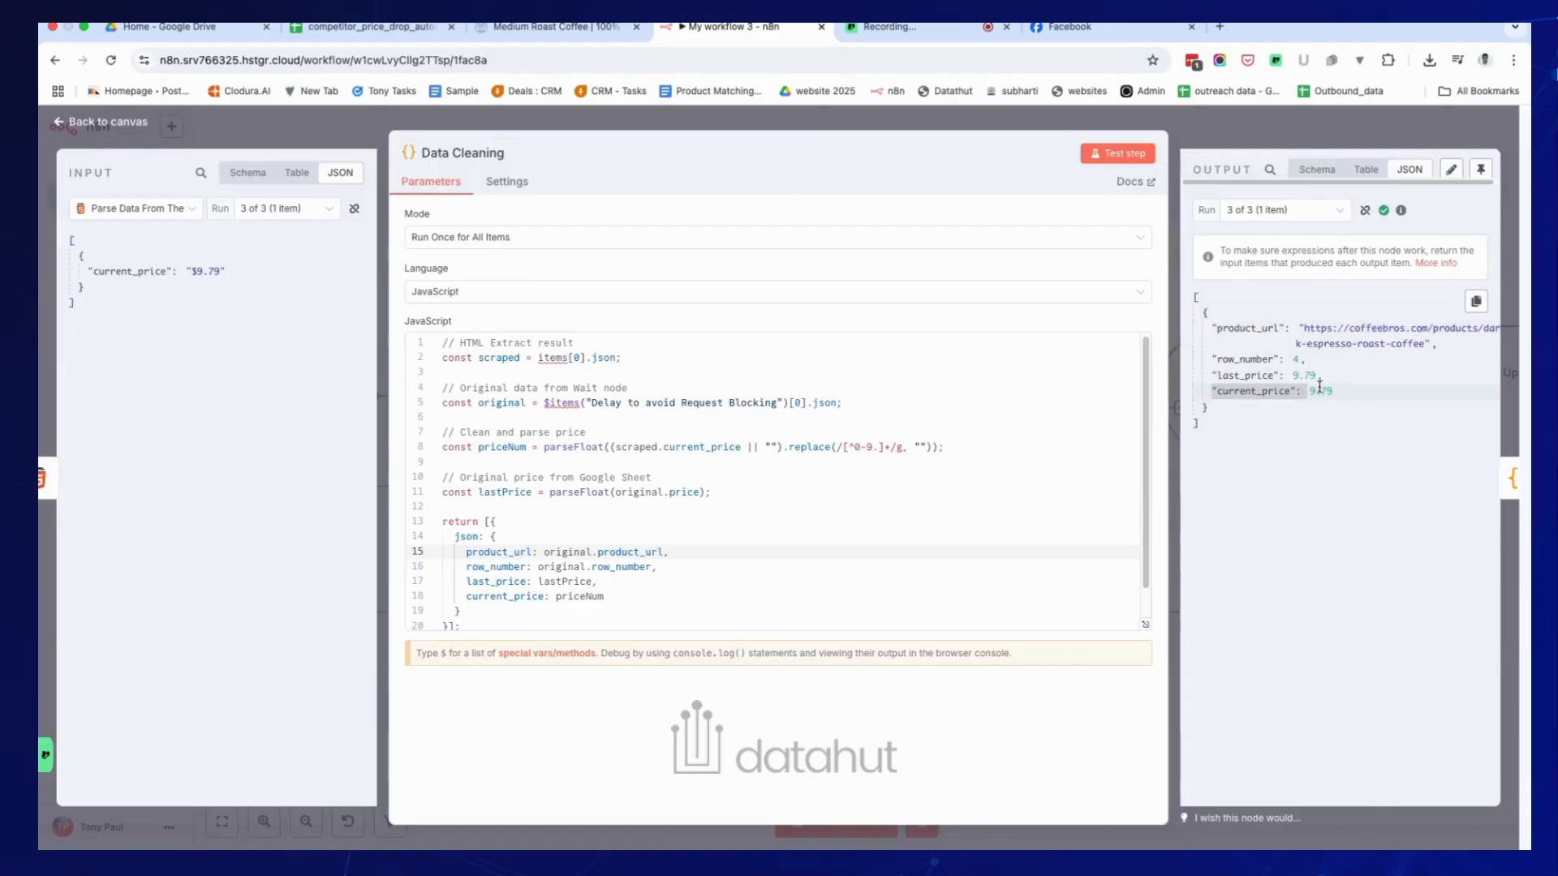
click(1318, 126)
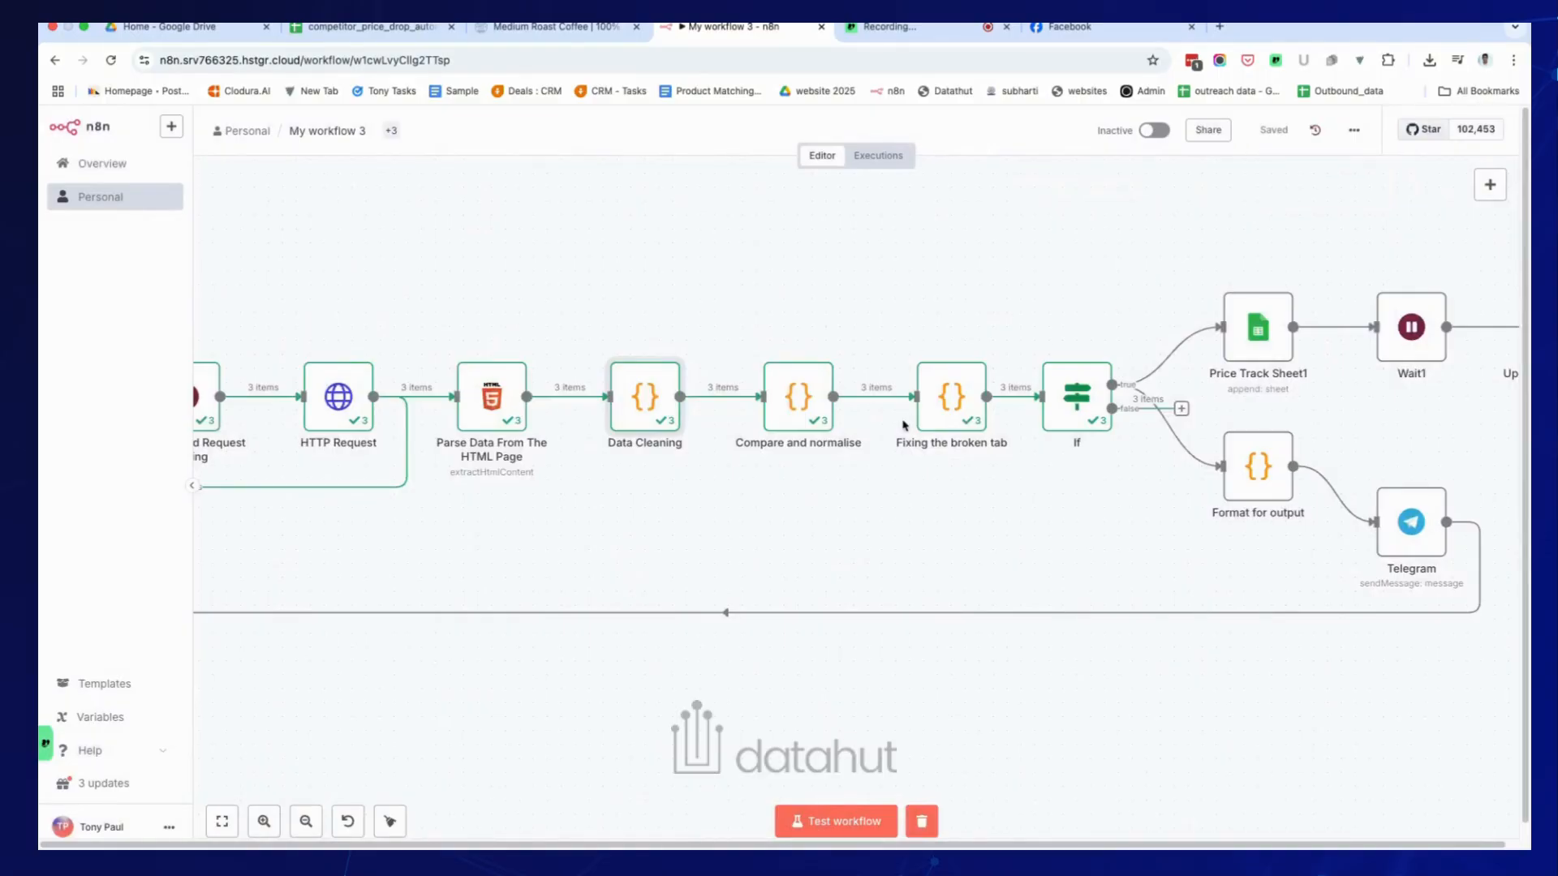
scroll(902, 425, right, 5)
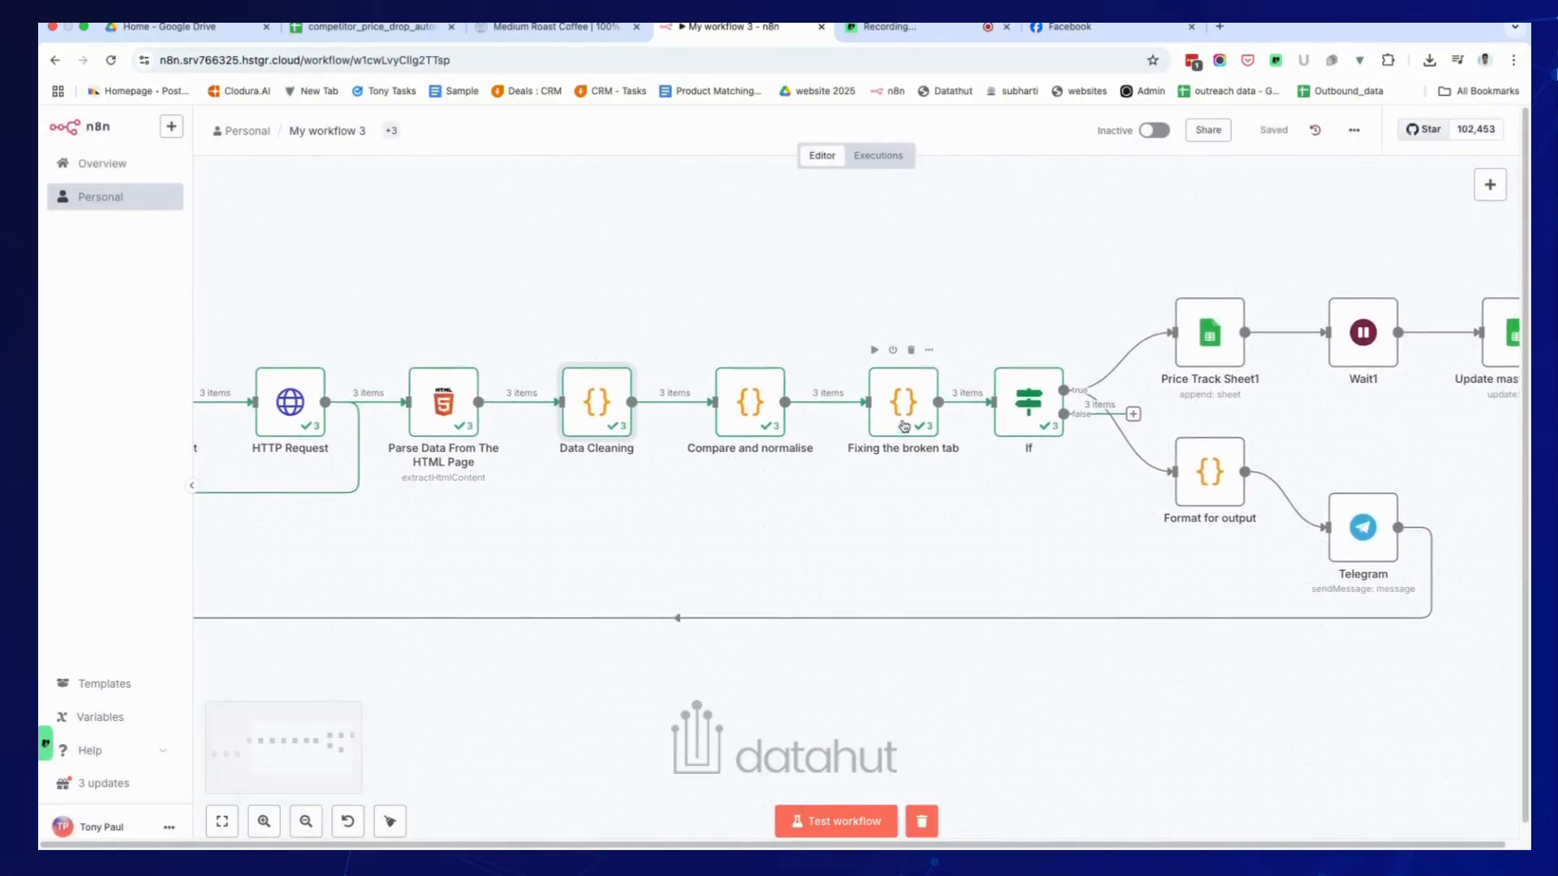
double_click(724, 424)
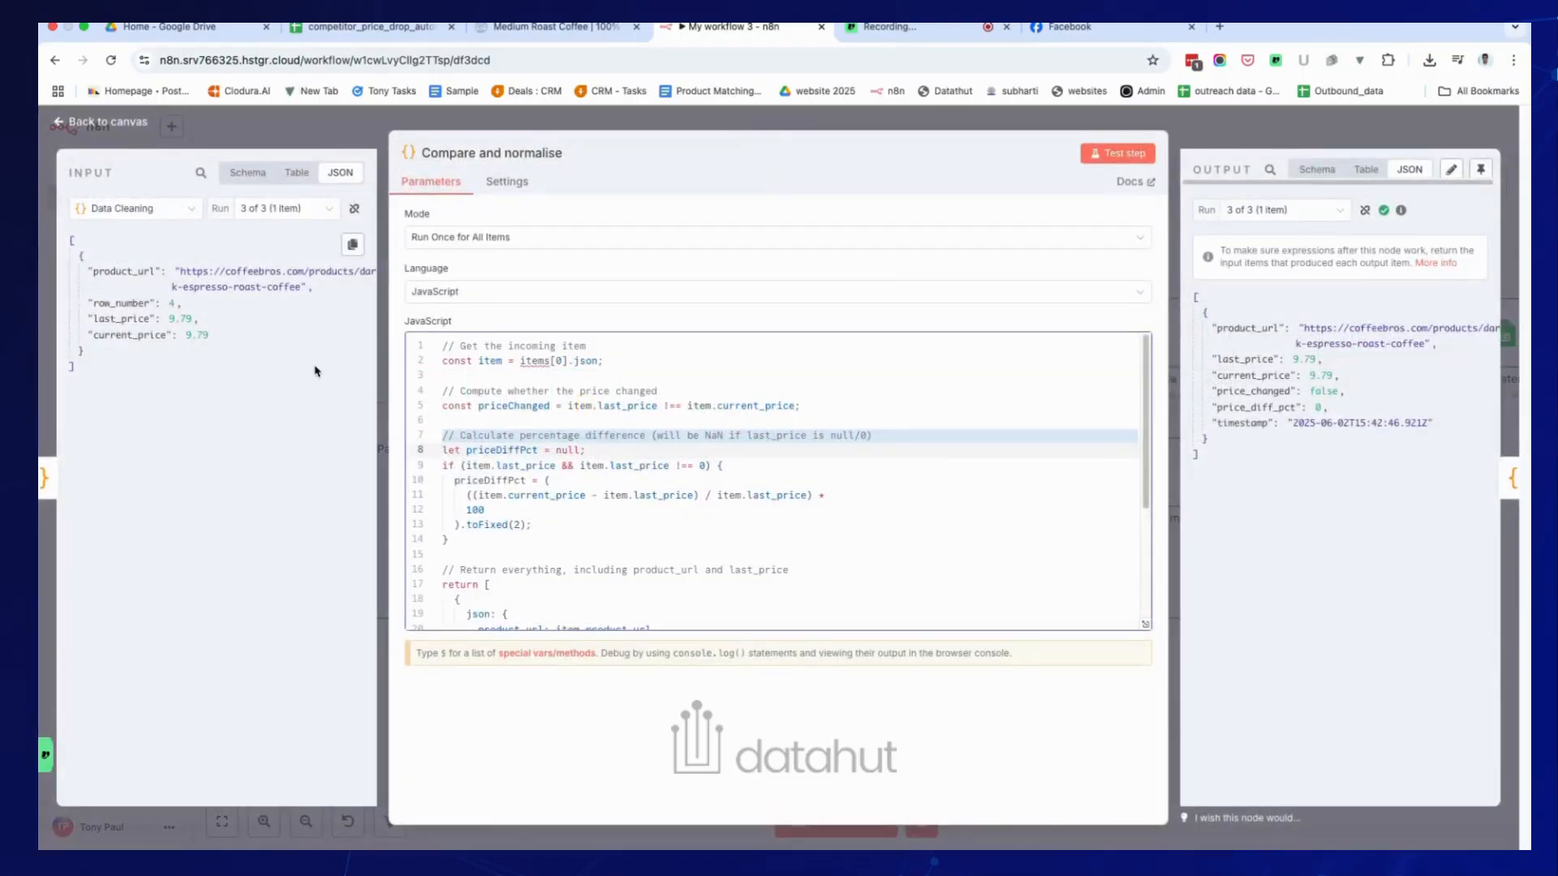
click(265, 370)
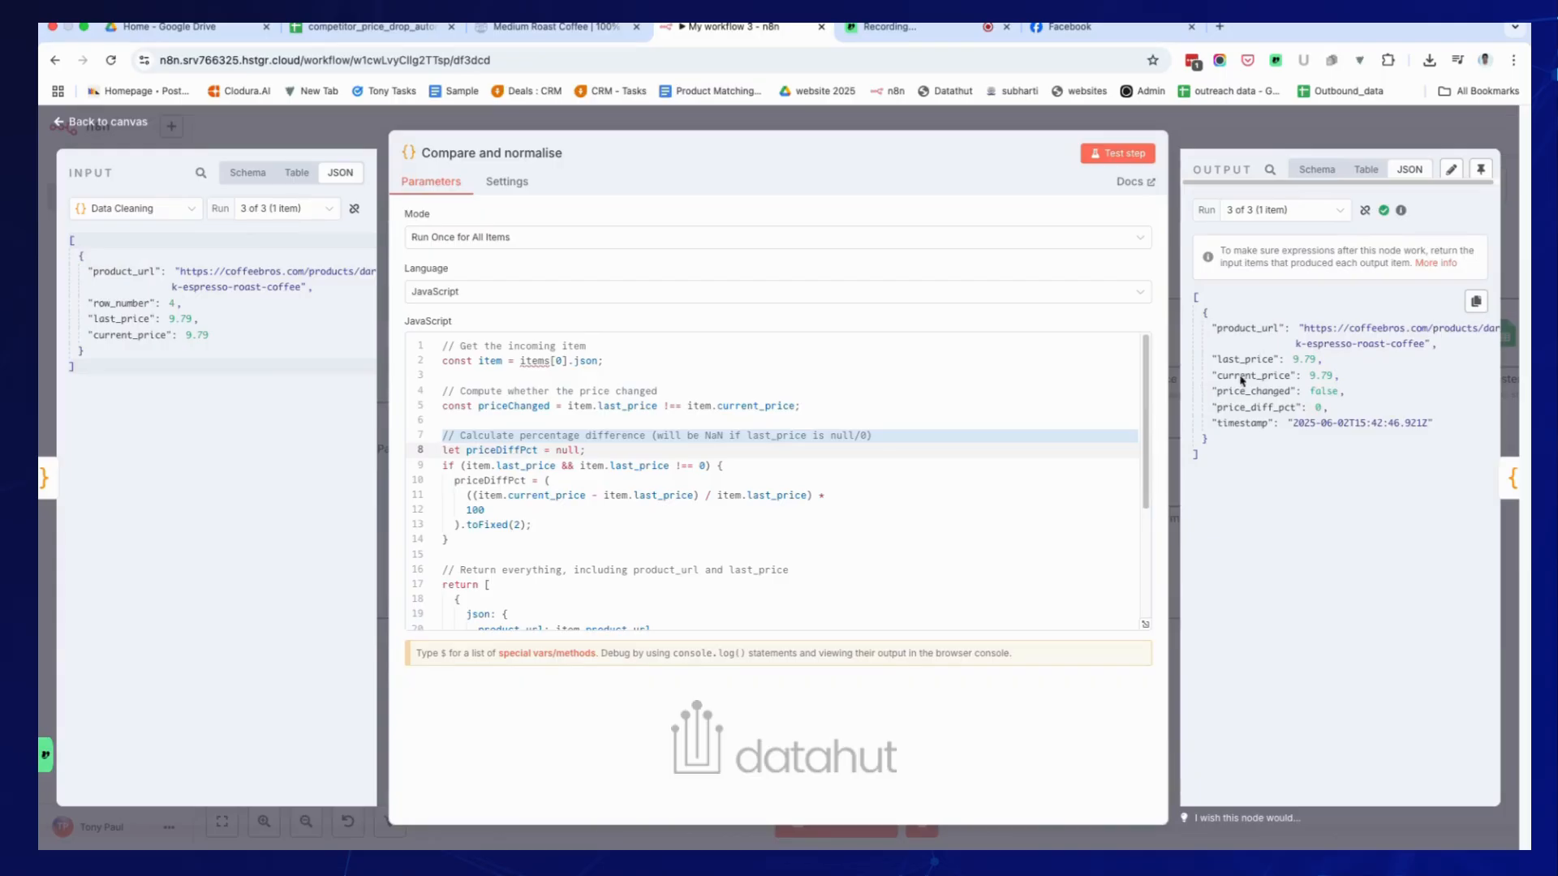
key(Escape)
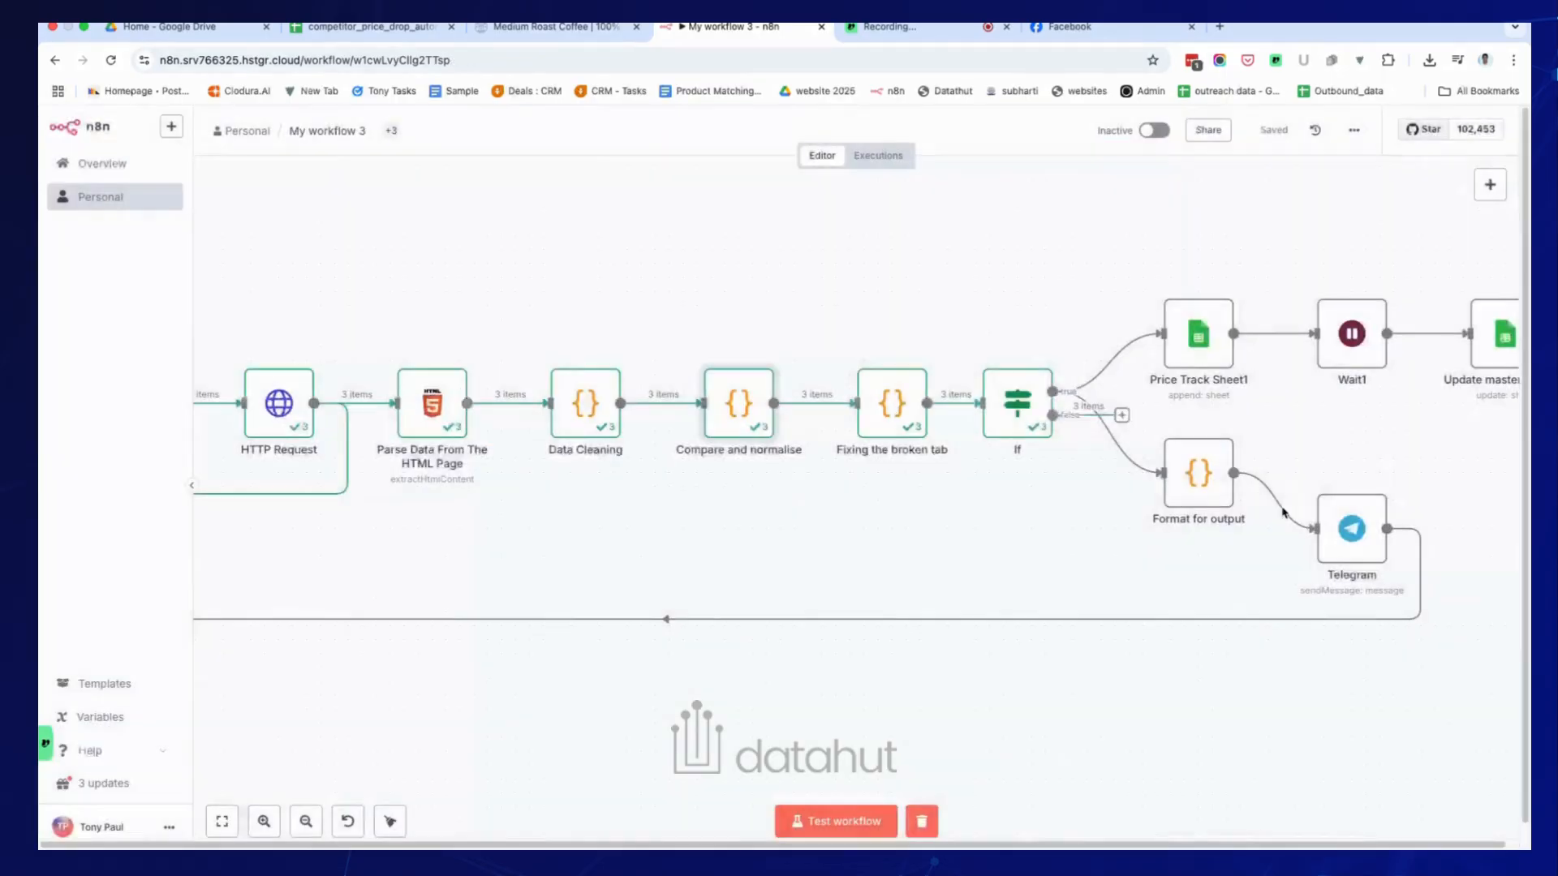
Read through the JavaScript in the Fixing the broken tab node, then close it.
double_click(892, 438)
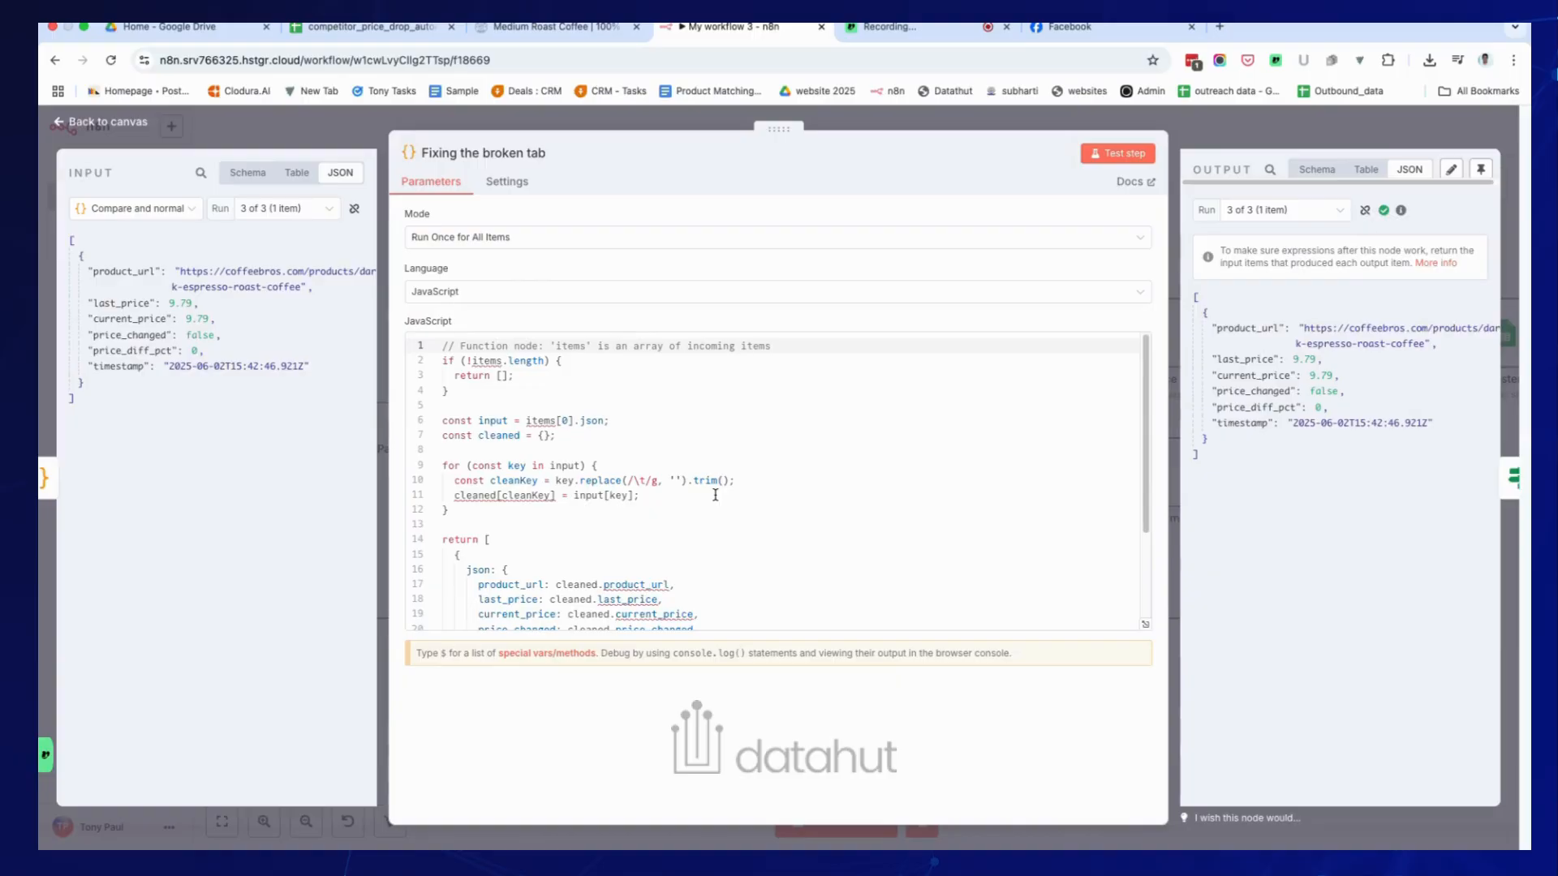
scroll(715, 519, down, 3)
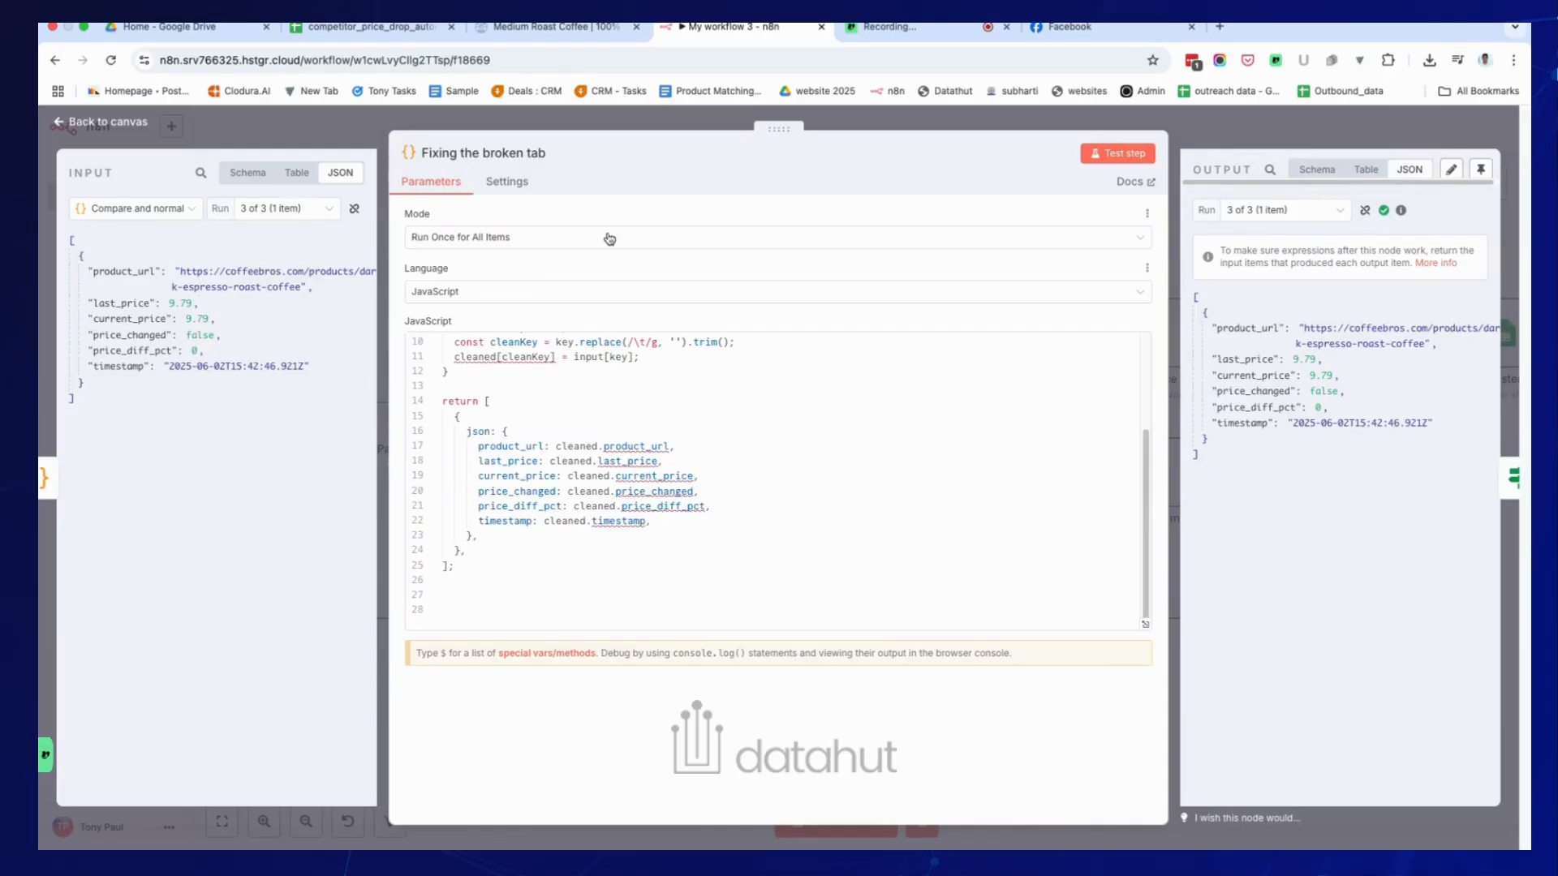
click(952, 121)
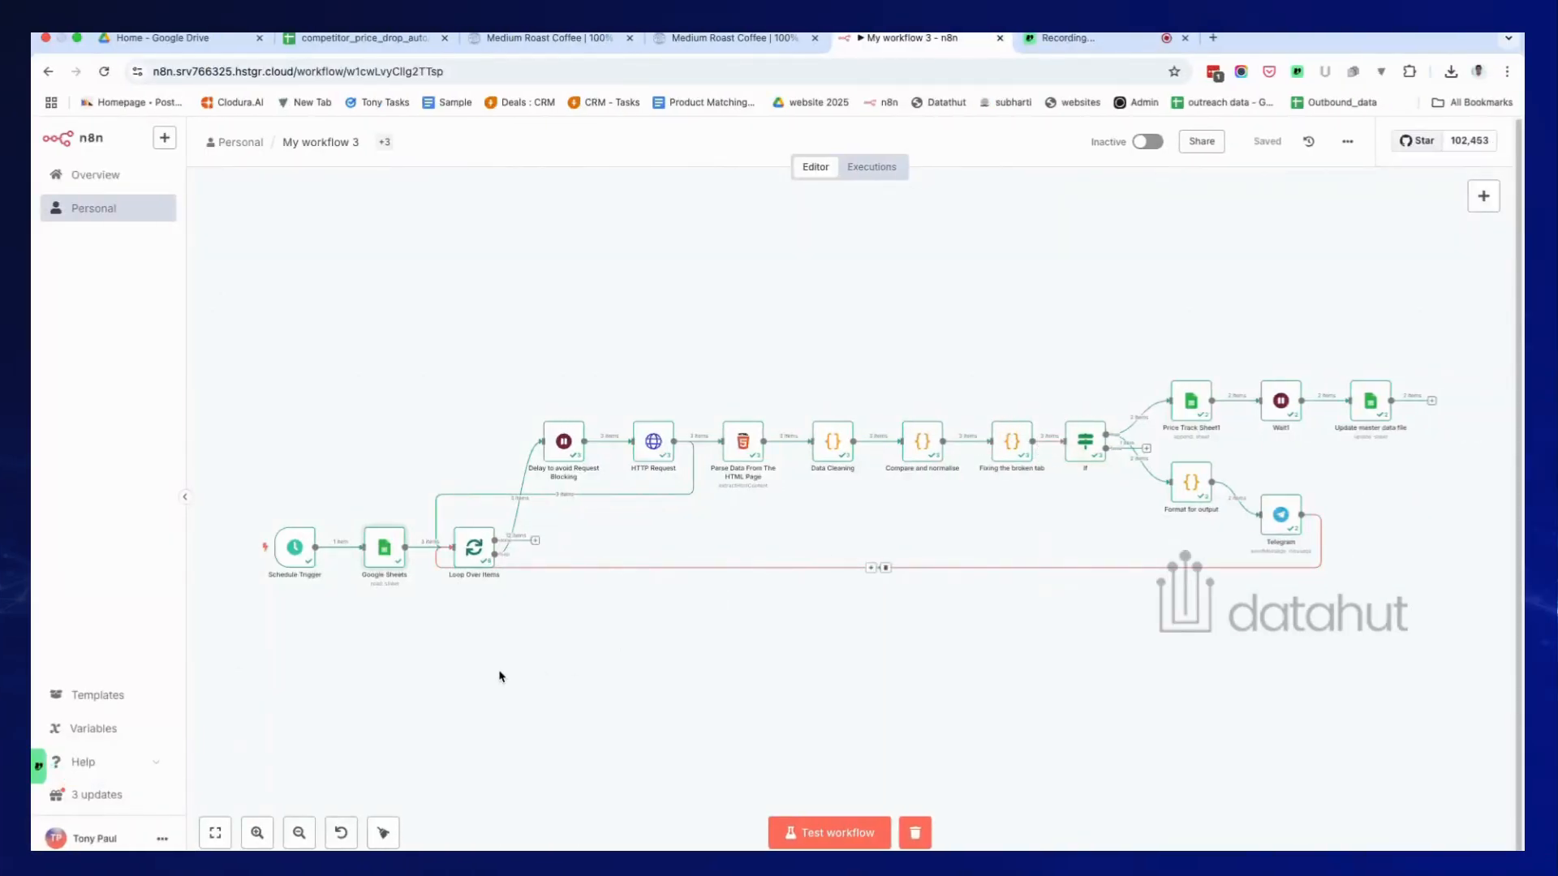
Pan to the If branches, then bring up the competitor_price_drop_automation spreadsheet.
scroll(494, 668, right, 2)
scroll(497, 667, right, 3)
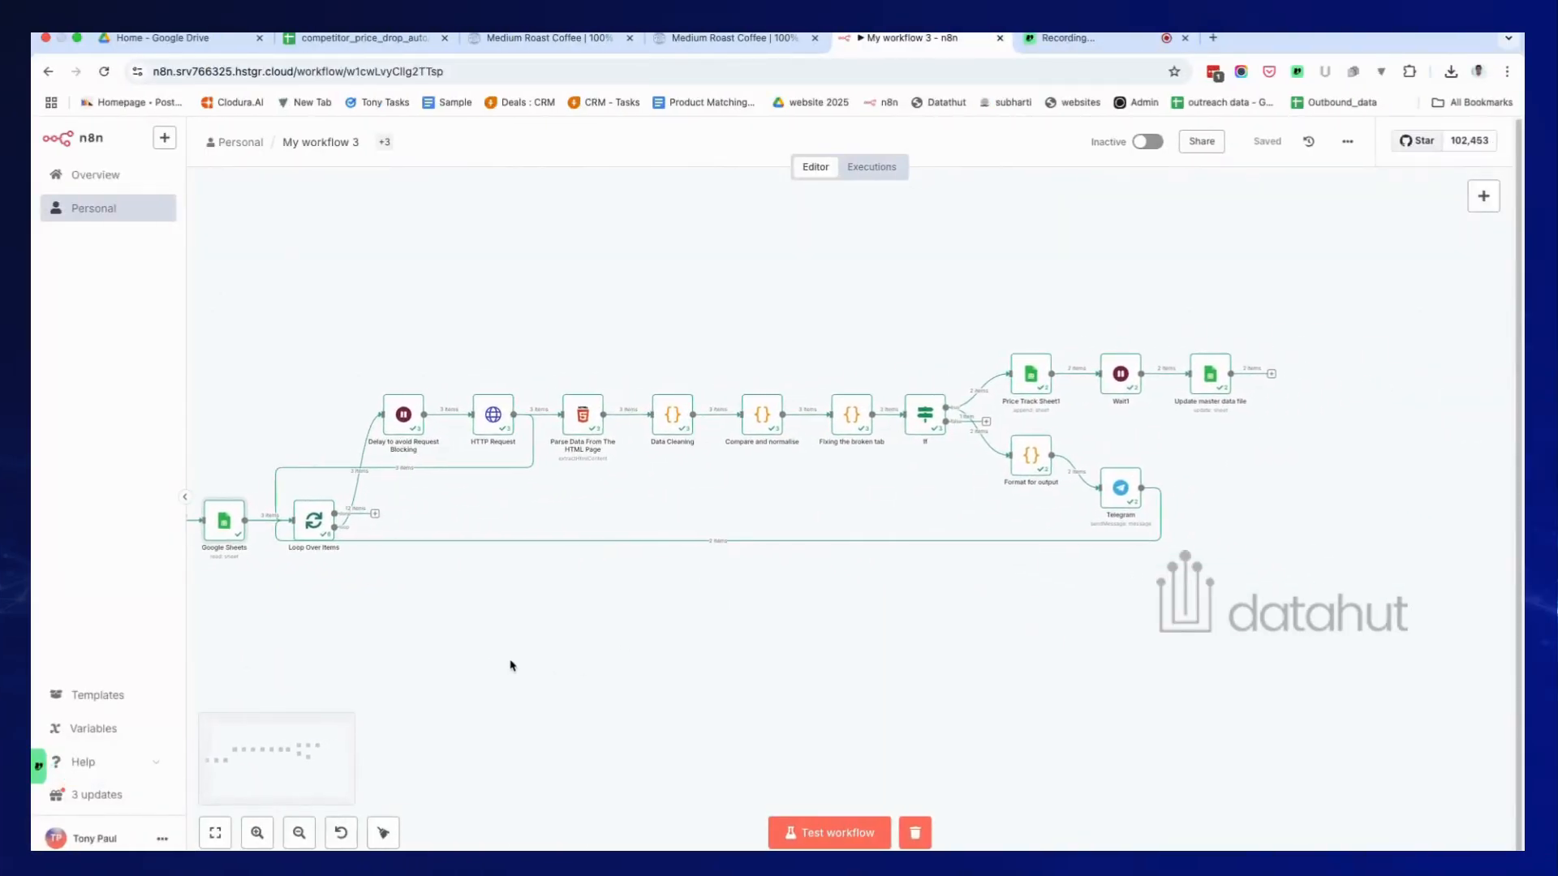
scroll(512, 665, up, 5)
scroll(514, 663, up, 5)
scroll(519, 661, right, 8)
scroll(526, 661, up, 2)
scroll(526, 661, right, 1)
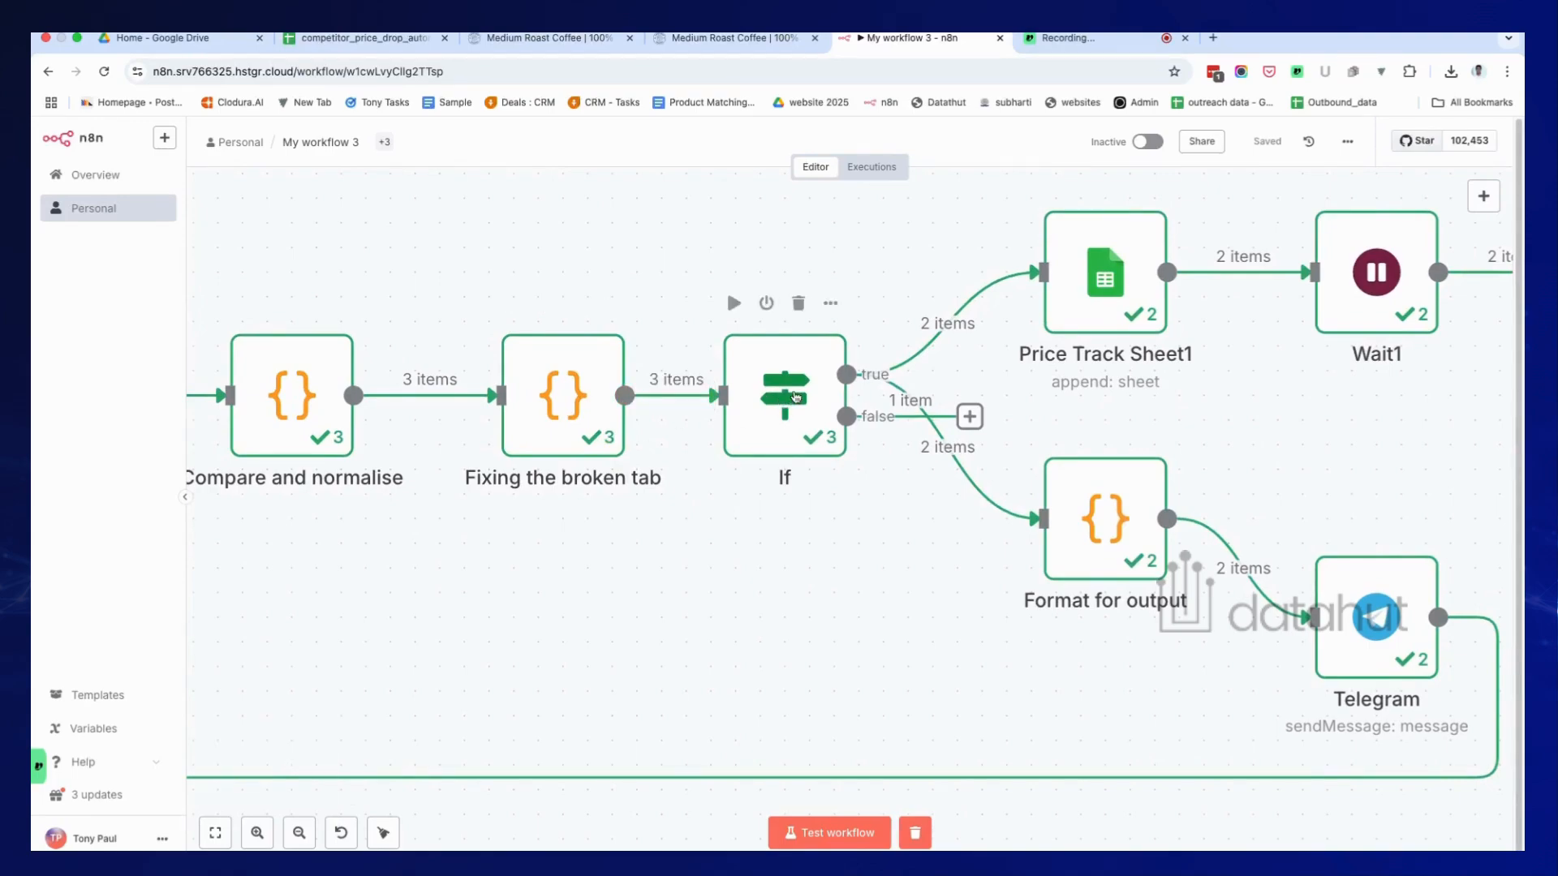
scroll(835, 390, right, 2)
scroll(835, 390, up, 1)
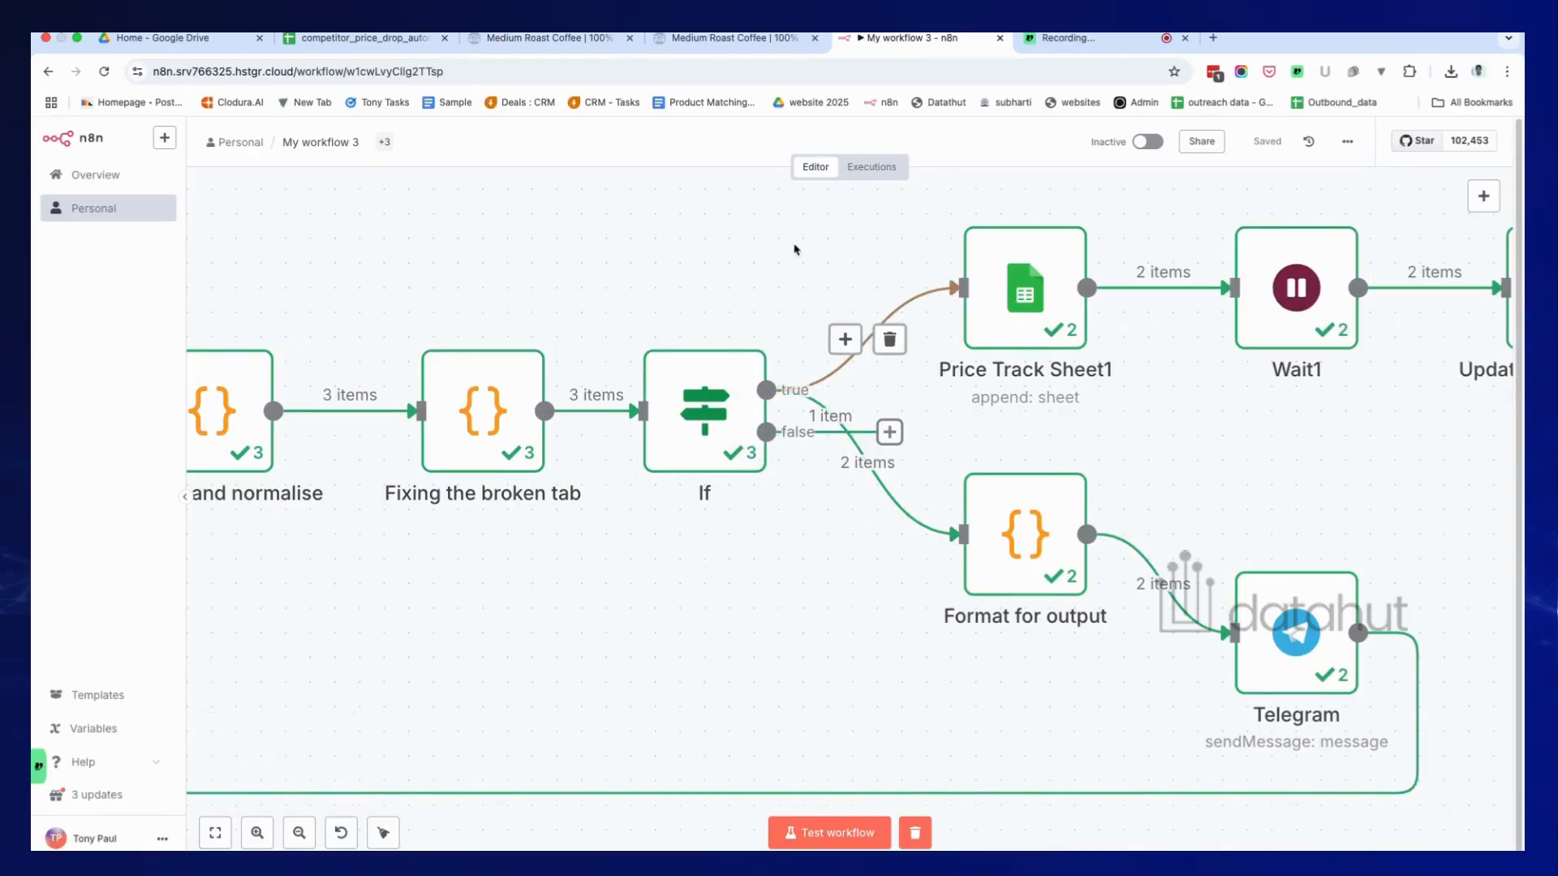
click(365, 38)
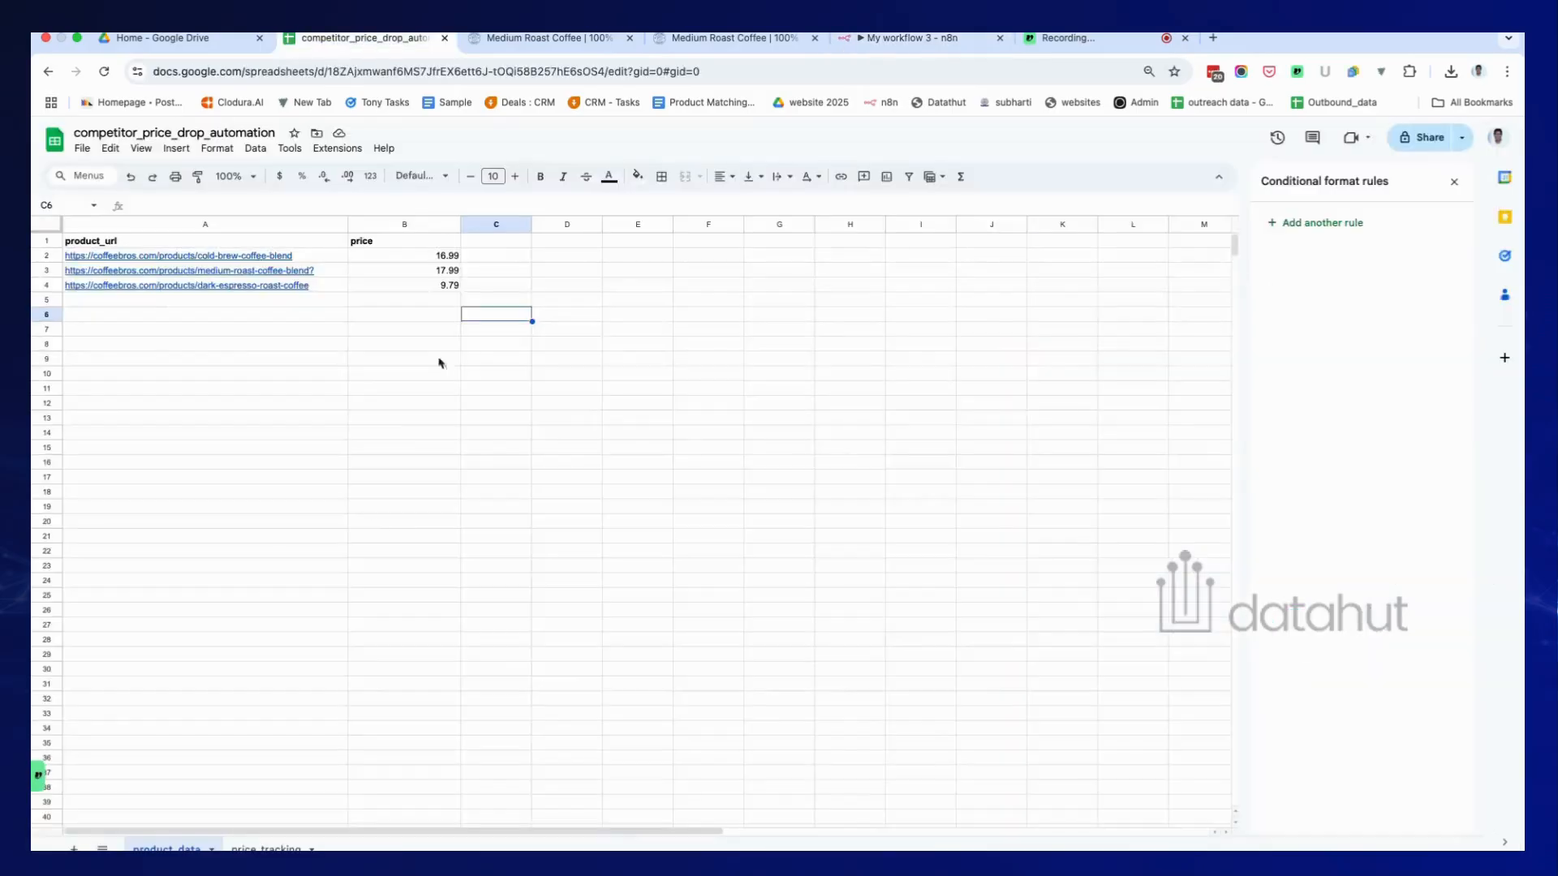
Review the 19 colour-coded changes on the price_tracking sheet, then return to My workflow 3.
click(266, 847)
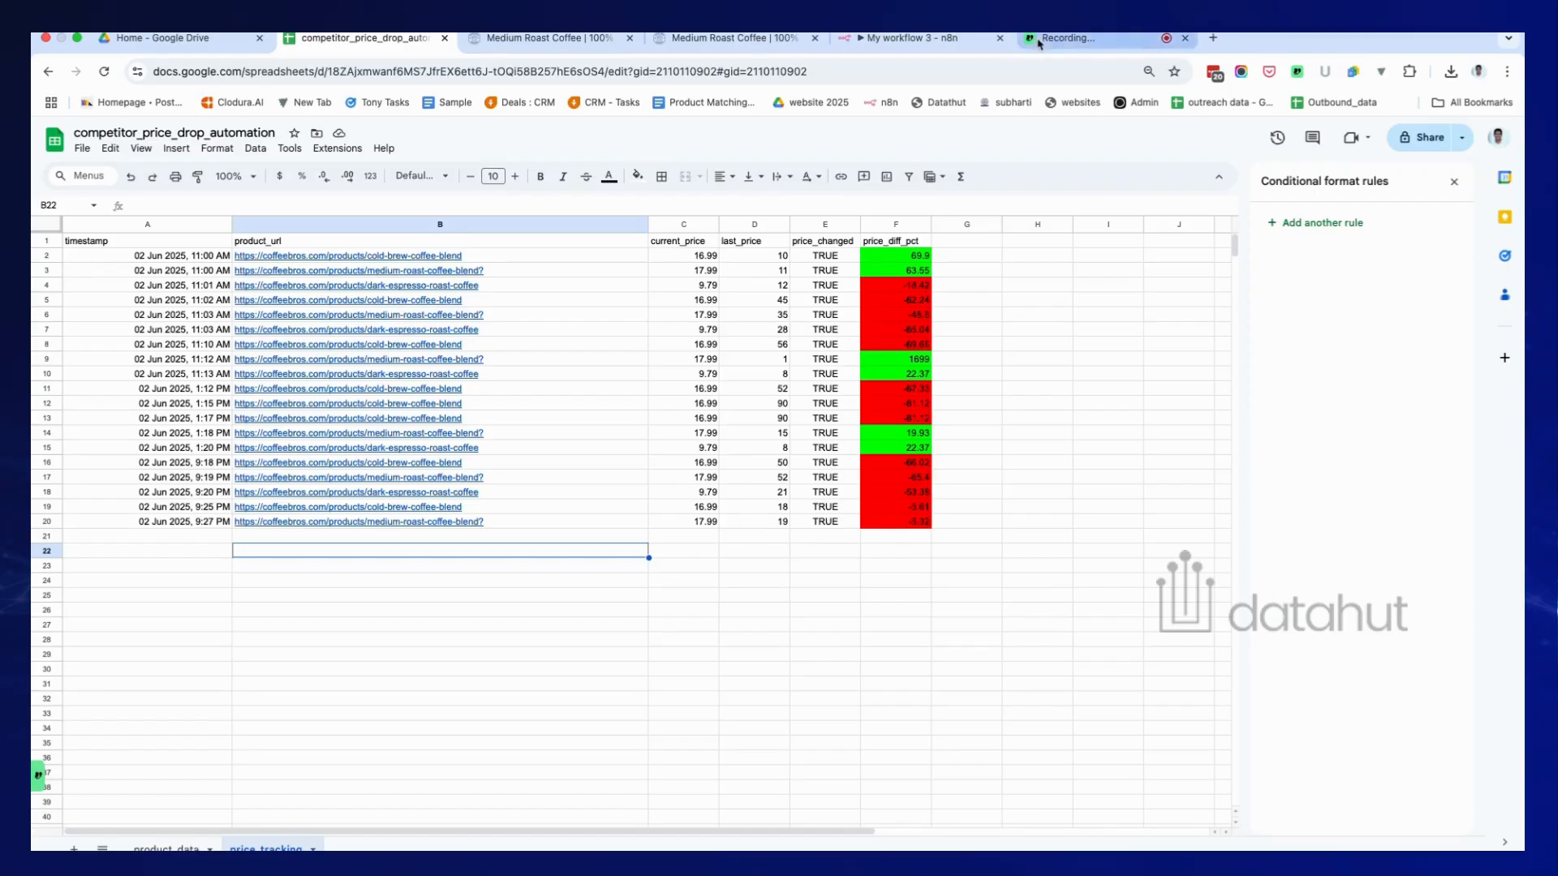
click(933, 38)
scroll(1148, 374, right, 8)
scroll(1148, 374, up, 2)
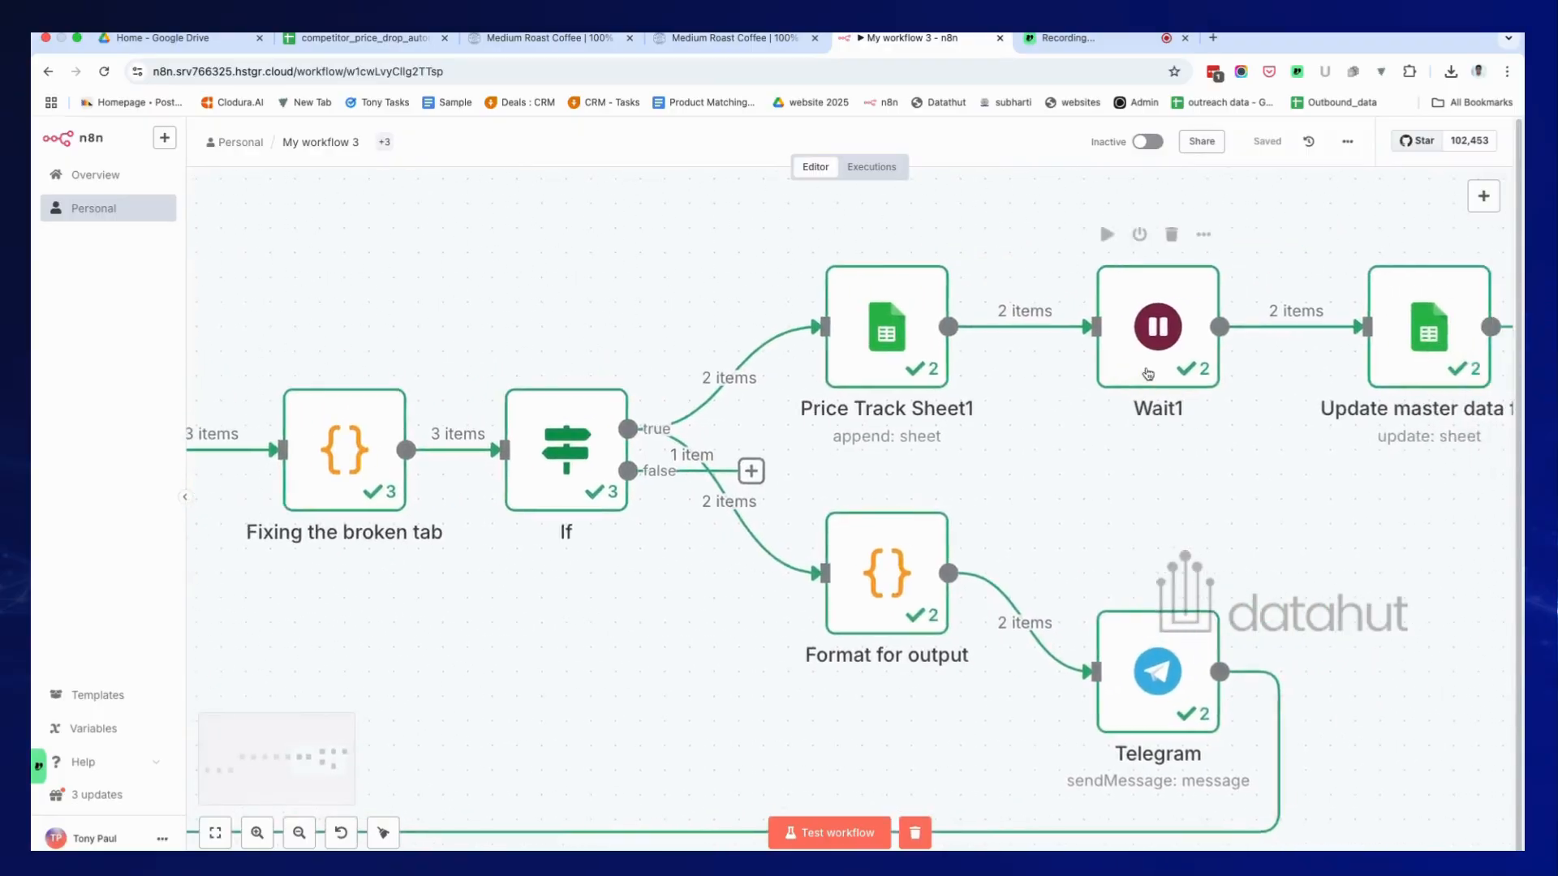
Pan past Wait1 and open the Update master data file node, which matches product_data rows on product_url.
scroll(1023, 373, right, 2)
scroll(1024, 373, up, 1)
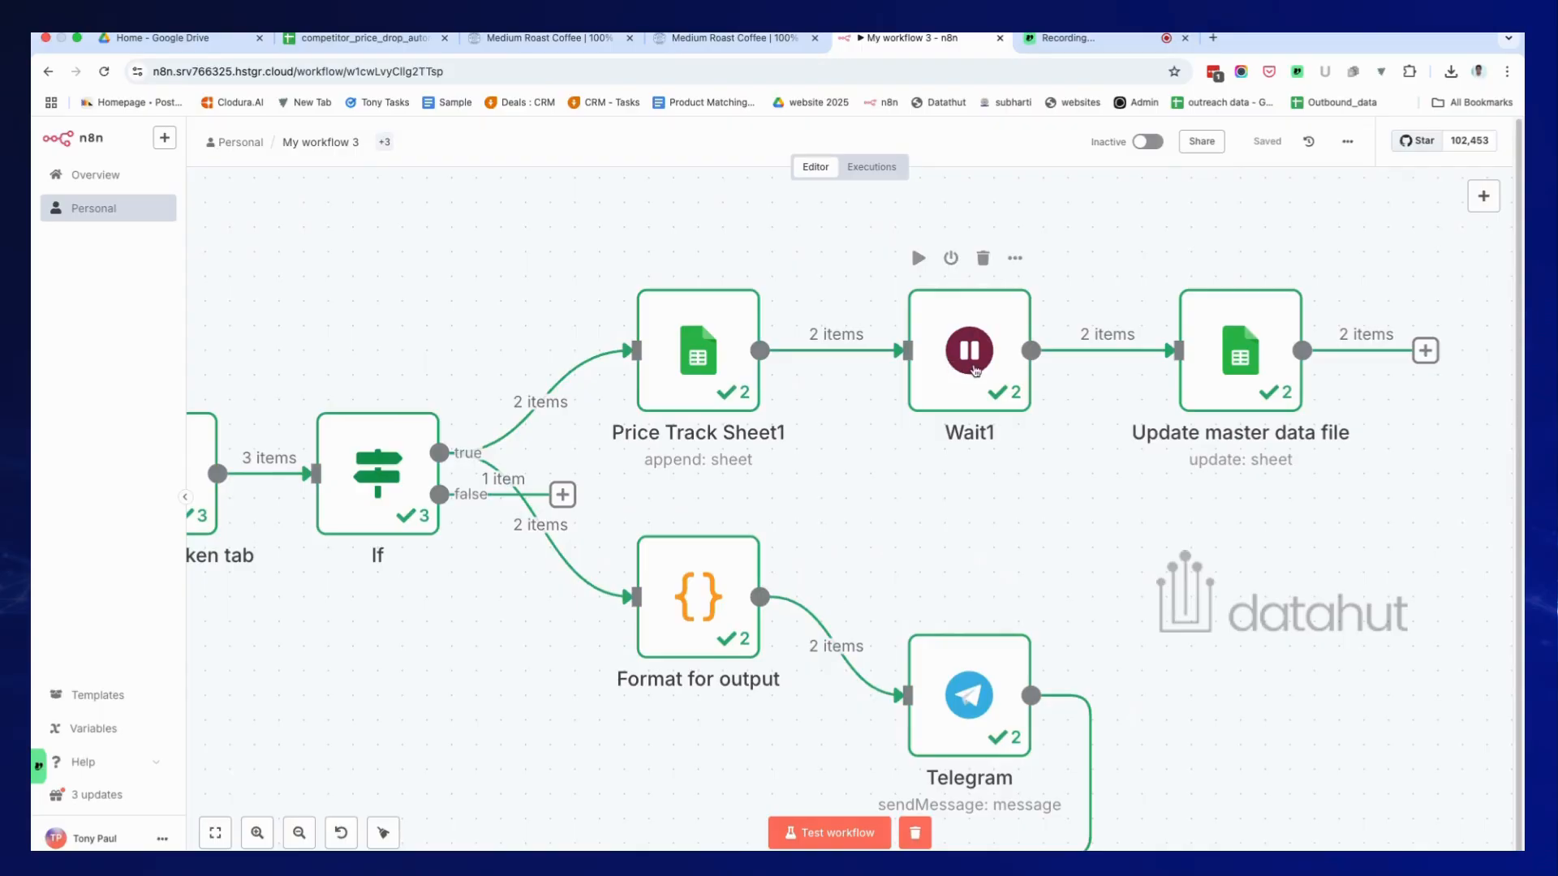
click(1223, 375)
double_click(1223, 375)
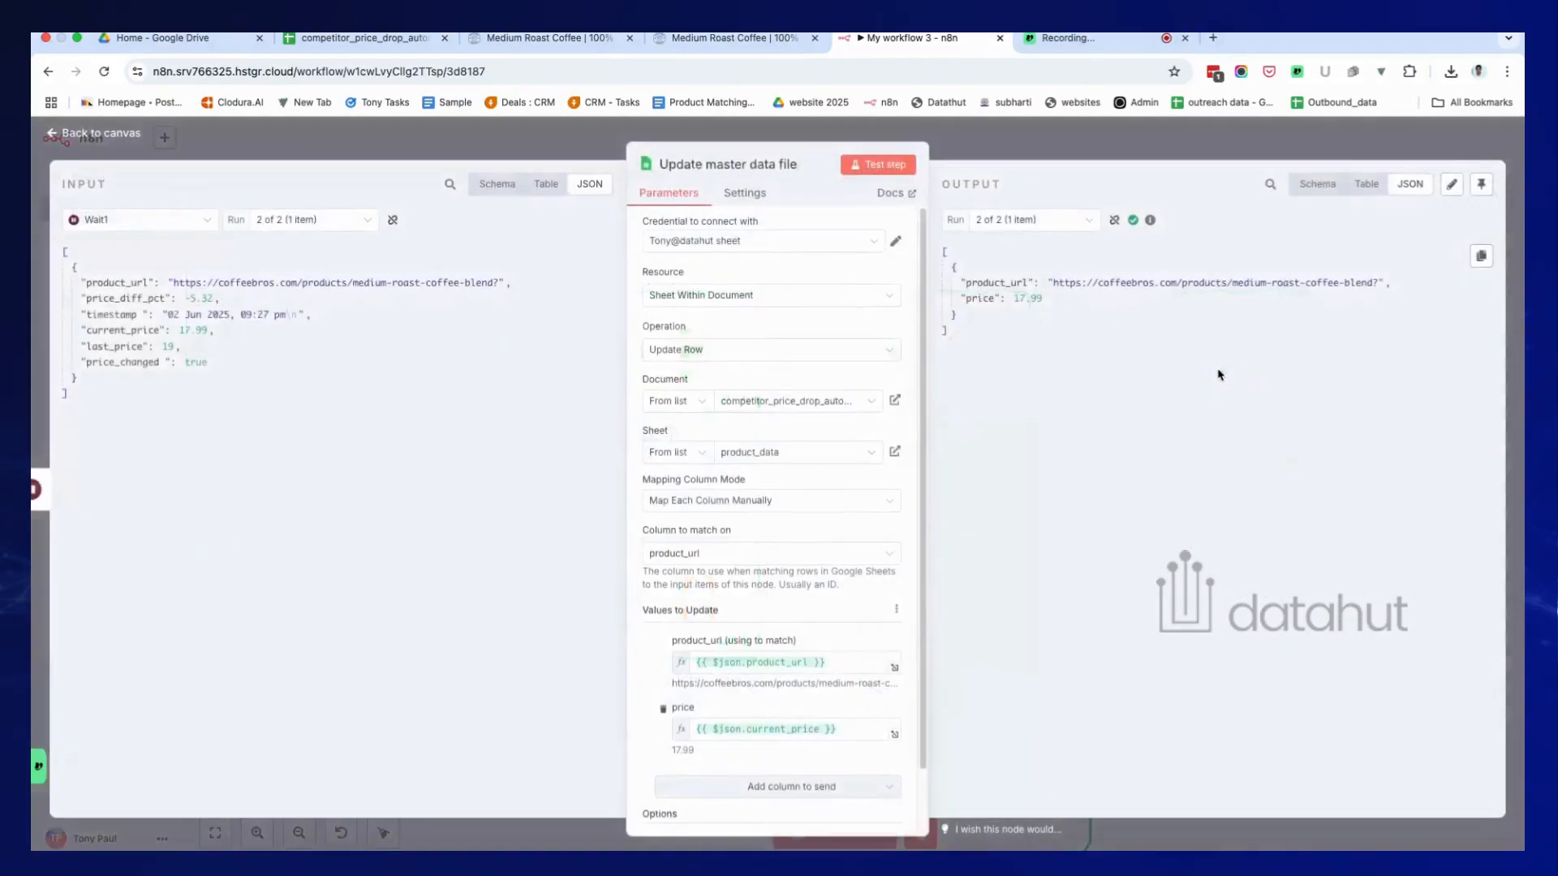
key(Escape)
click(363, 39)
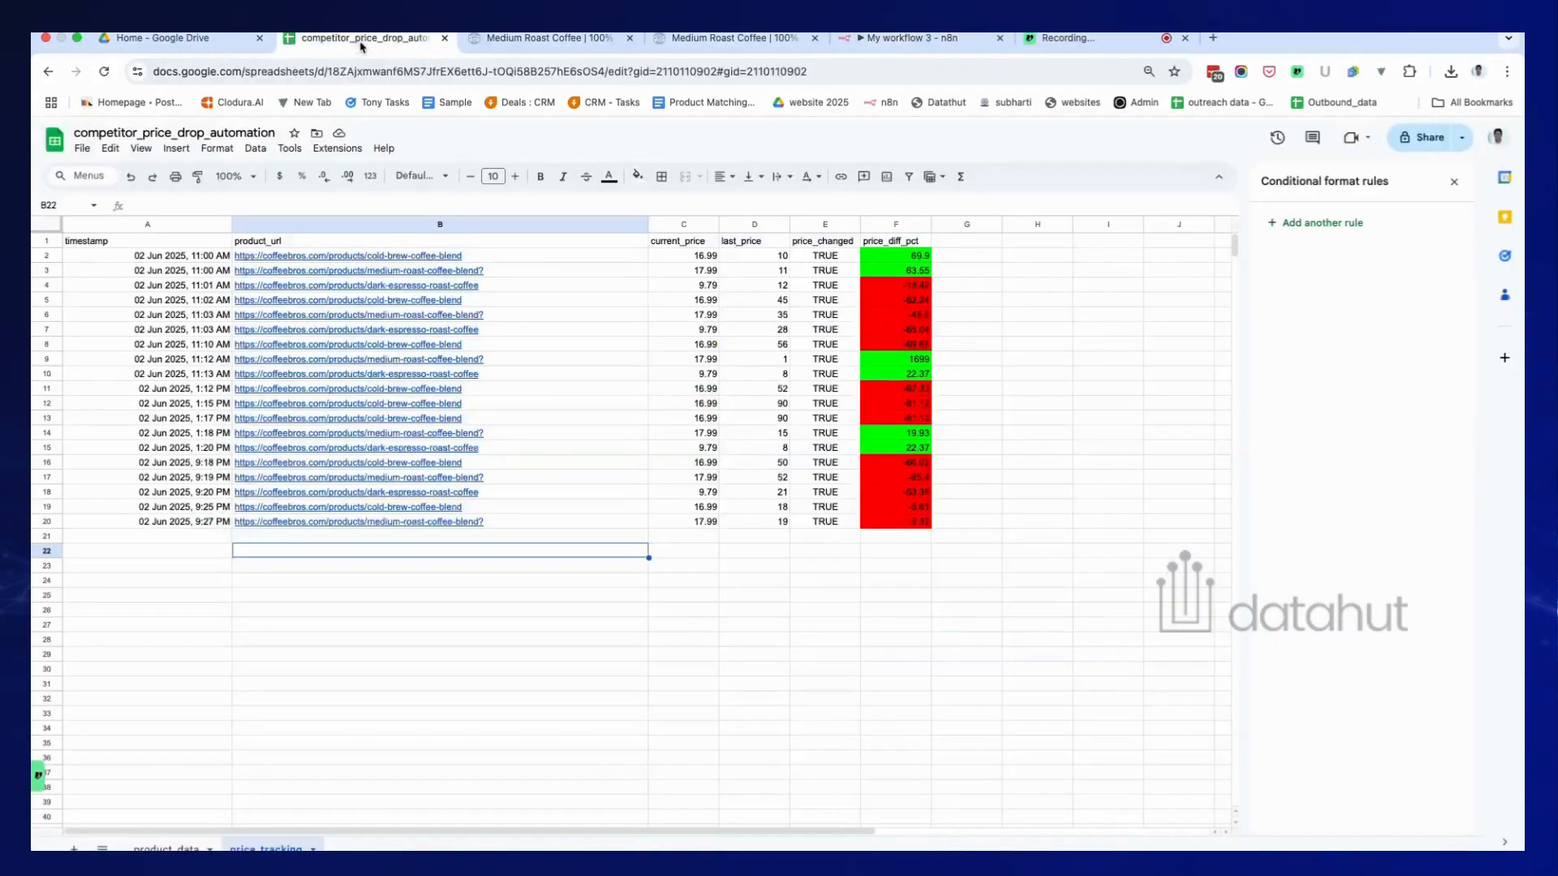
click(166, 848)
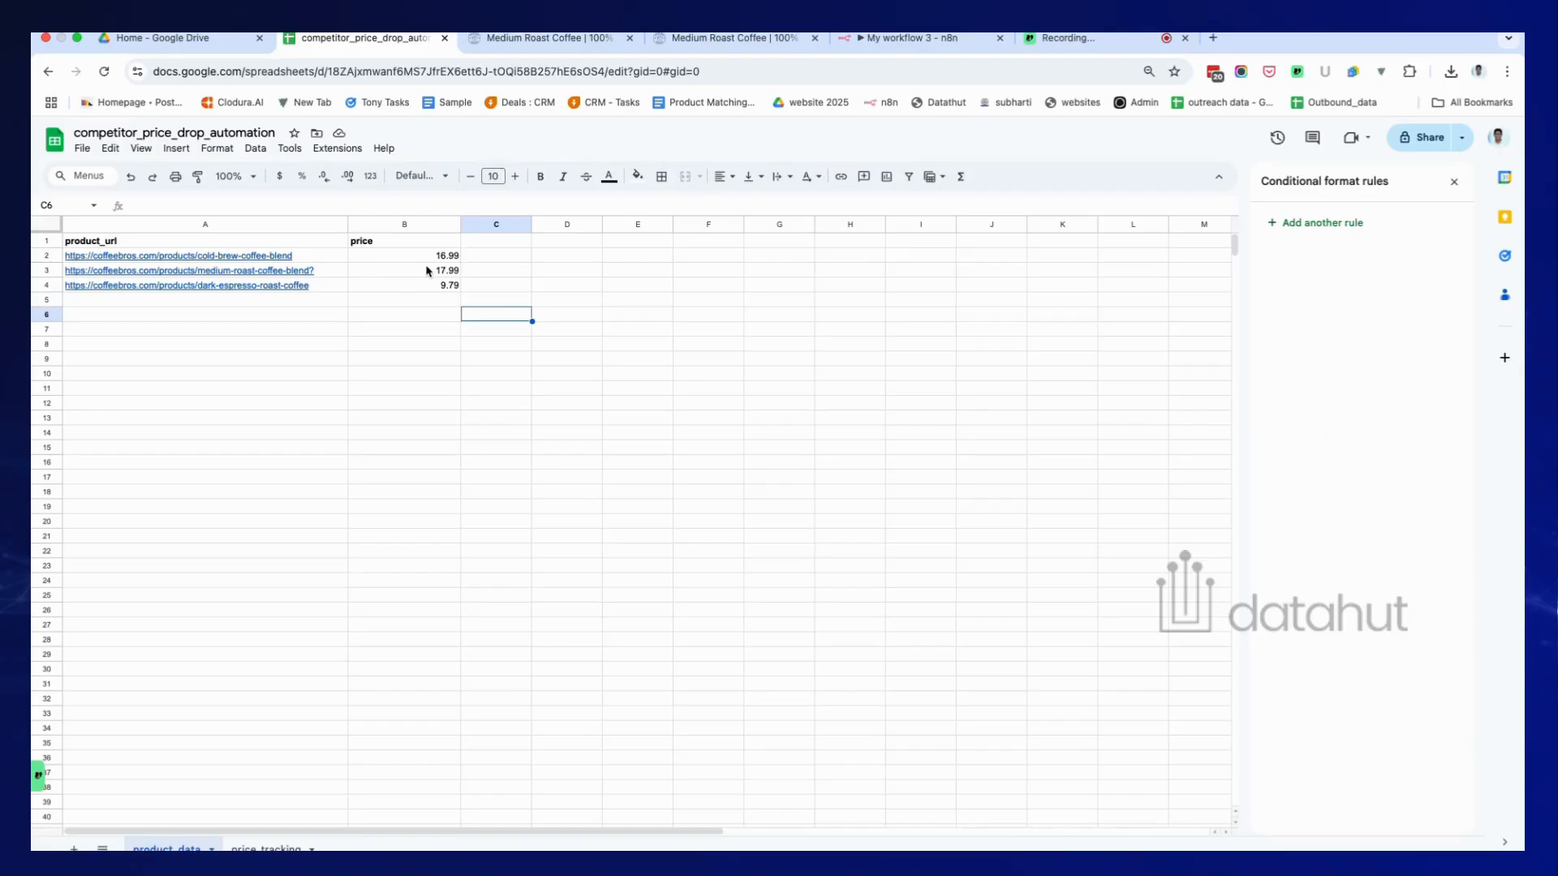
click(1082, 56)
click(910, 57)
scroll(599, 435, down, 2)
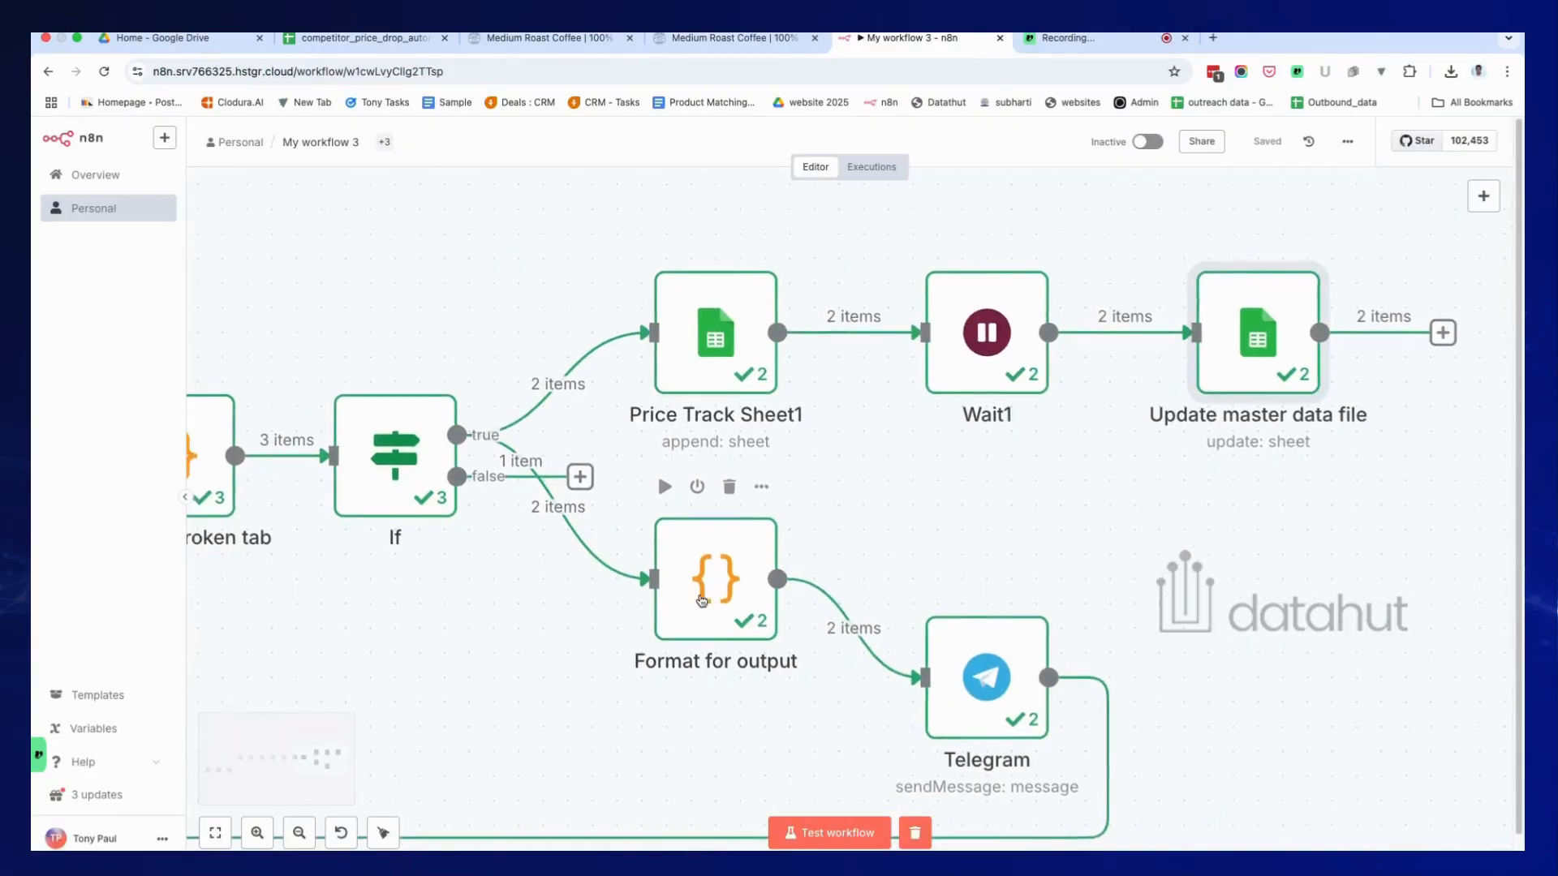
scroll(599, 435, down, 1)
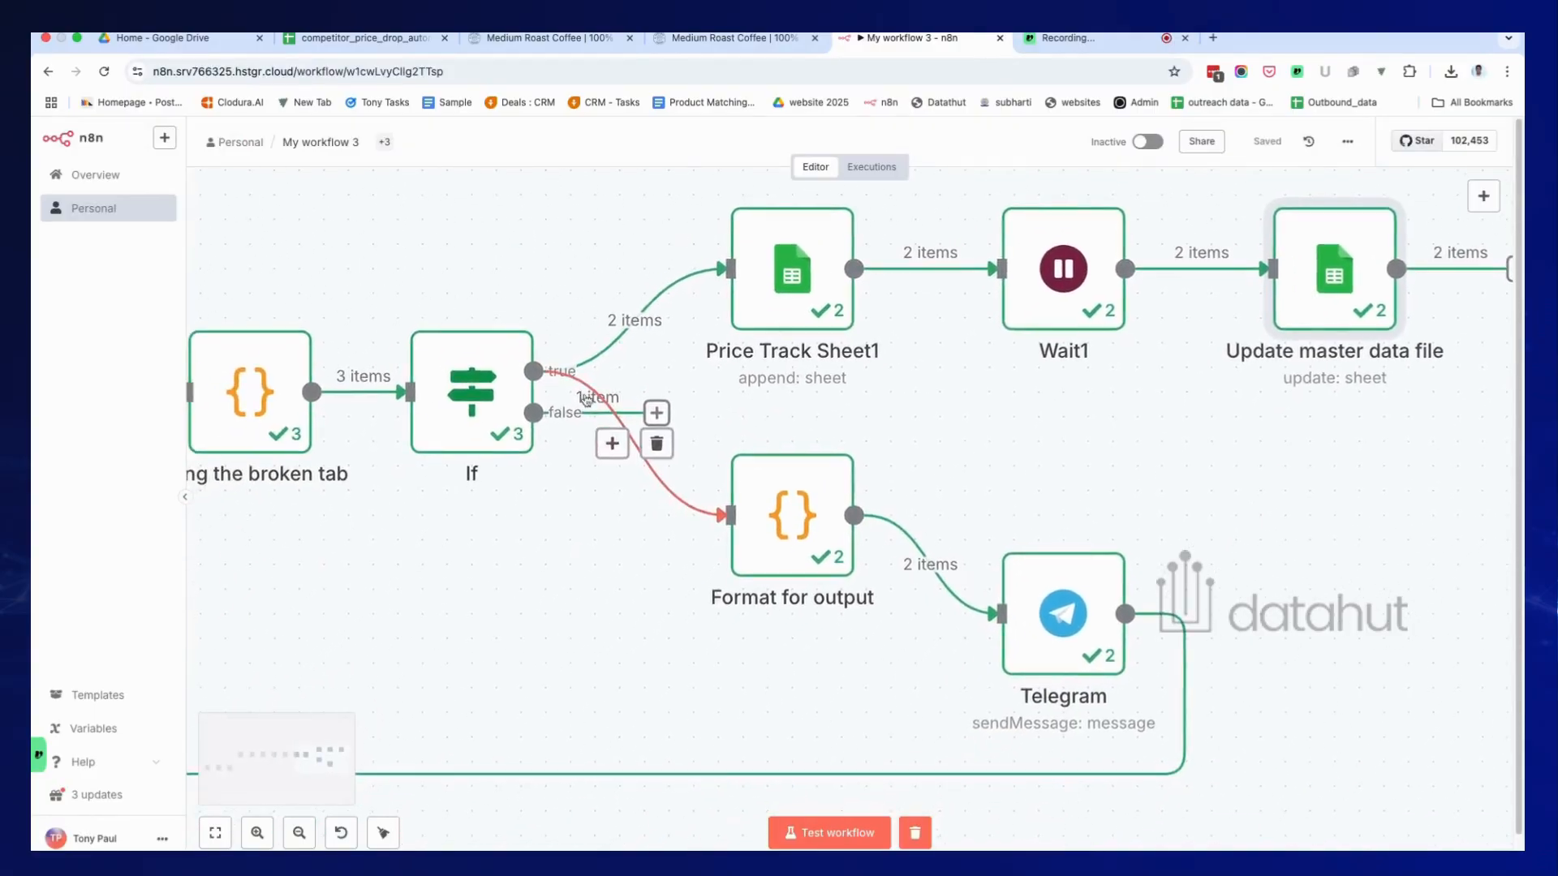
Read the Format for output code building the Price Drop Alert: last $19, current $17.99, -5.32%.
double_click(780, 554)
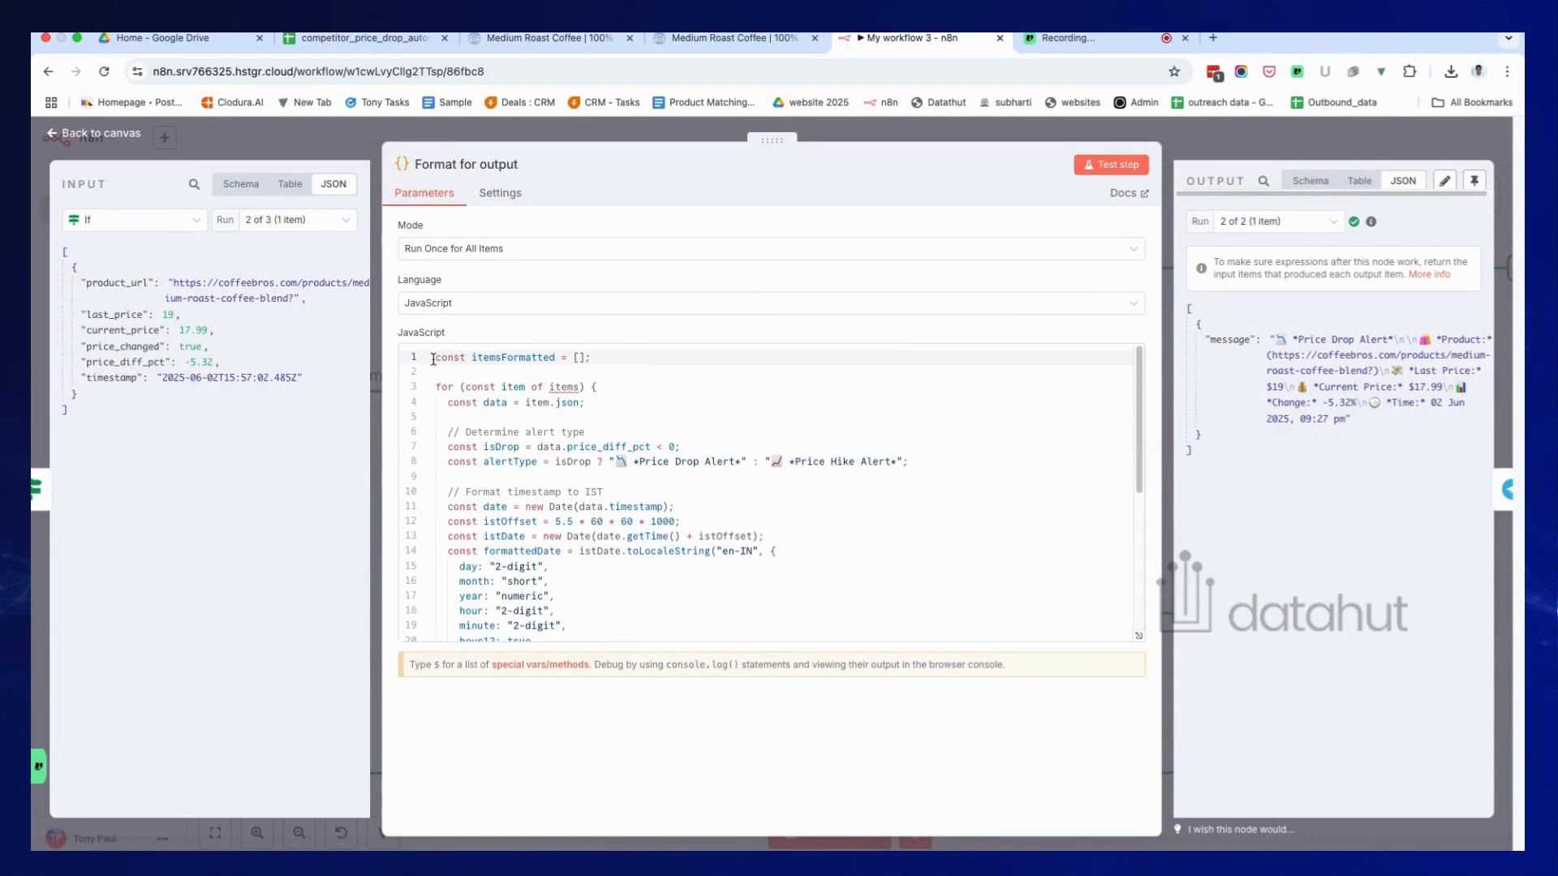
click(1229, 153)
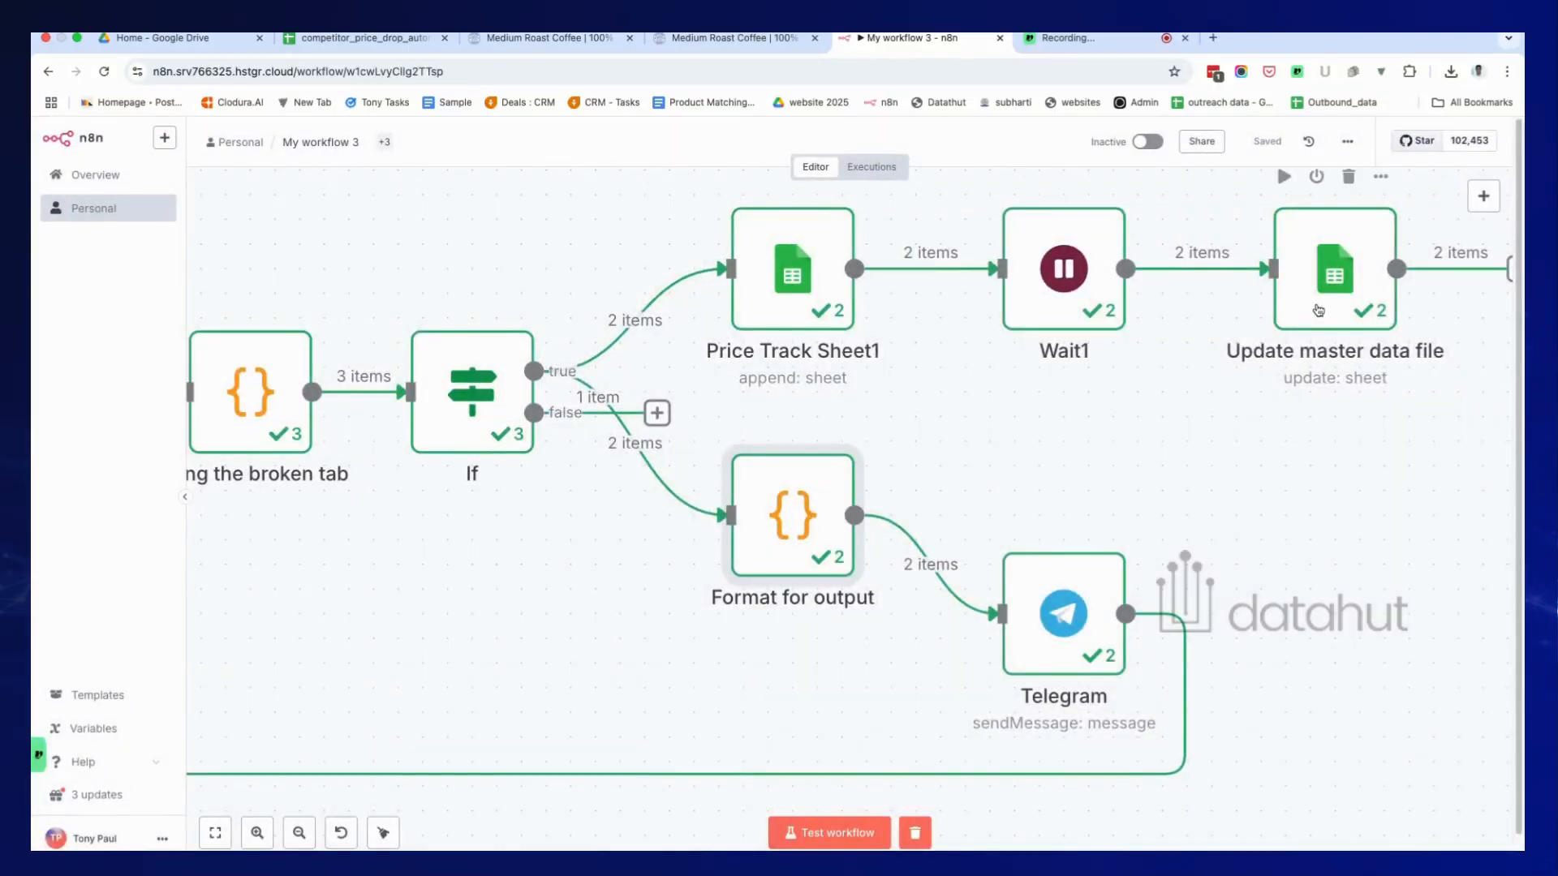
scroll(1093, 610, left, 3)
scroll(1093, 609, down, 1)
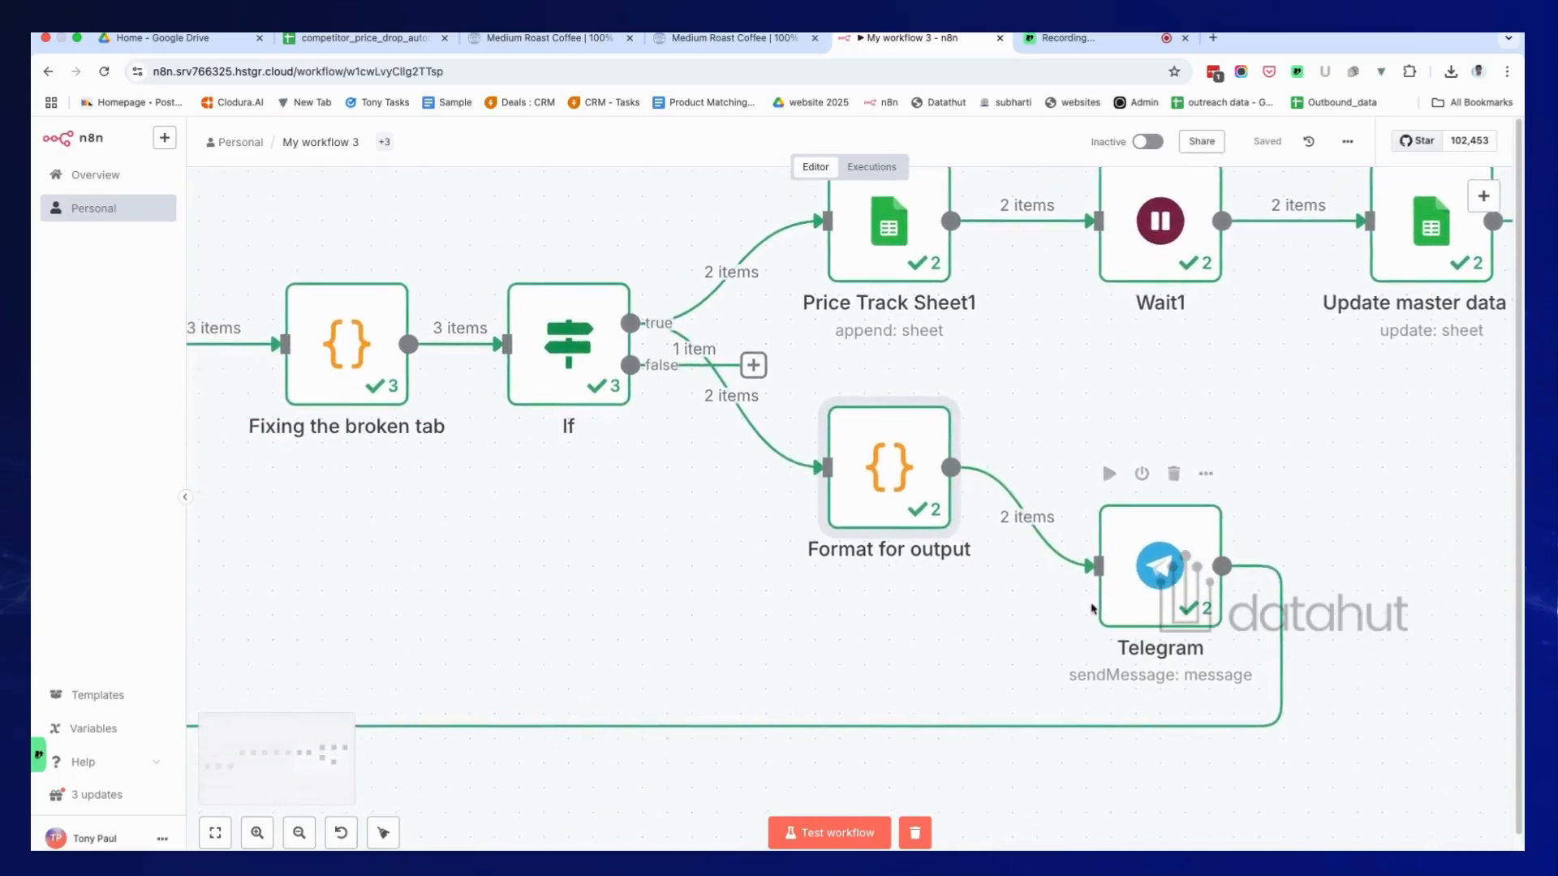
double_click(916, 460)
click(674, 638)
scroll(441, 418, down, 3)
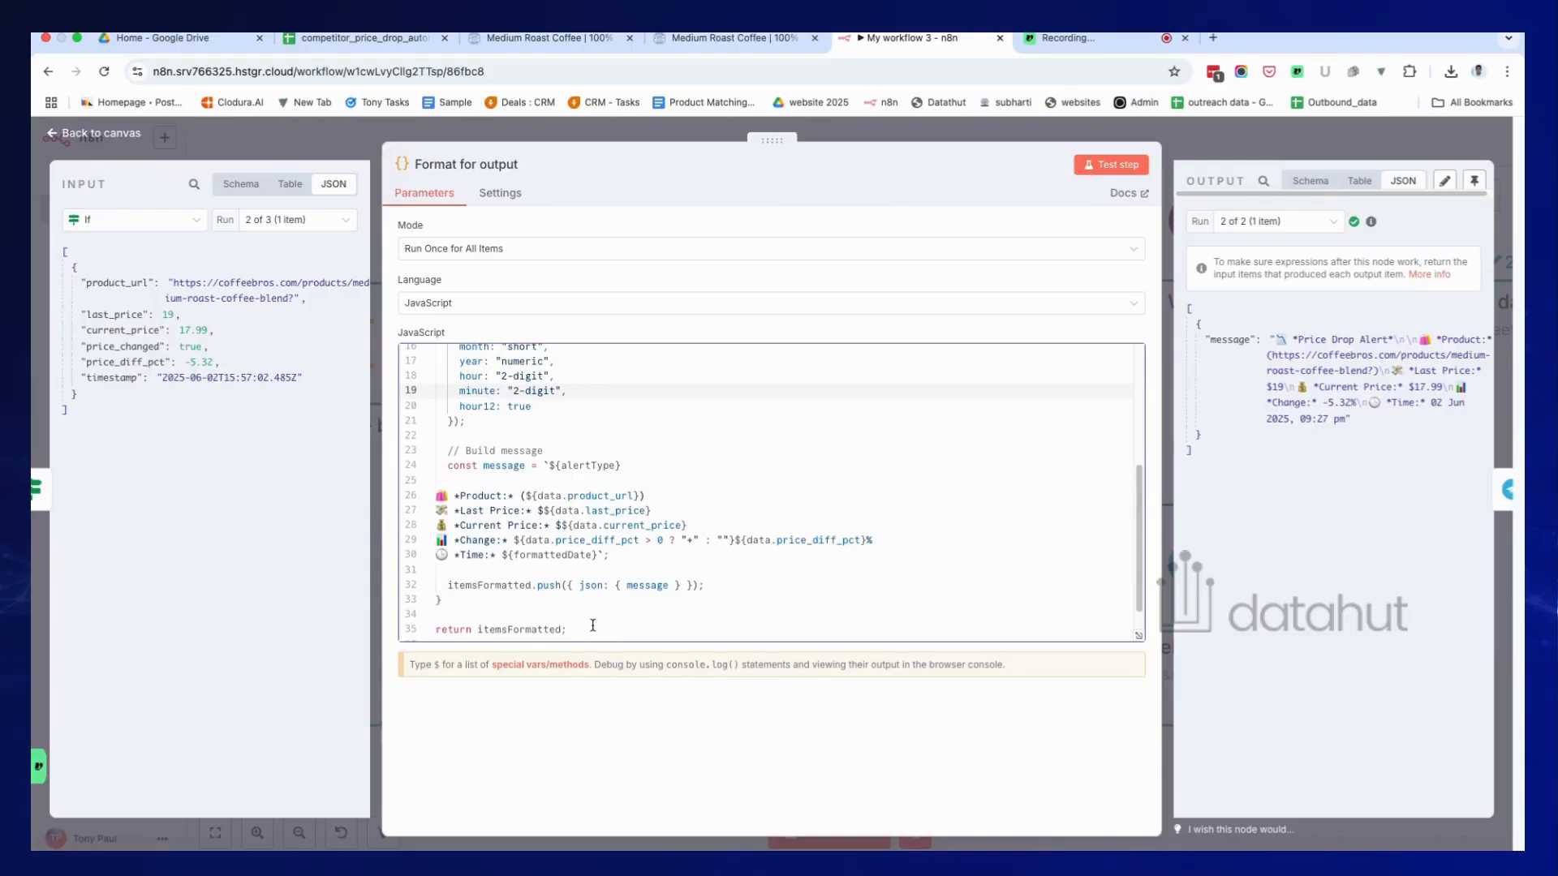
scroll(589, 625, up, 3)
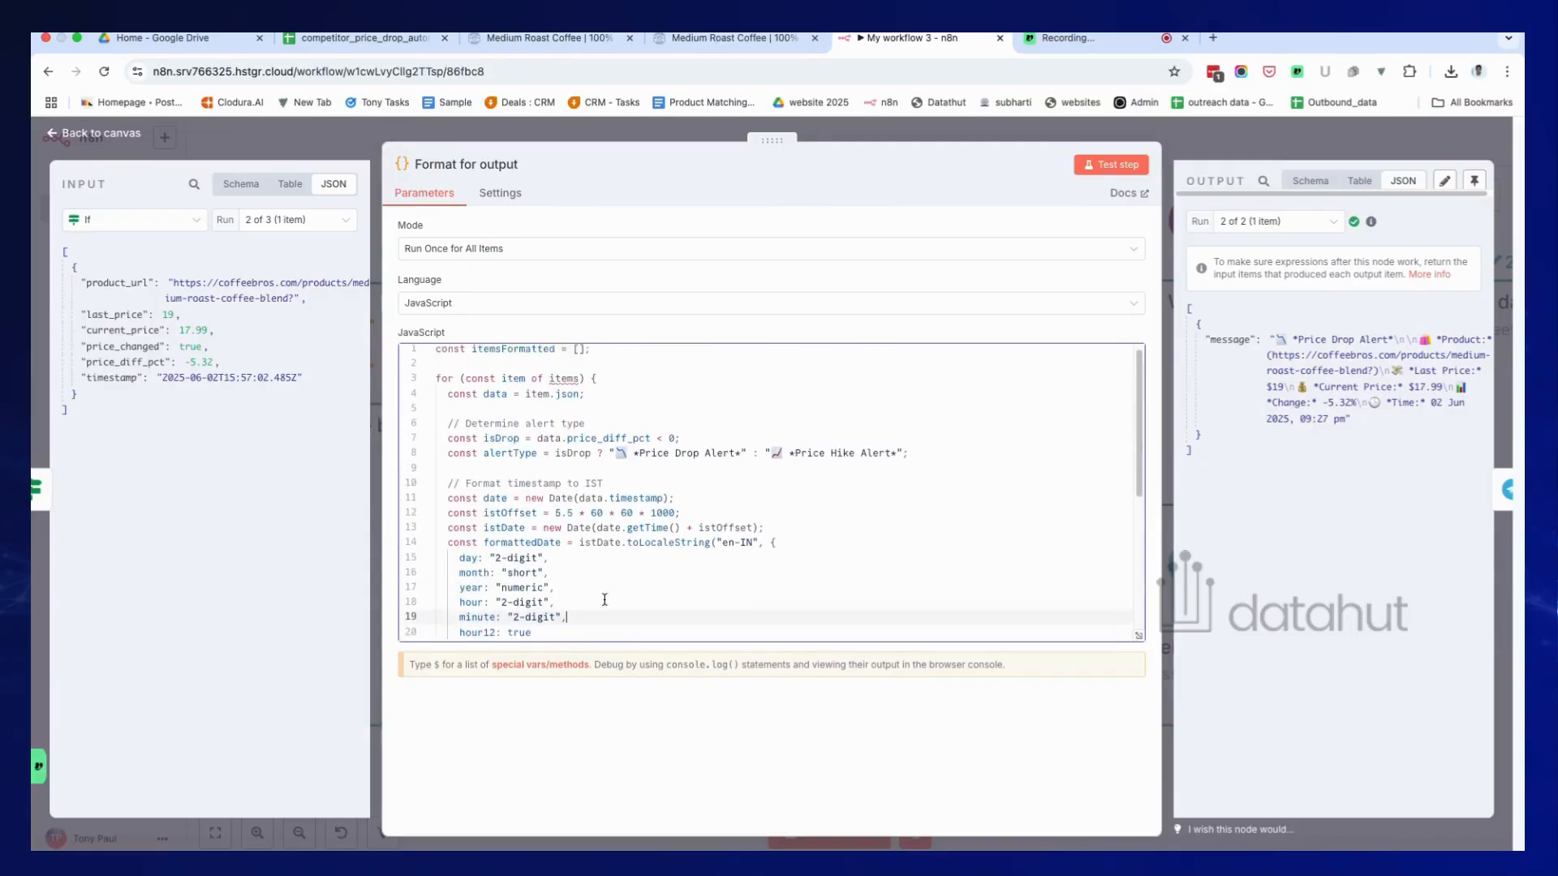
click(885, 141)
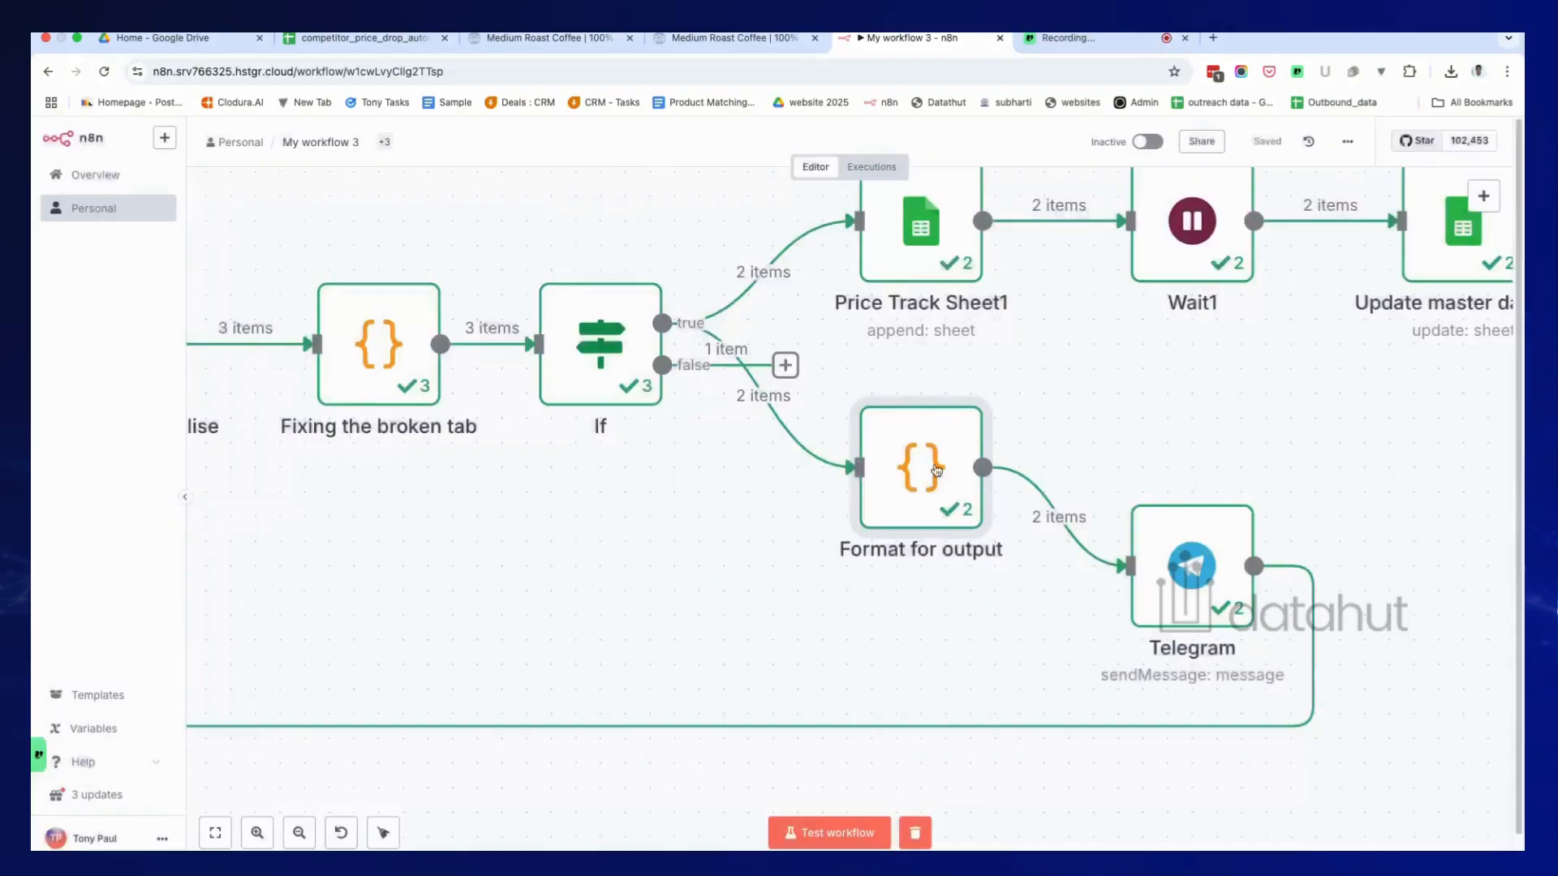
Check the alert message text preview in the Telegram node's settings.
double_click(1183, 588)
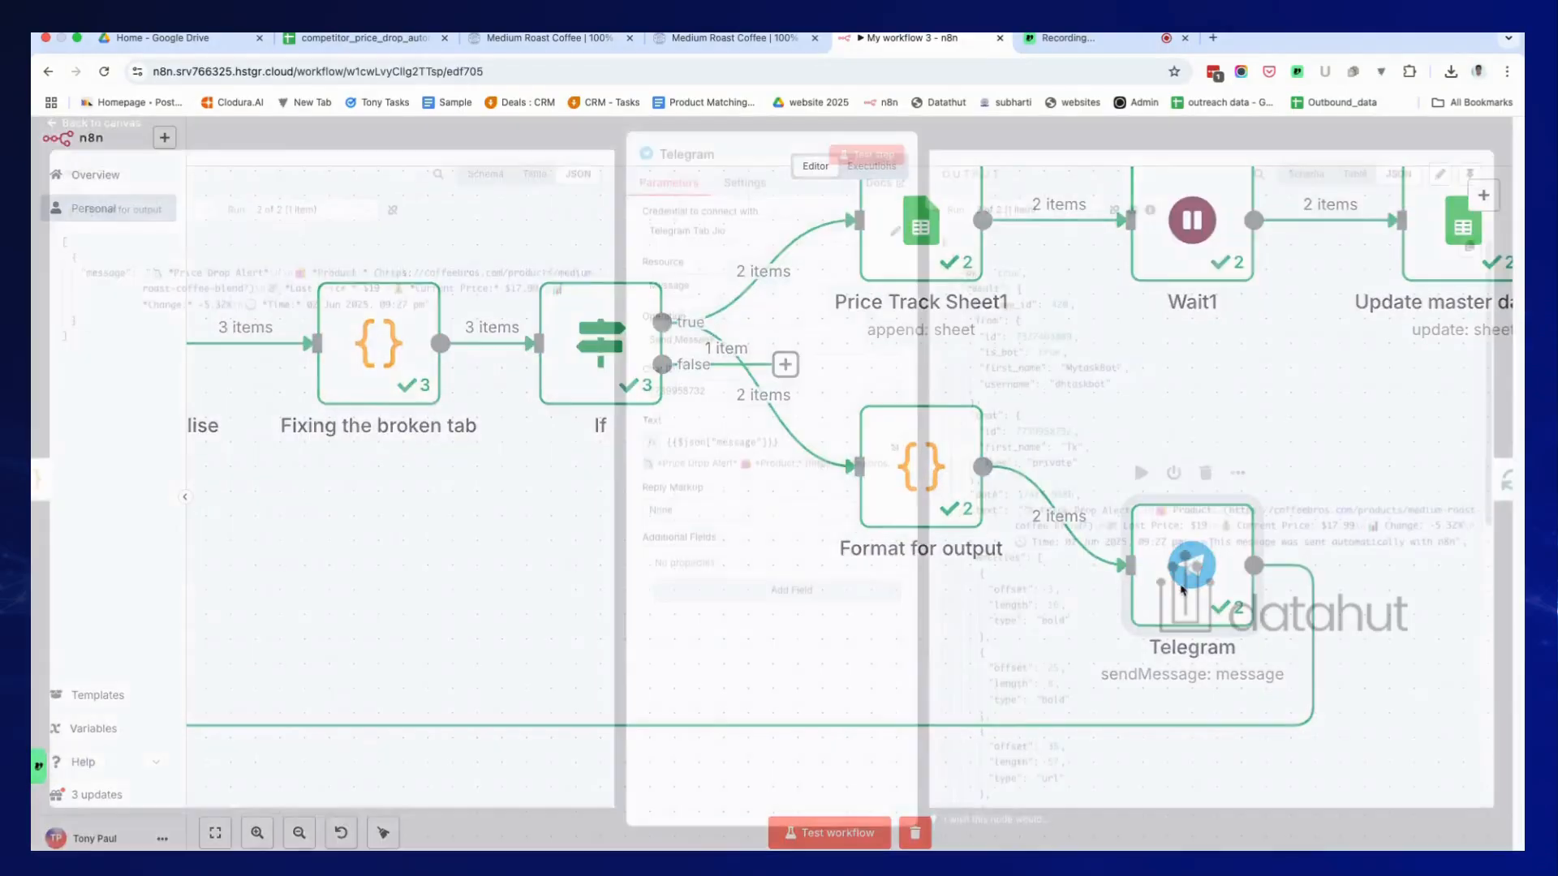
click(816, 456)
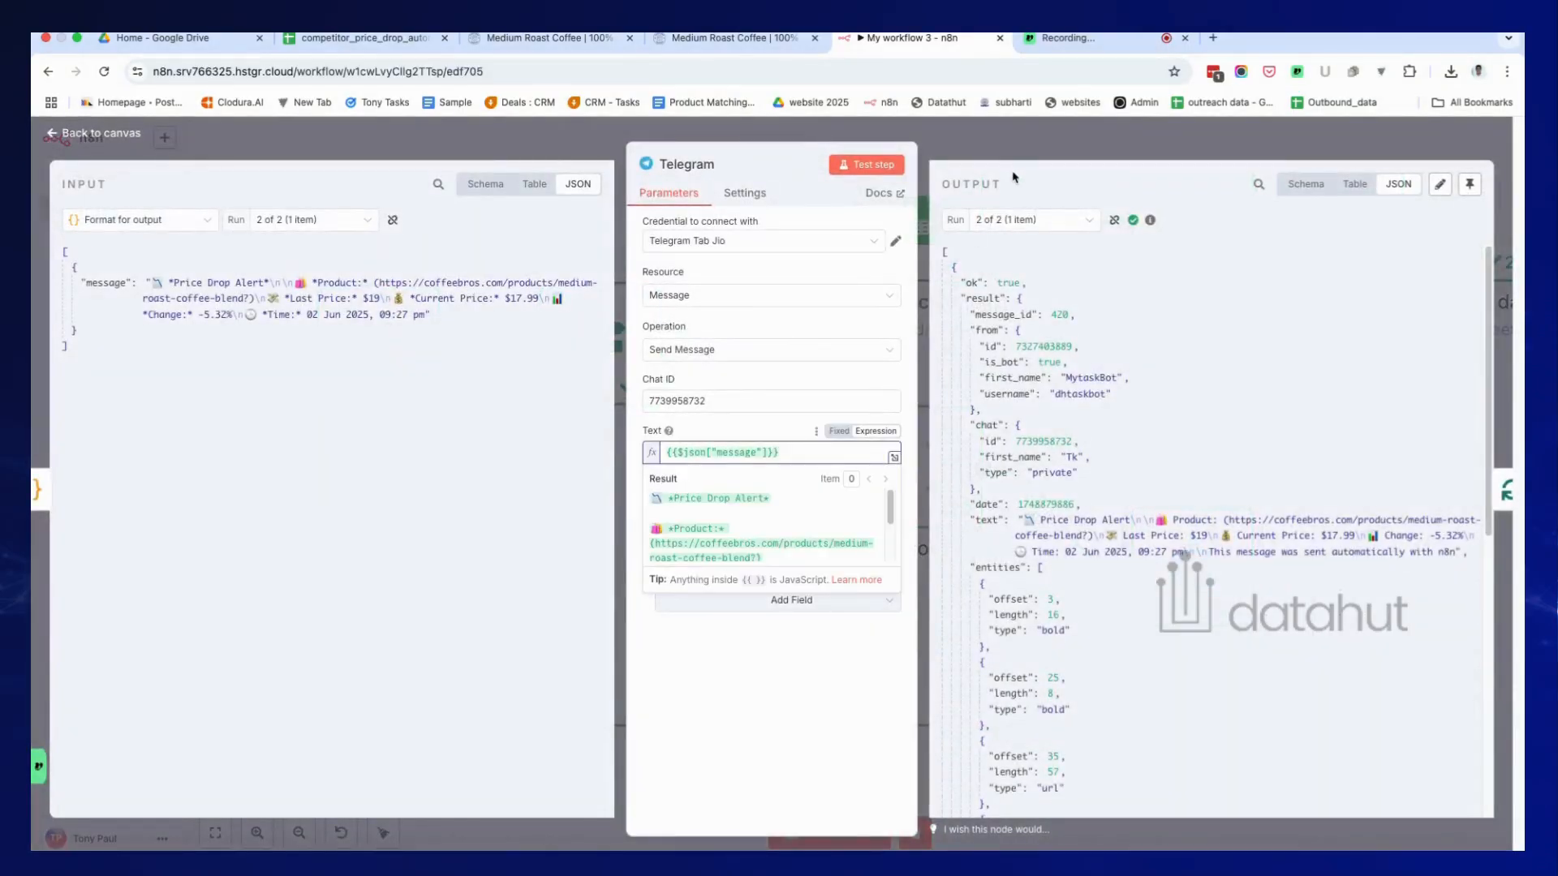
click(1014, 148)
Run the whole workflow as a test, then bring up the competitor_price_drop_automation spreadsheet.
scroll(1029, 647, down, 5)
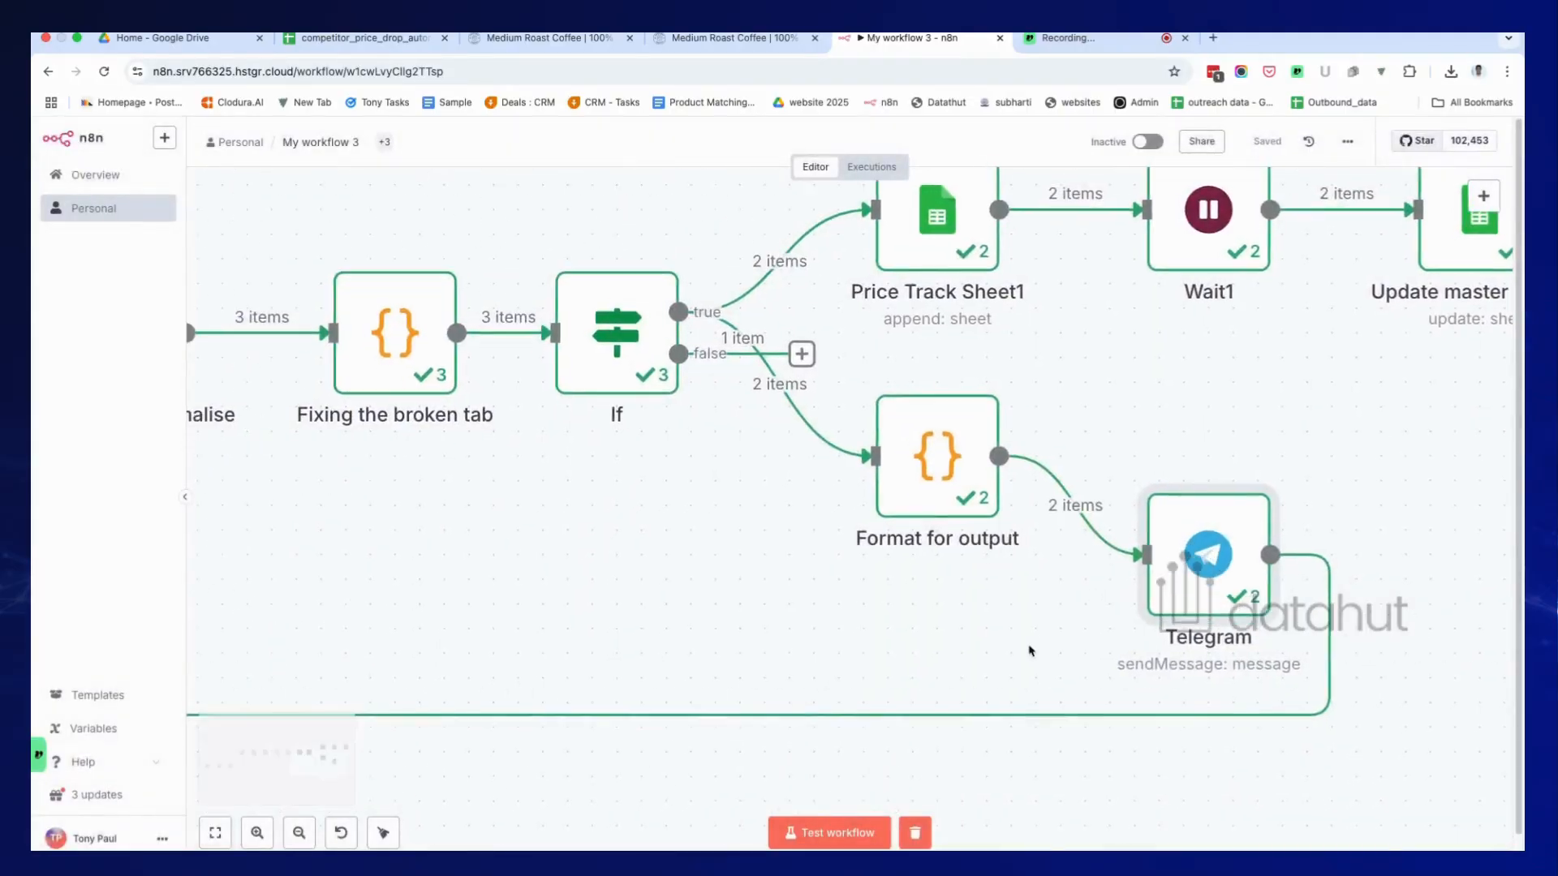
scroll(1034, 652, down, 5)
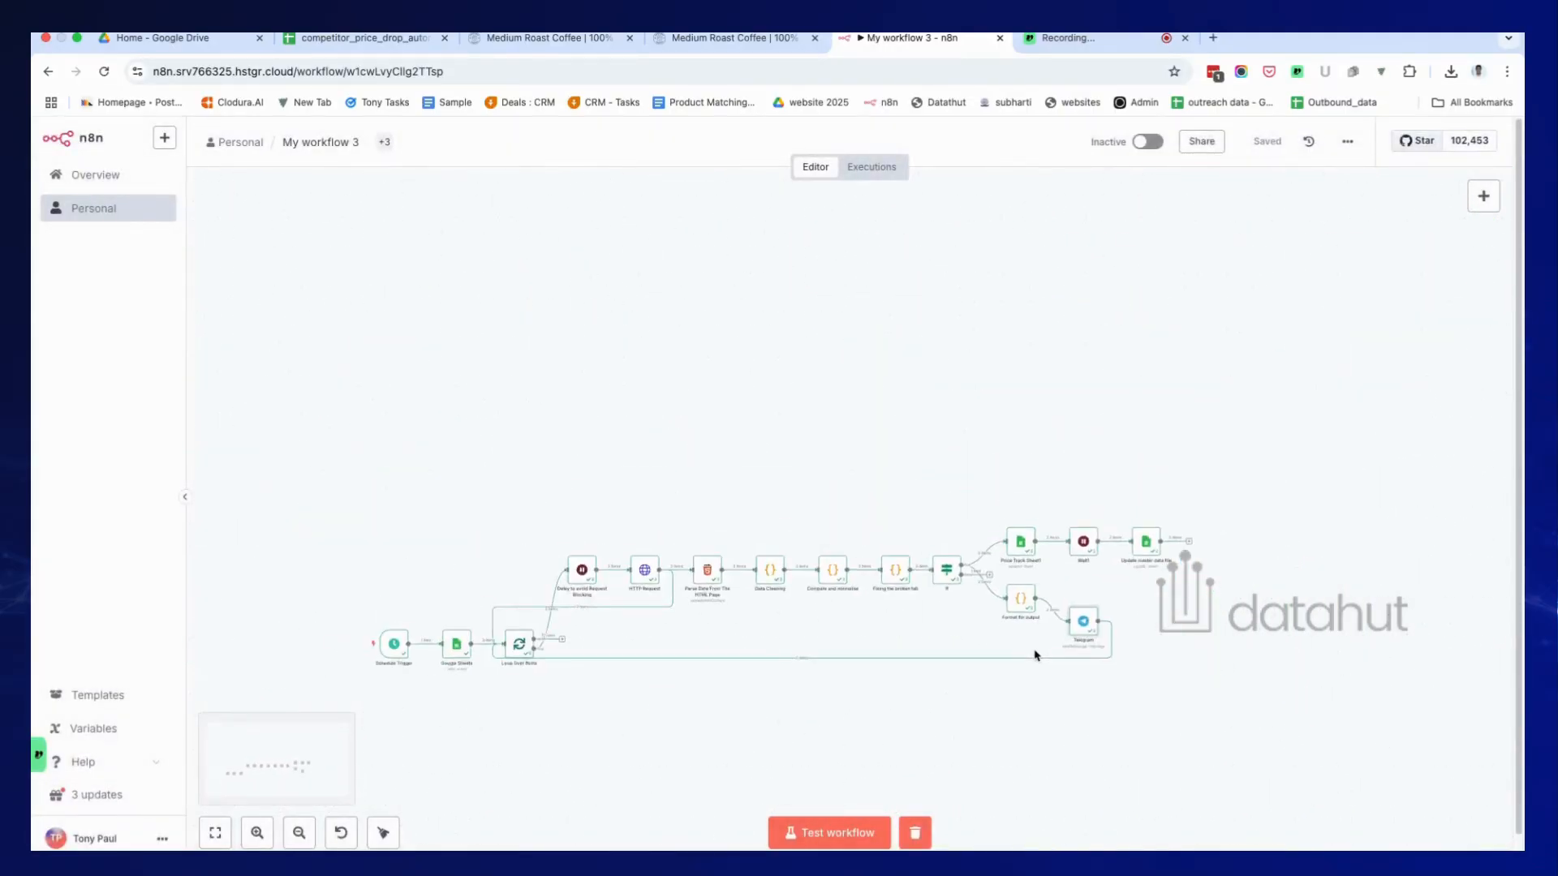
scroll(1036, 656, up, 5)
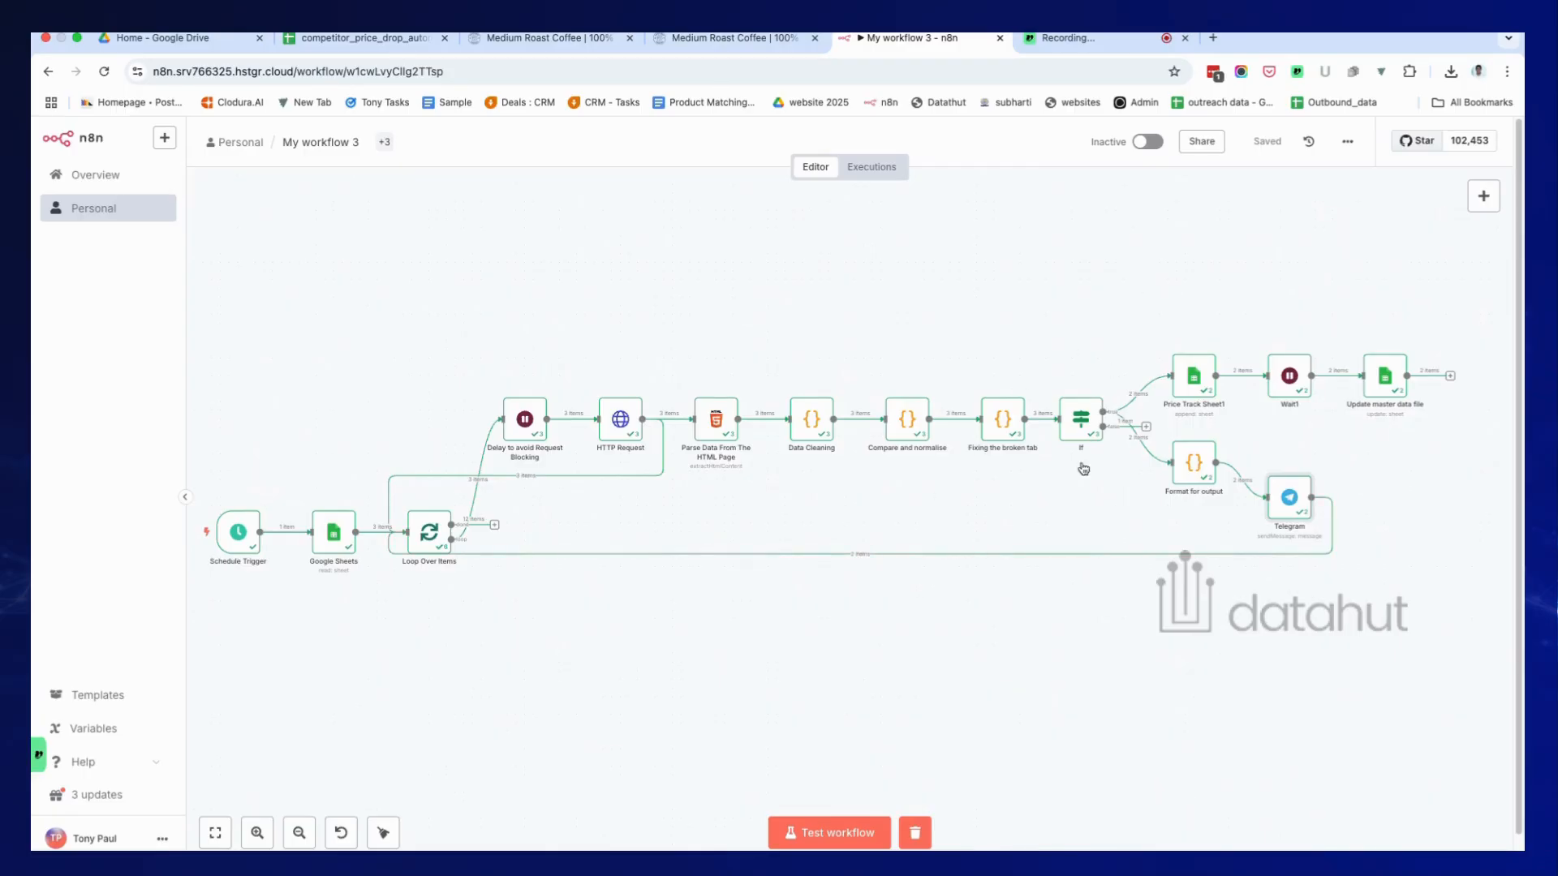
click(845, 835)
click(335, 41)
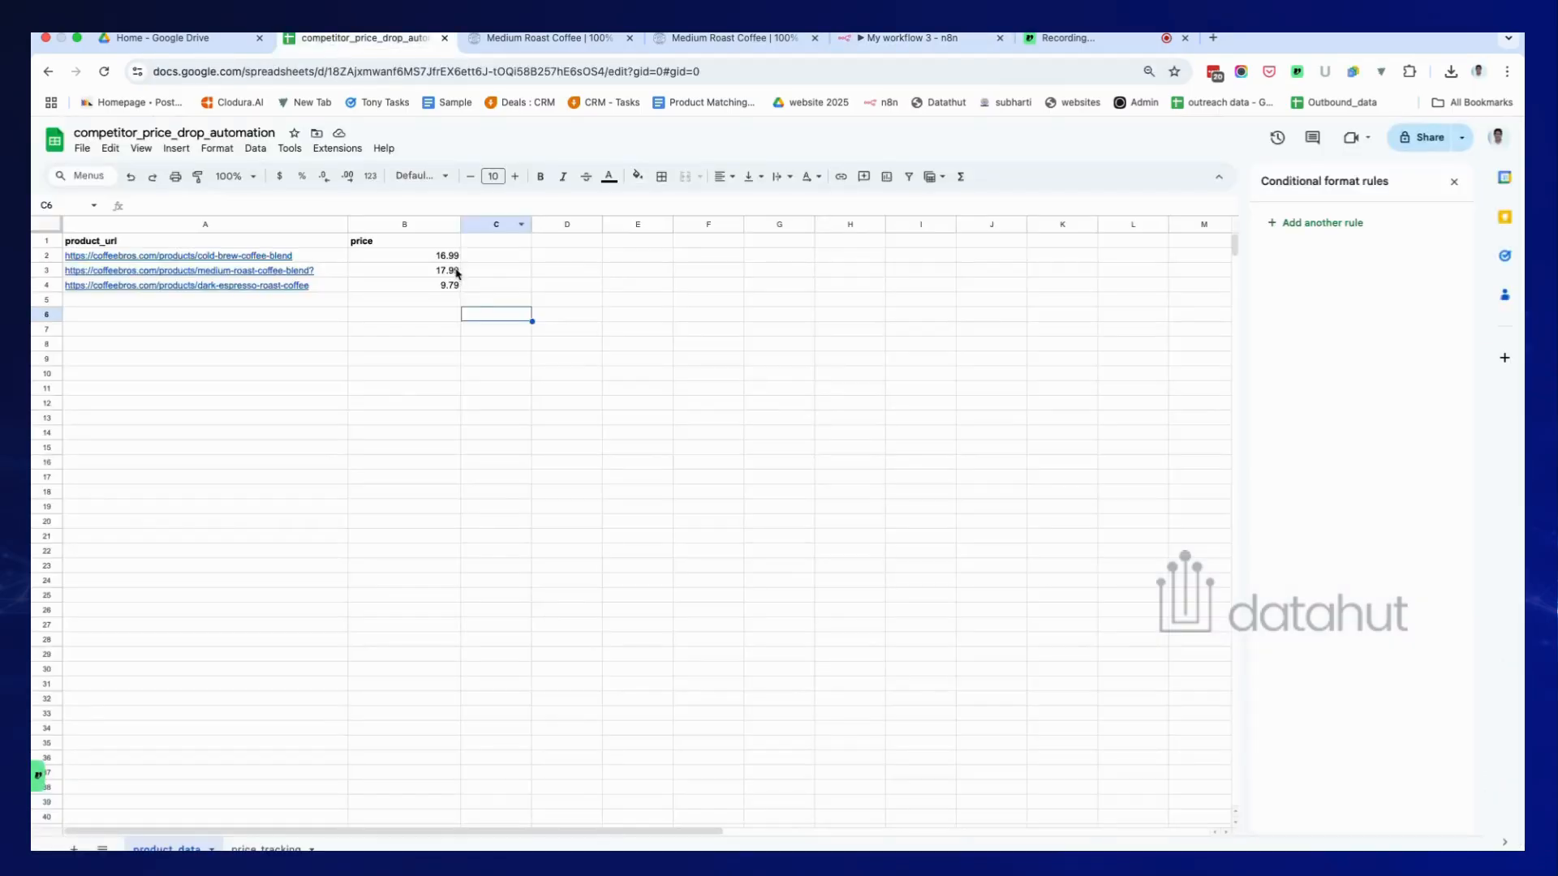
Replace the cold brew price 16.99 in B2 with 50 and the medium roast price in B3 with 10.
click(436, 254)
double_click(436, 253)
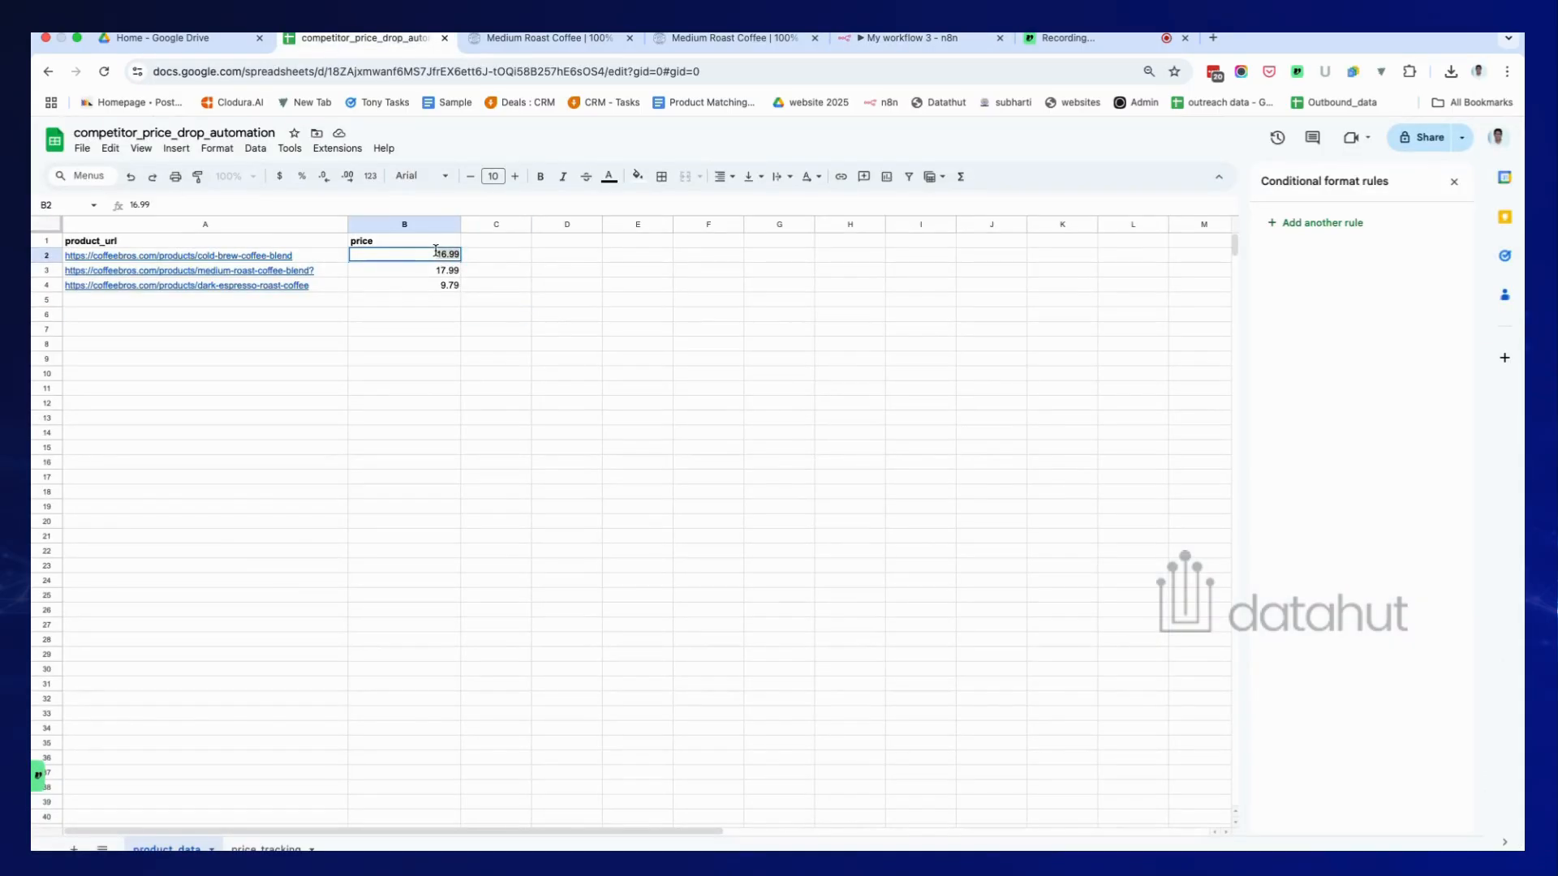
text(50)
double_click(436, 270)
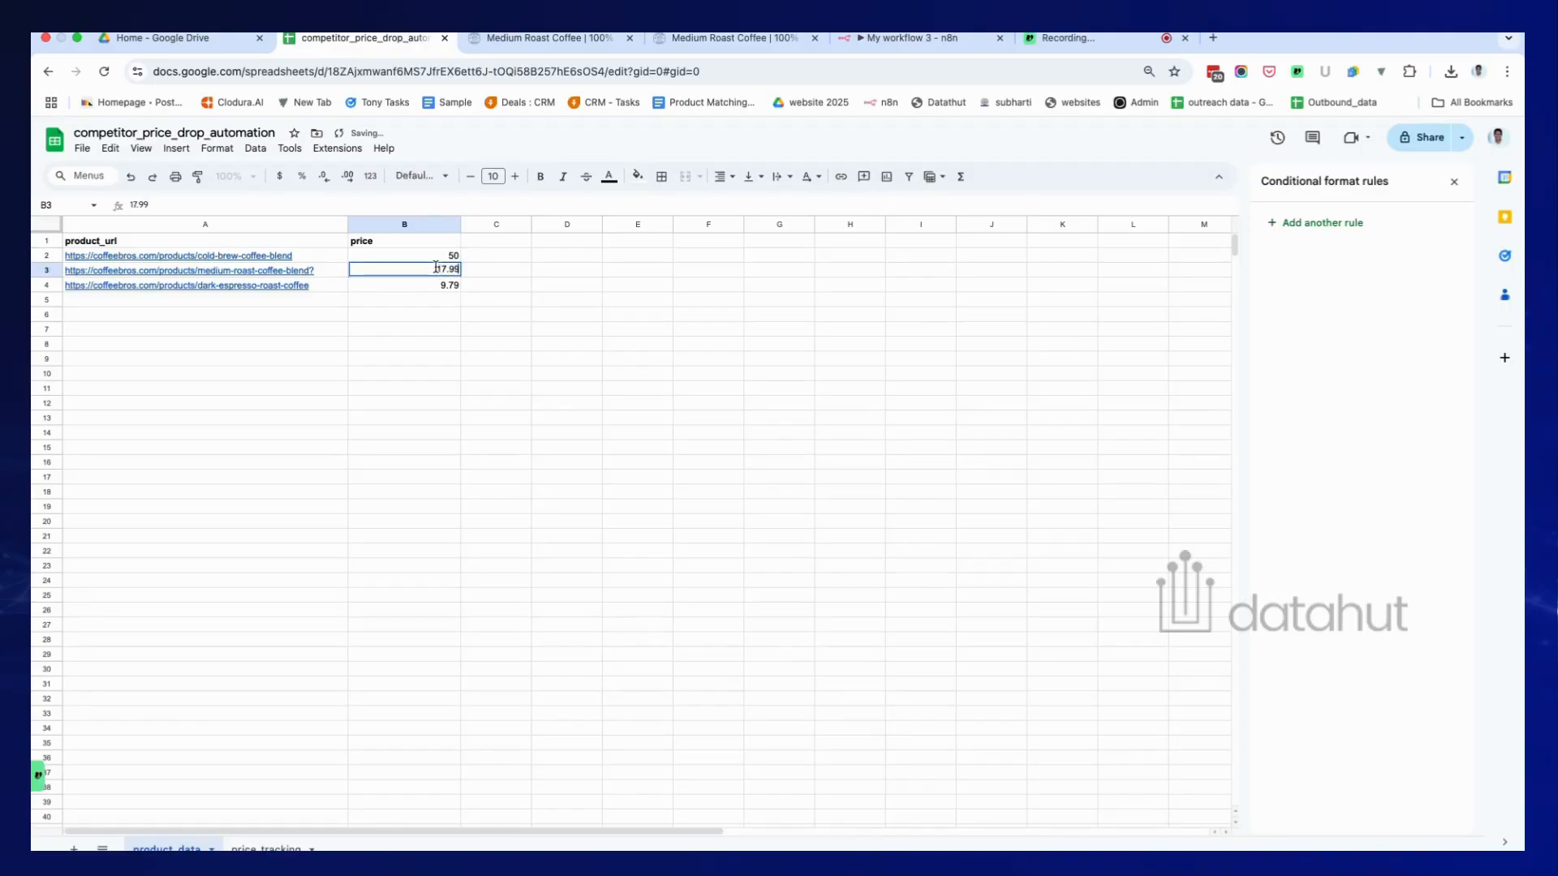
text(10)
click(446, 289)
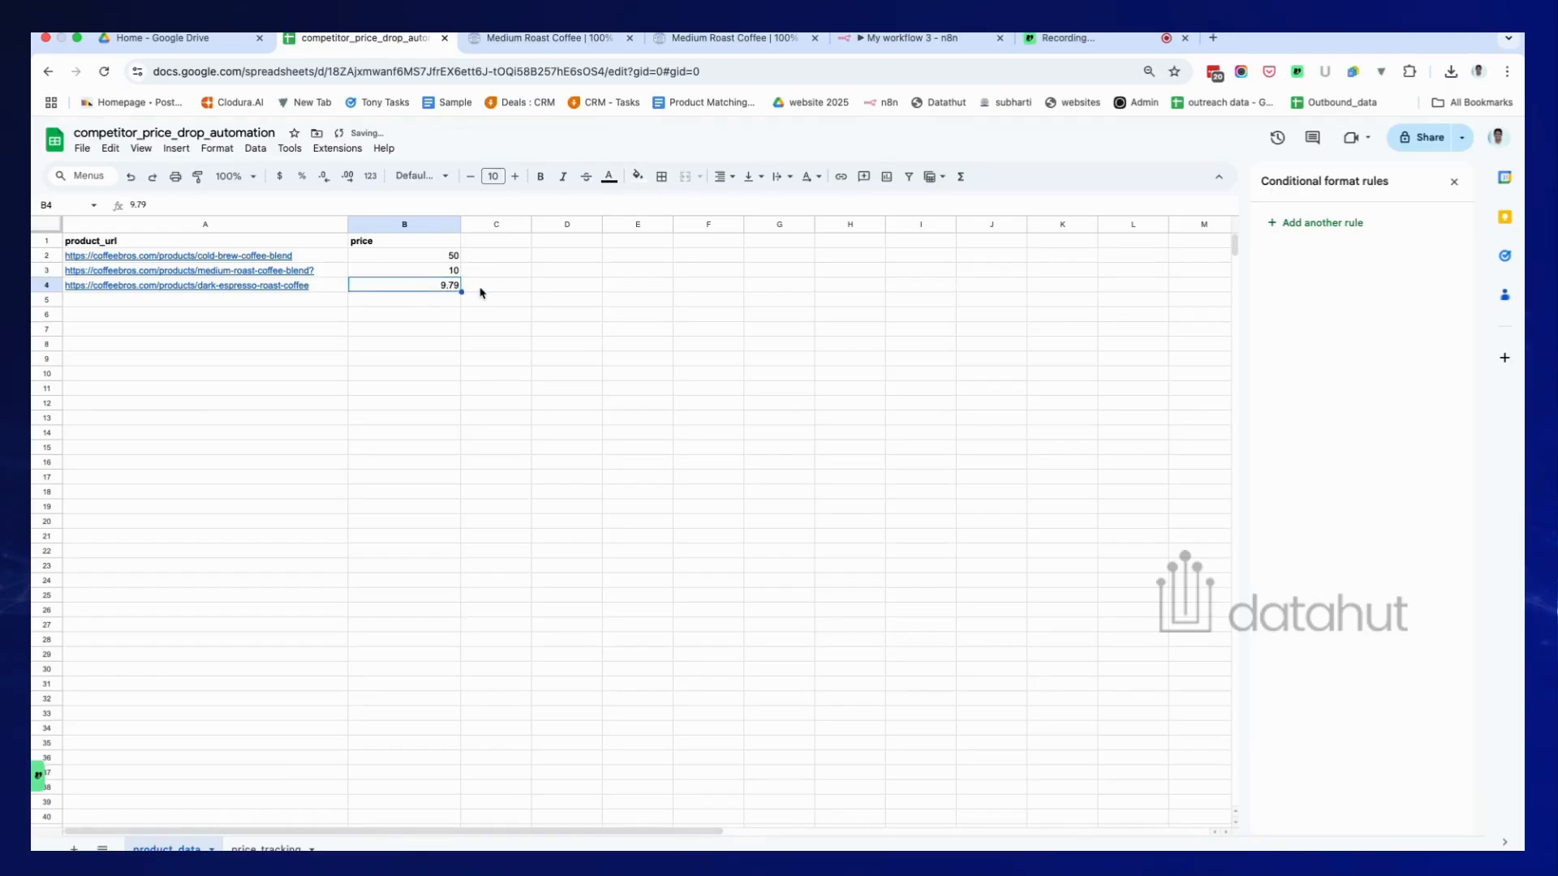
click(513, 291)
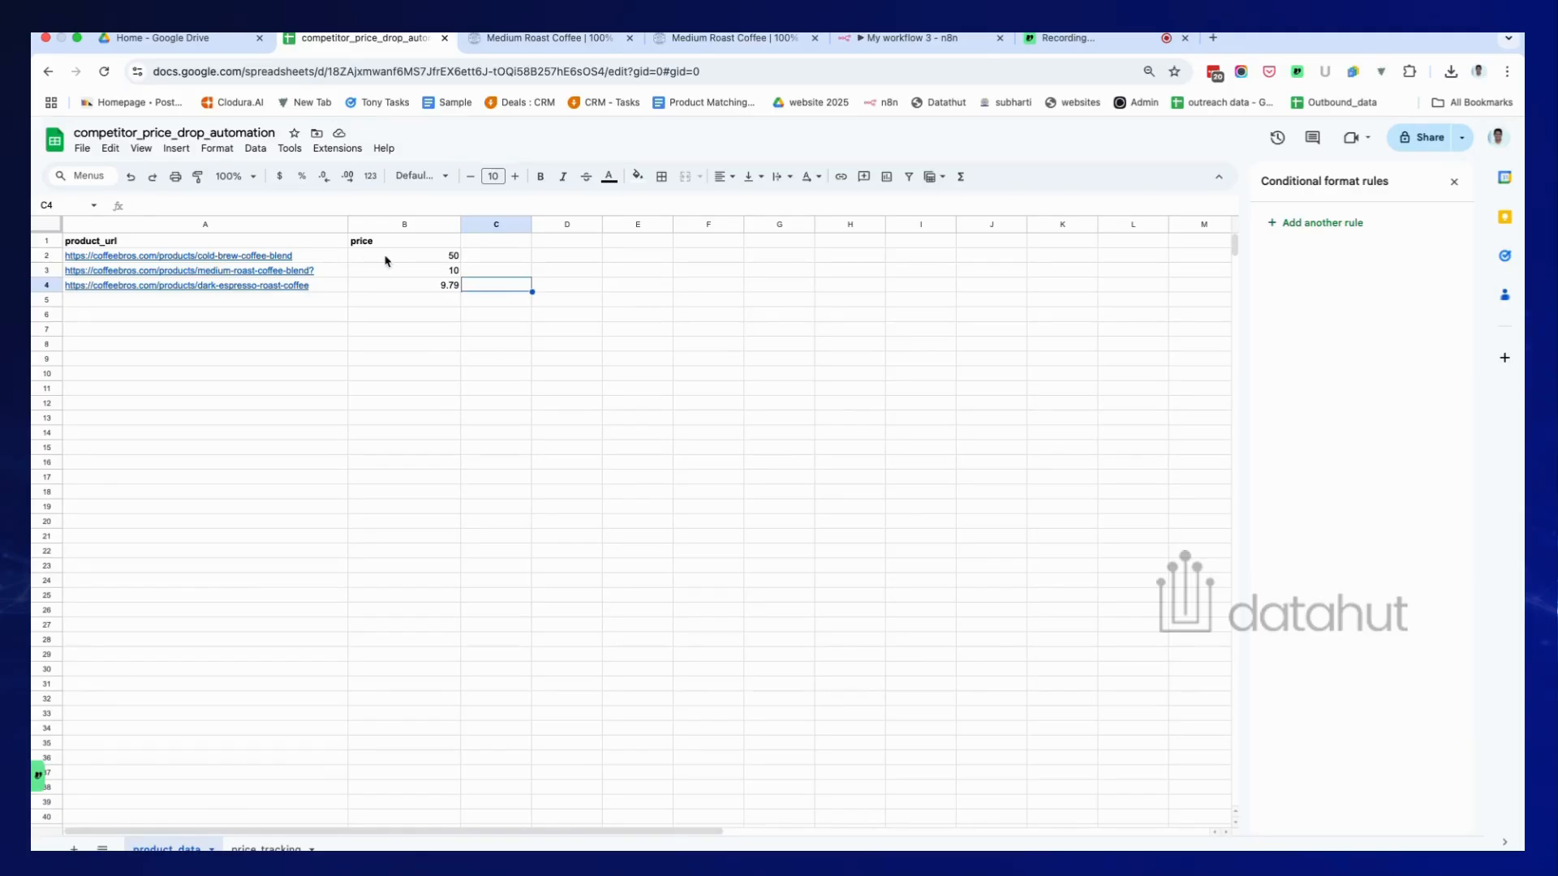
click(445, 258)
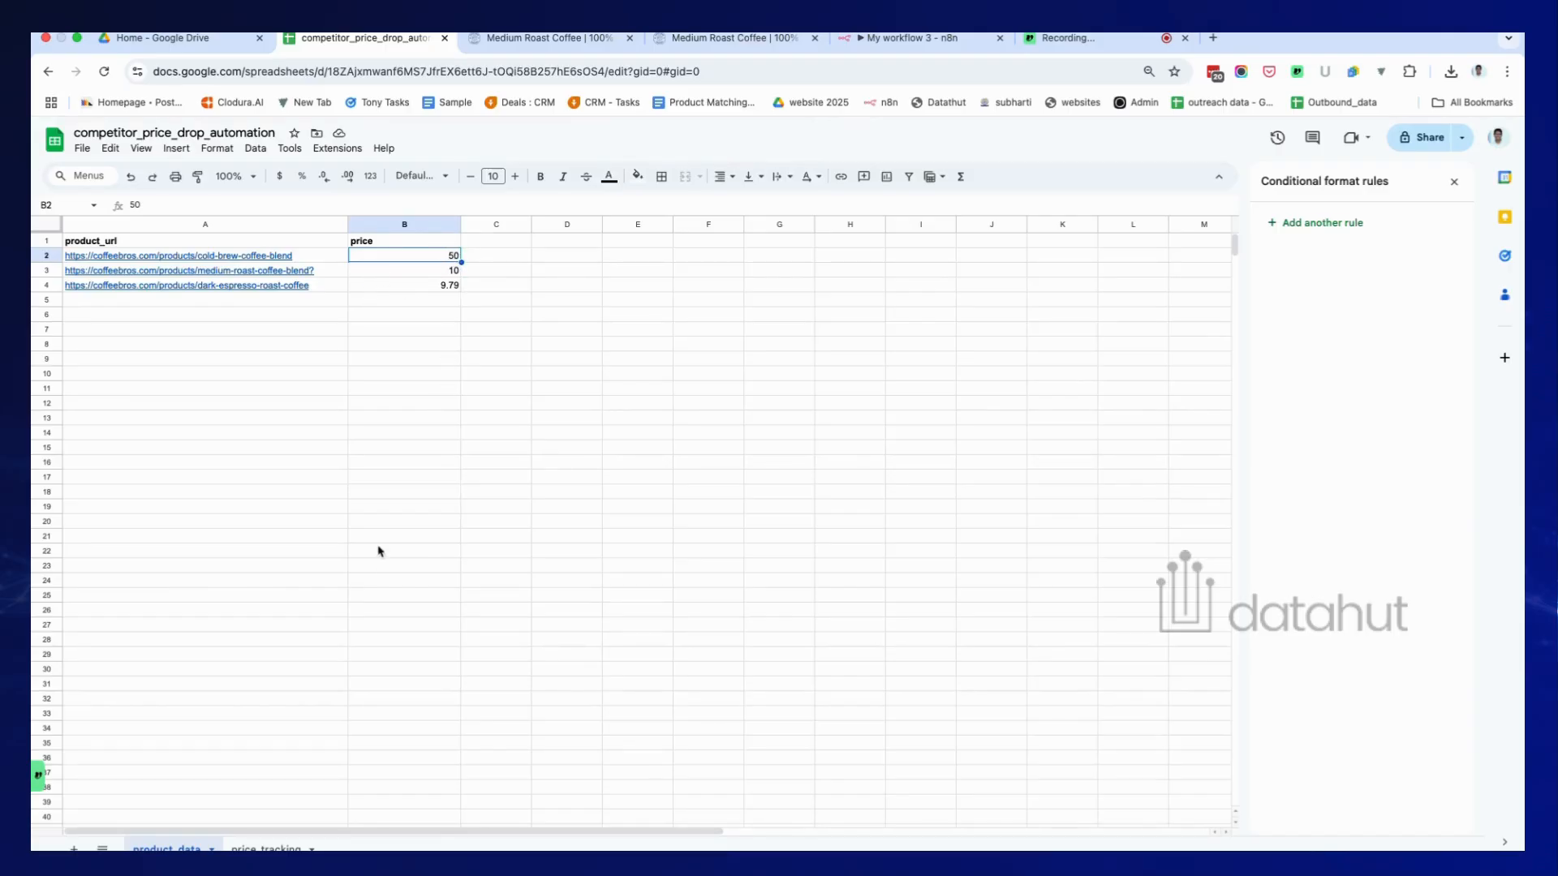
click(941, 40)
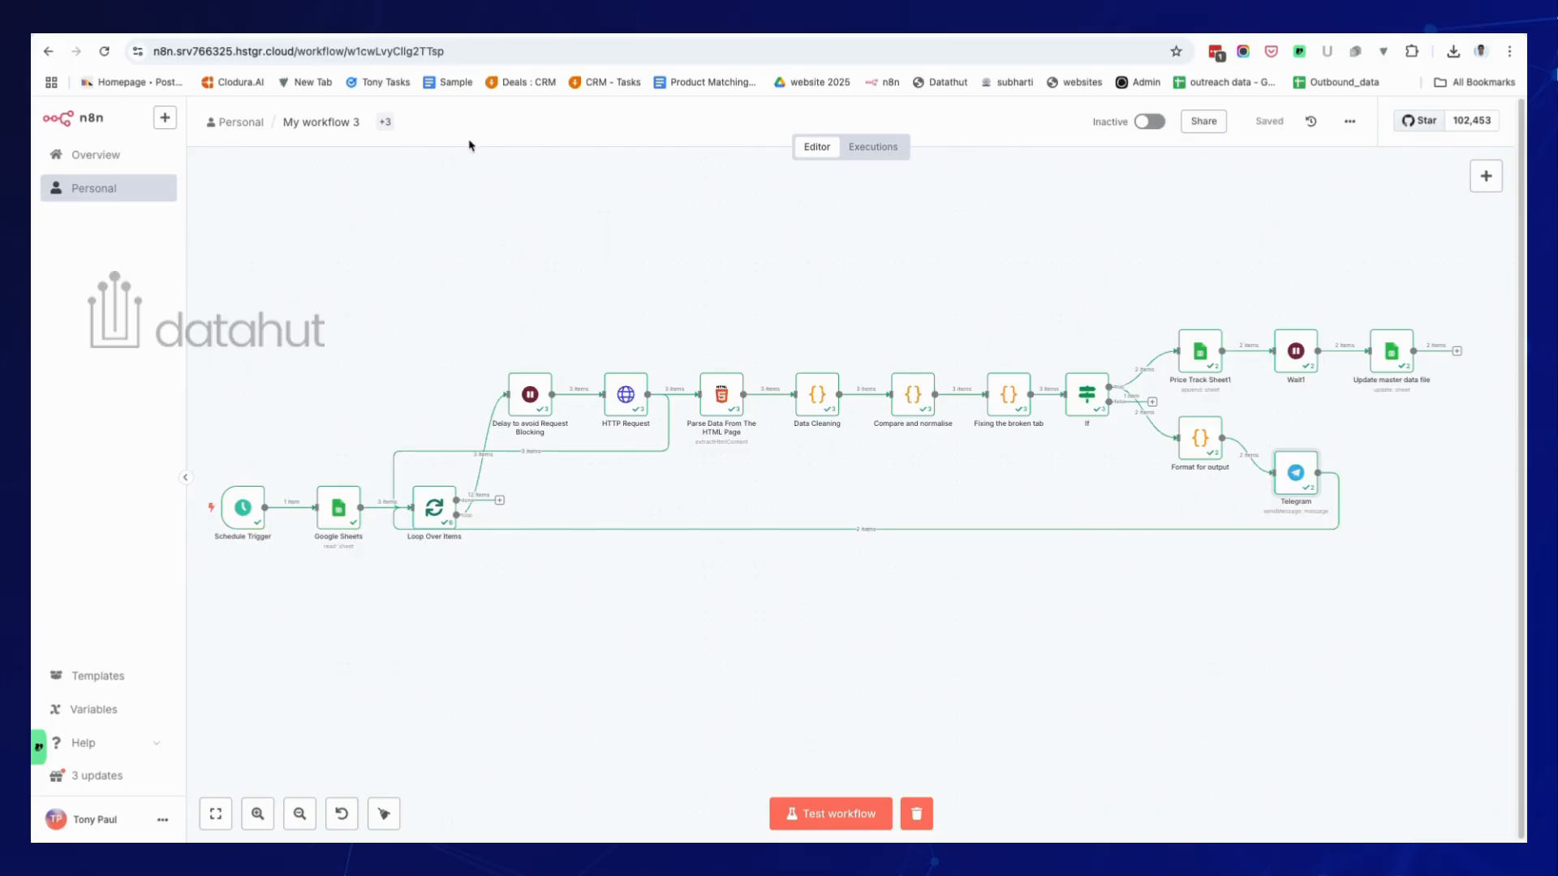
Check price_tracking for the new 9:32–9:33 PM rows logging last prices 50 and 10 as changed.
click(345, 32)
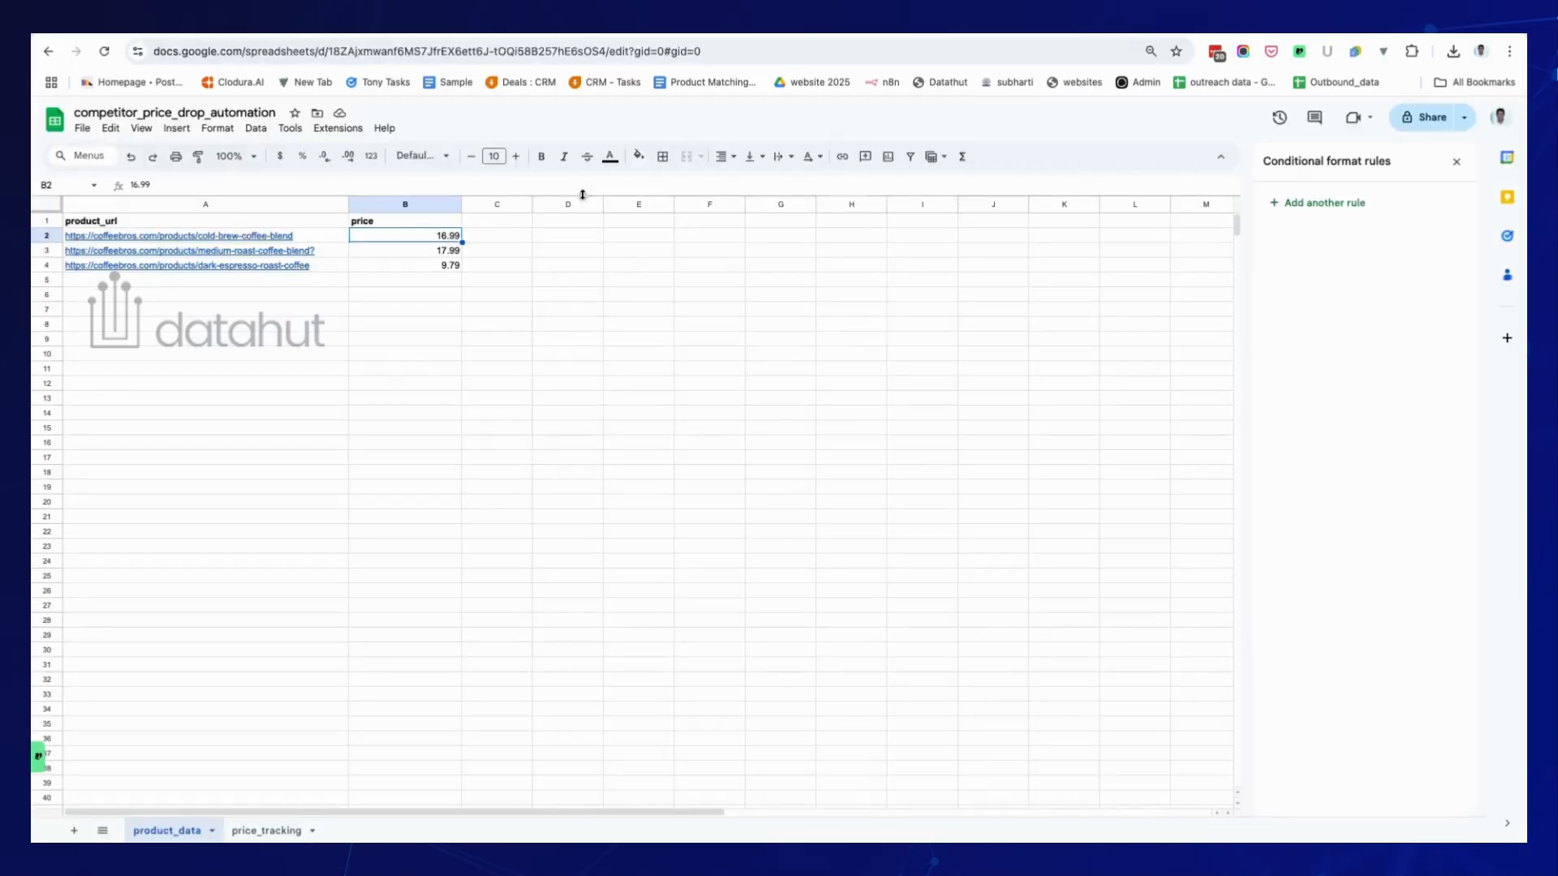
click(431, 282)
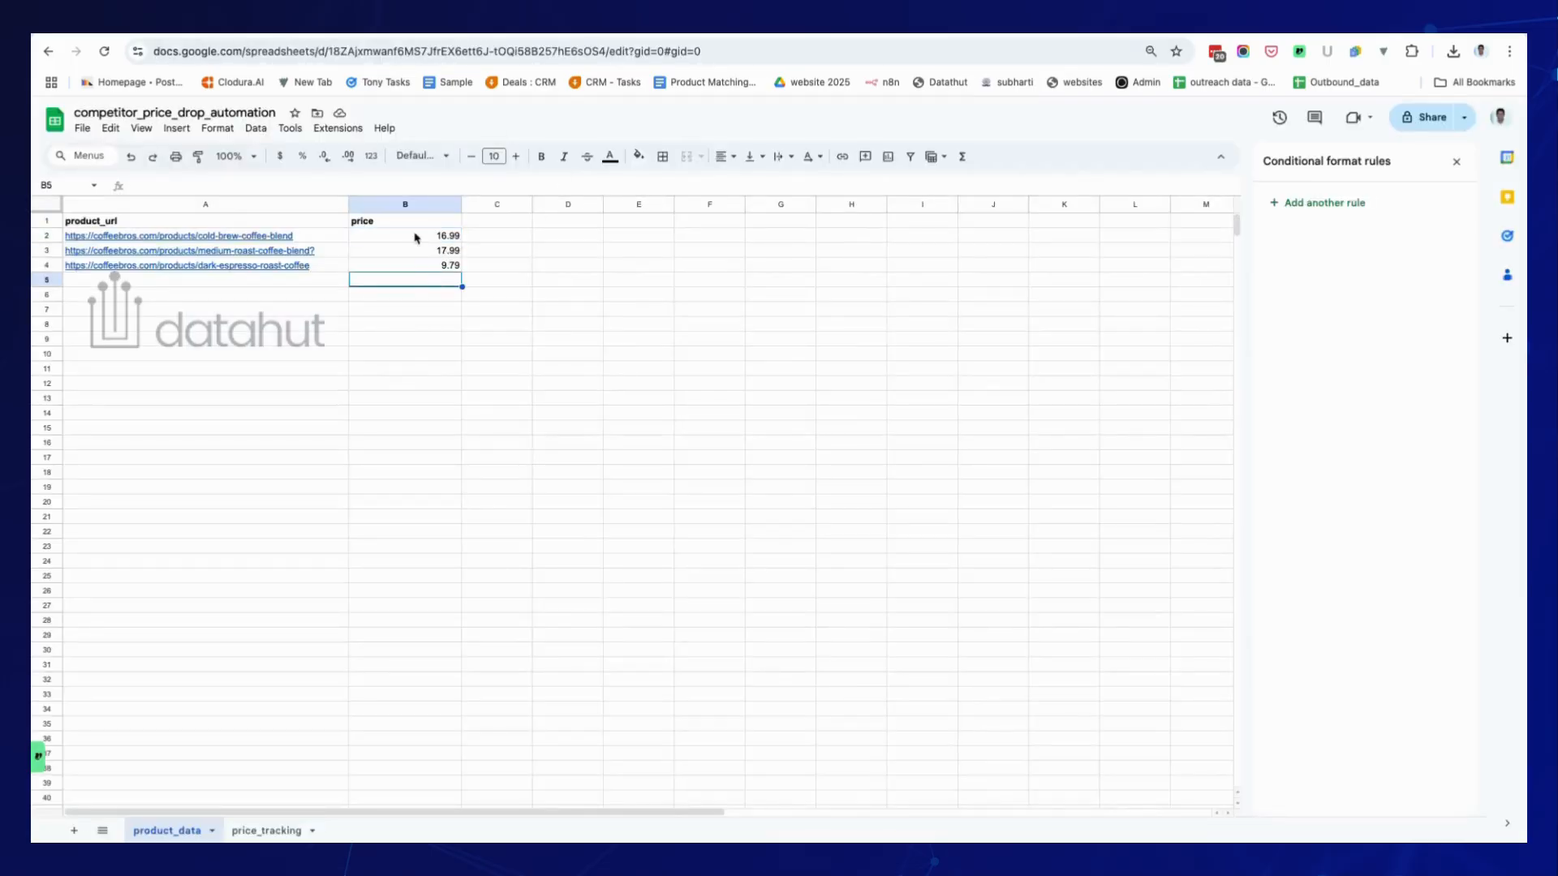
click(268, 831)
click(949, 607)
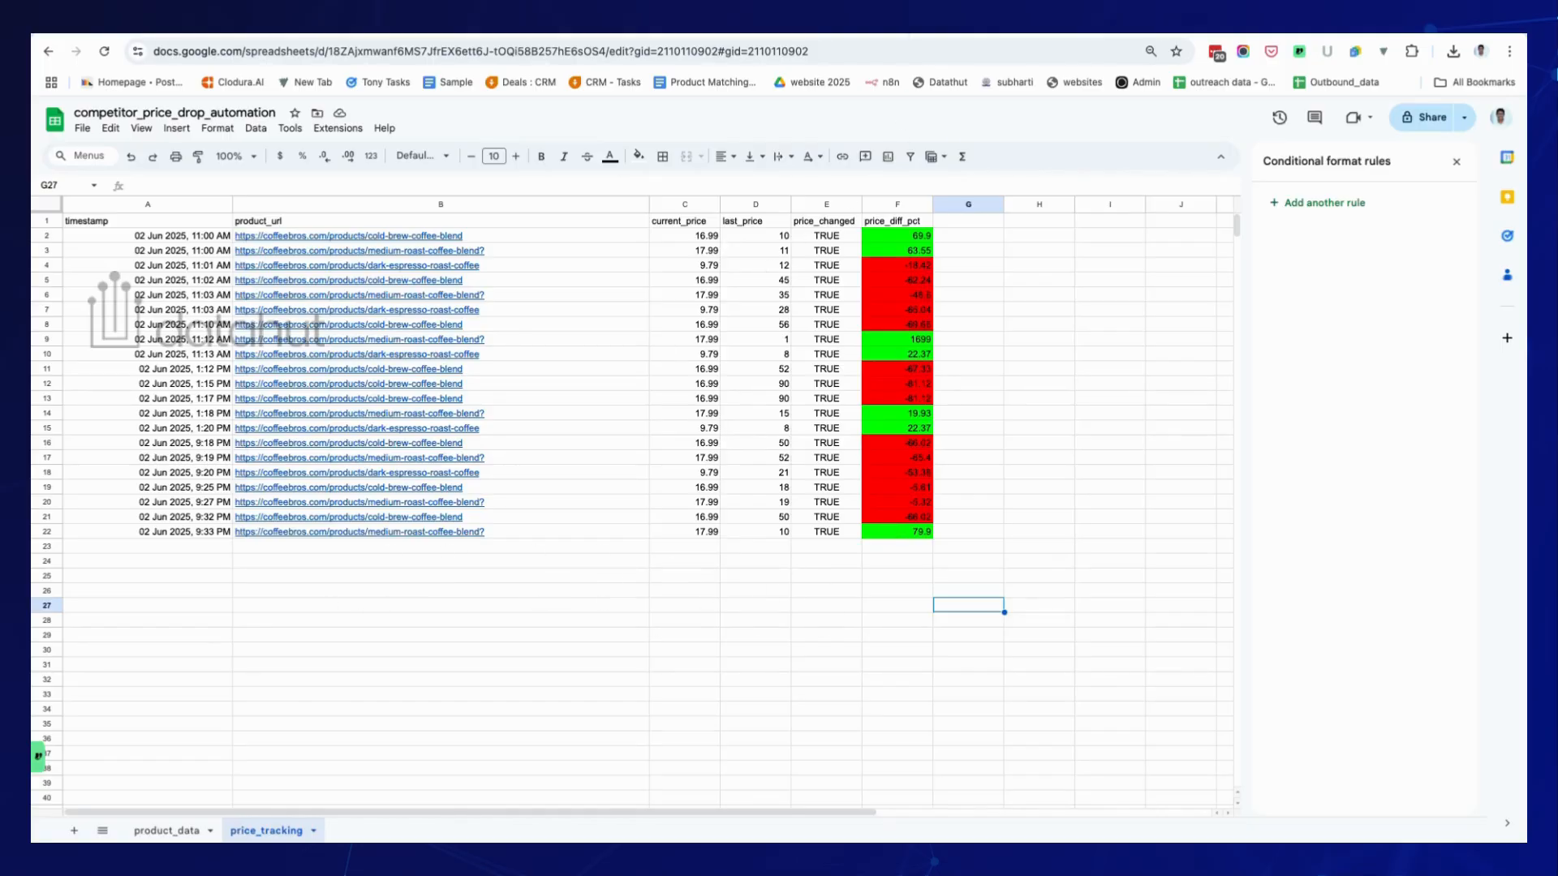
Confirm the n8n run passed 2 items through the sheet, update and Telegram nodes, then open the vento.so tab.
click(892, 32)
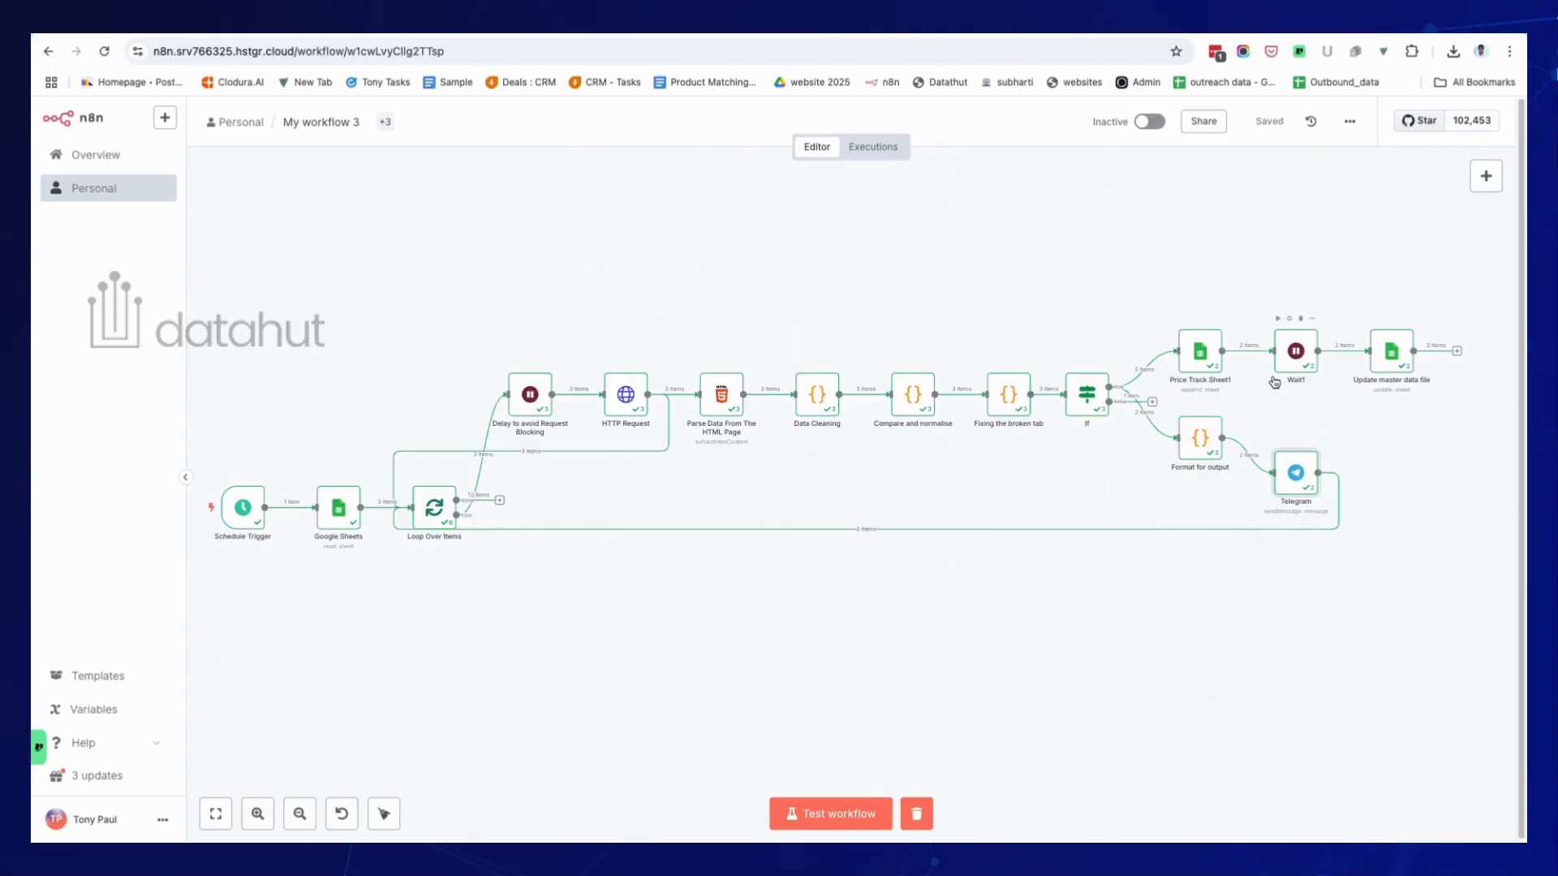
click(1092, 29)
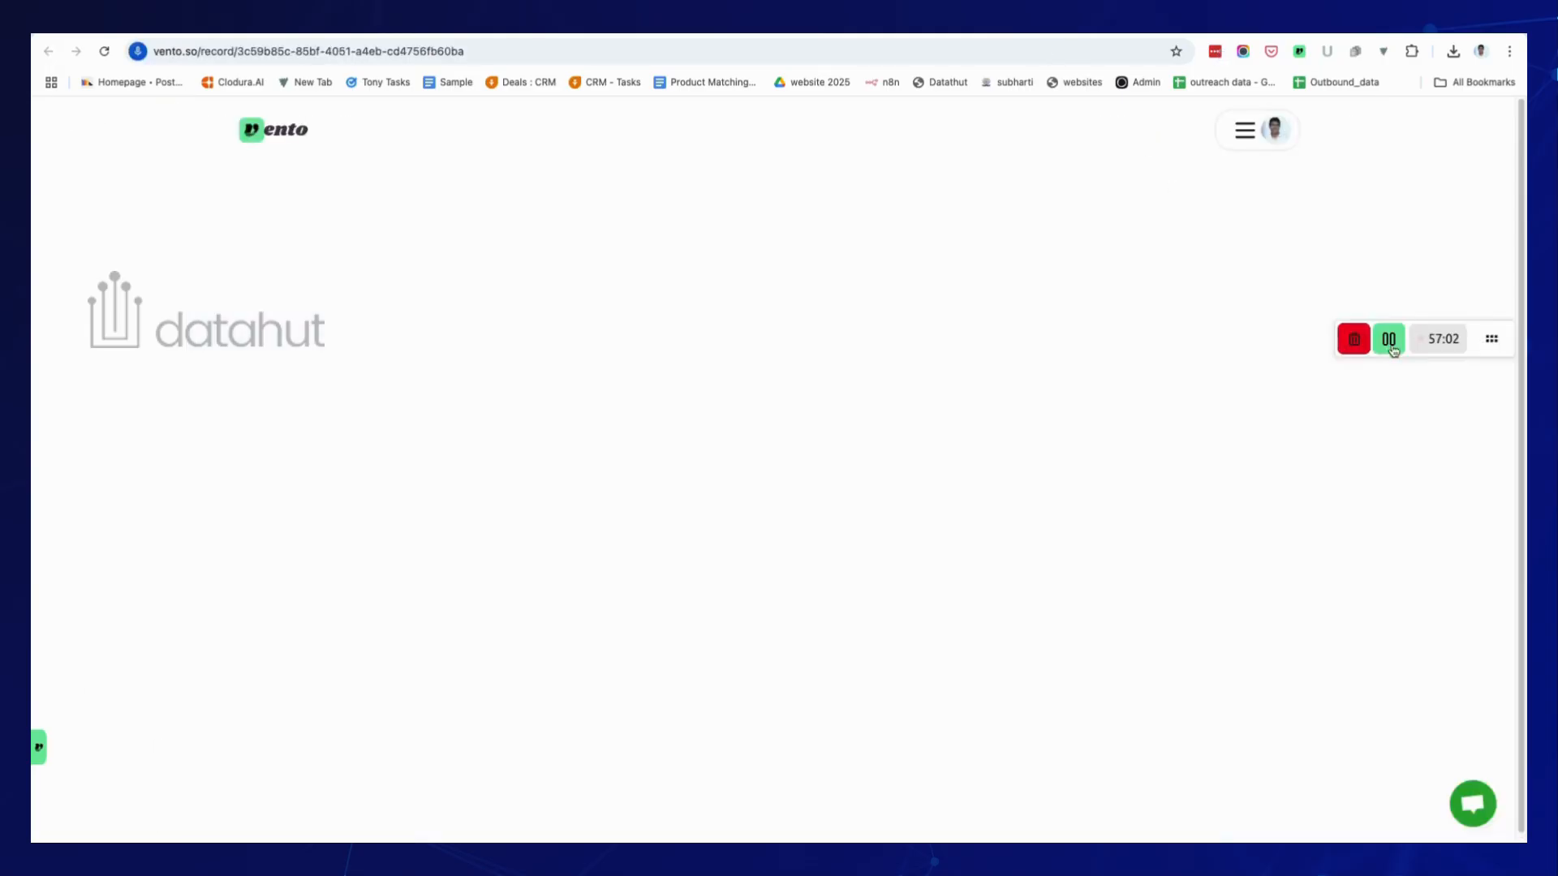